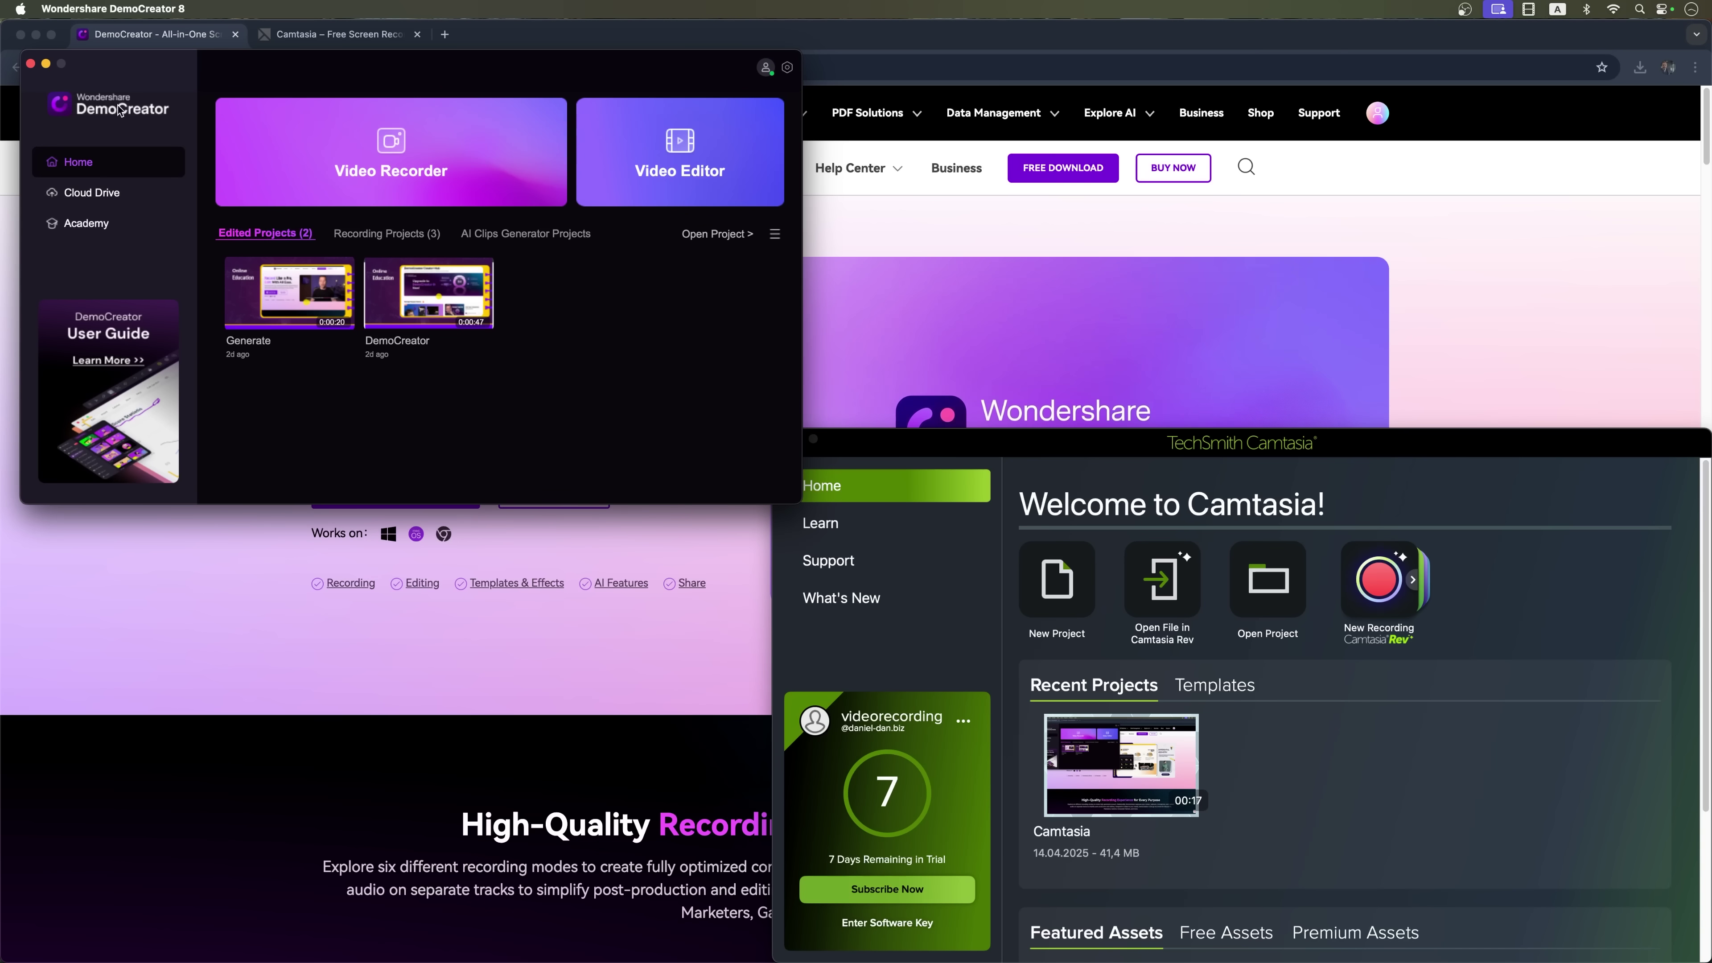
- Move the Camtasia welcome window up and left over DemoCreator, then preview and close the Recorder
click(931, 552)
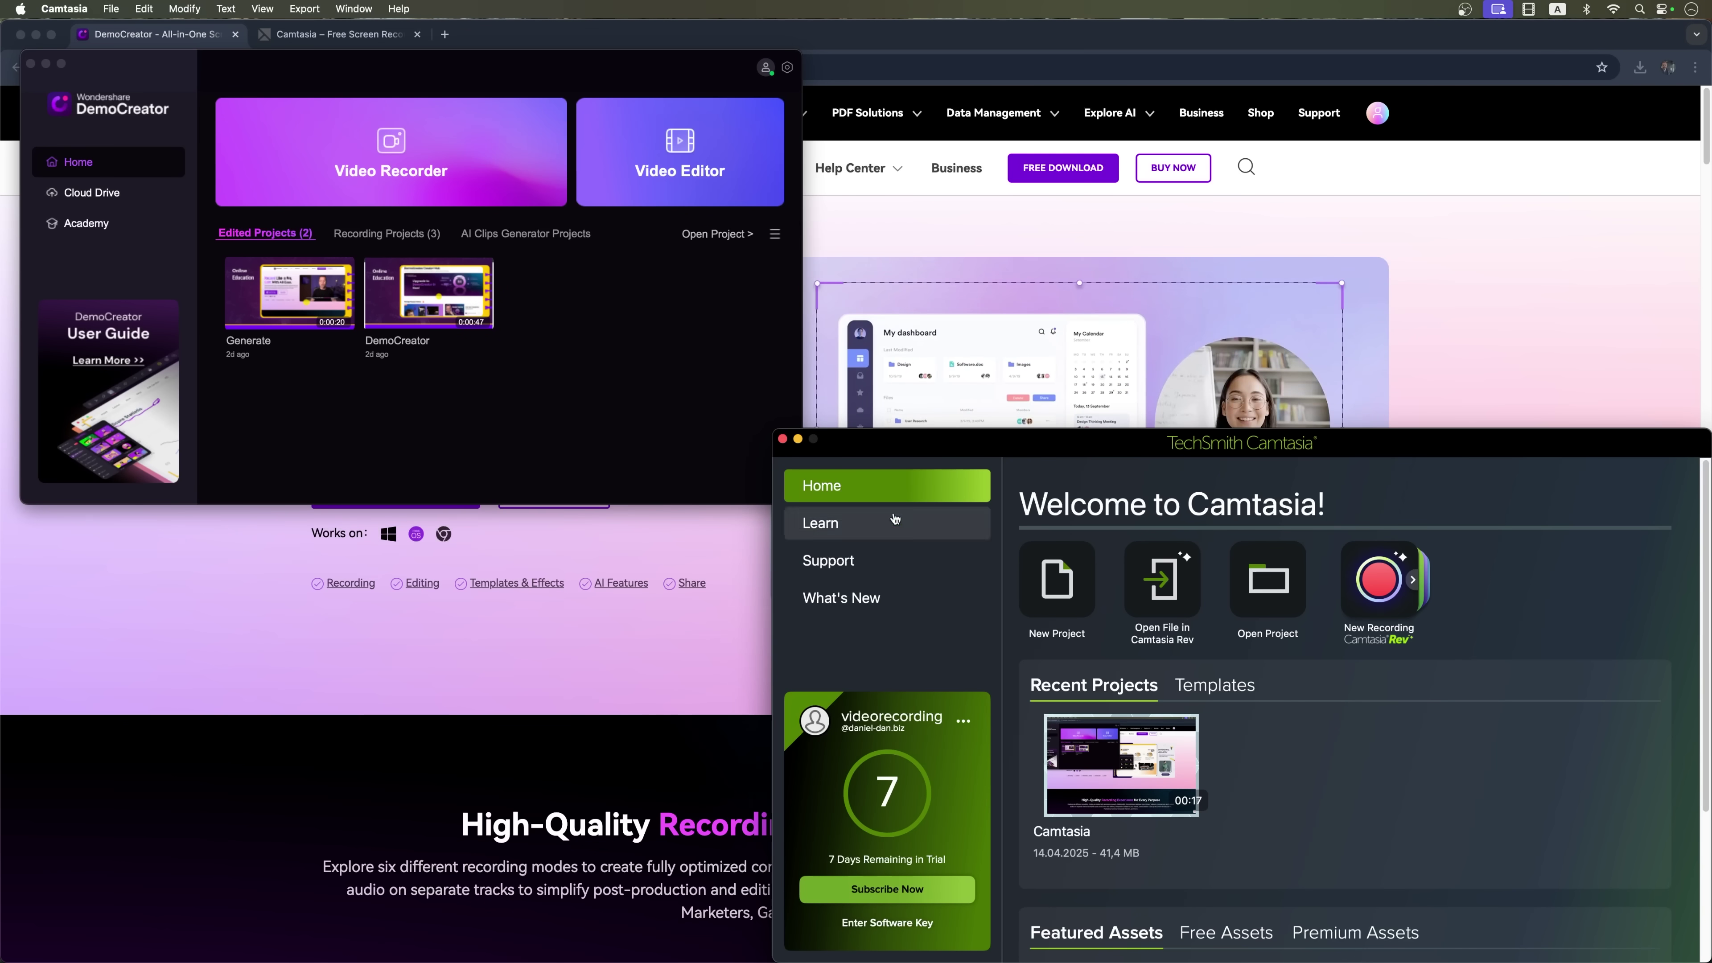
click(675, 388)
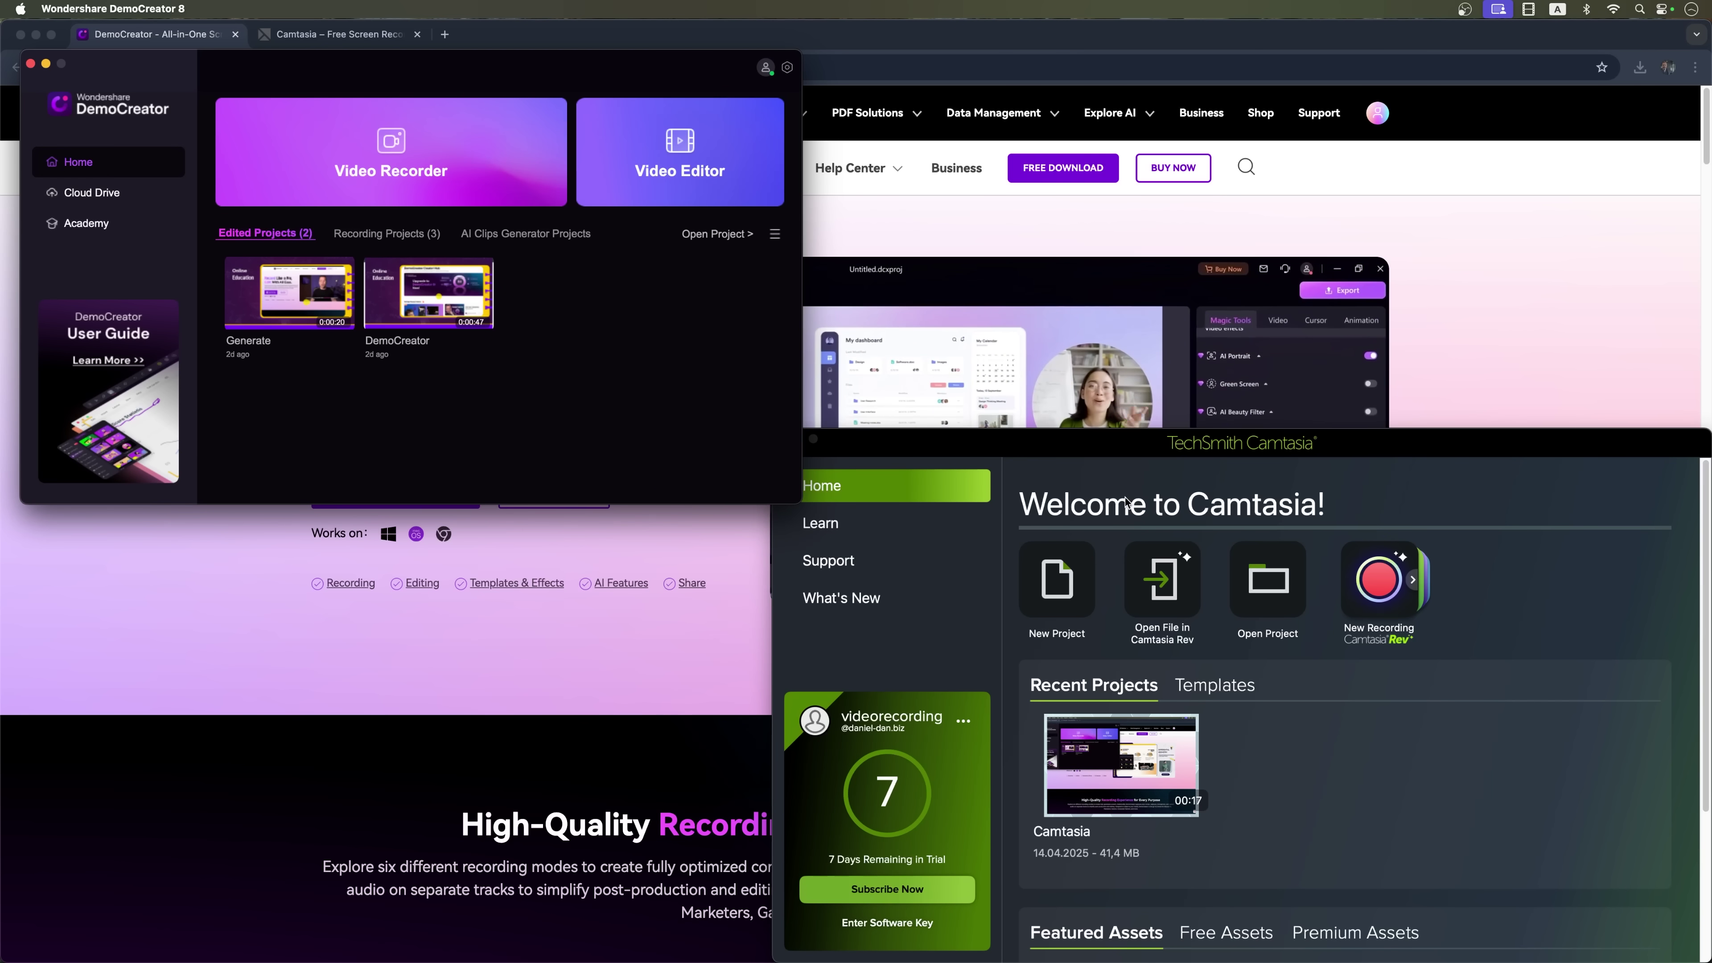
drag(1372, 449, 1179, 259)
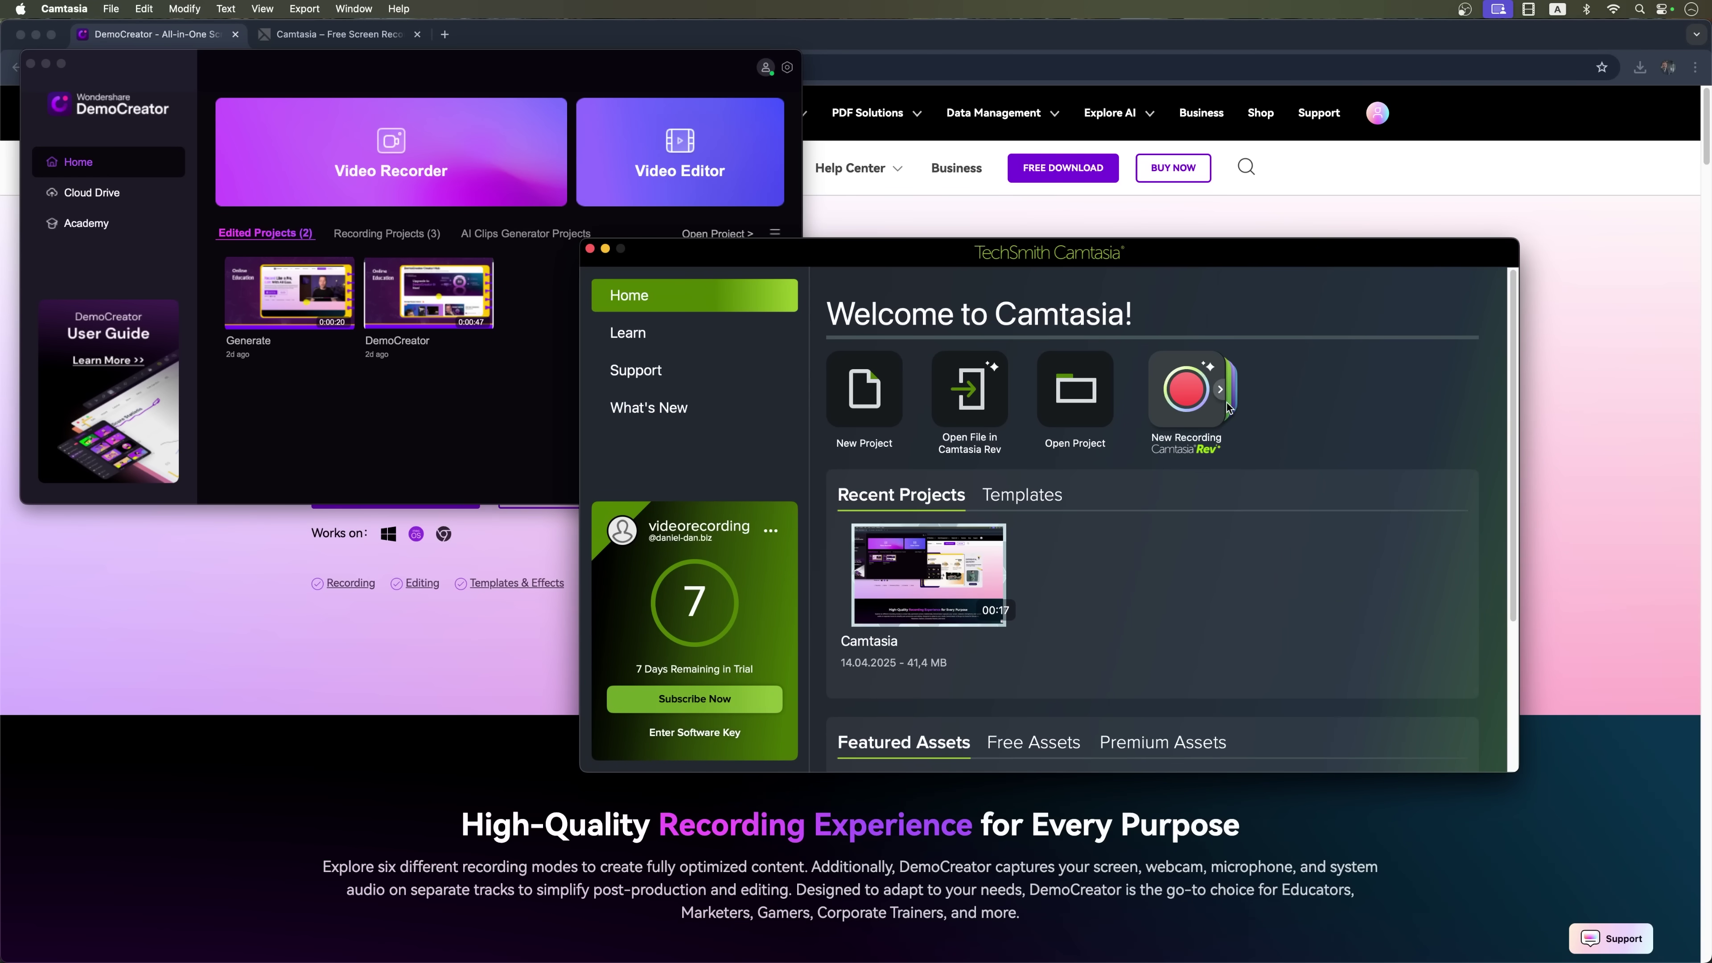
click(1185, 397)
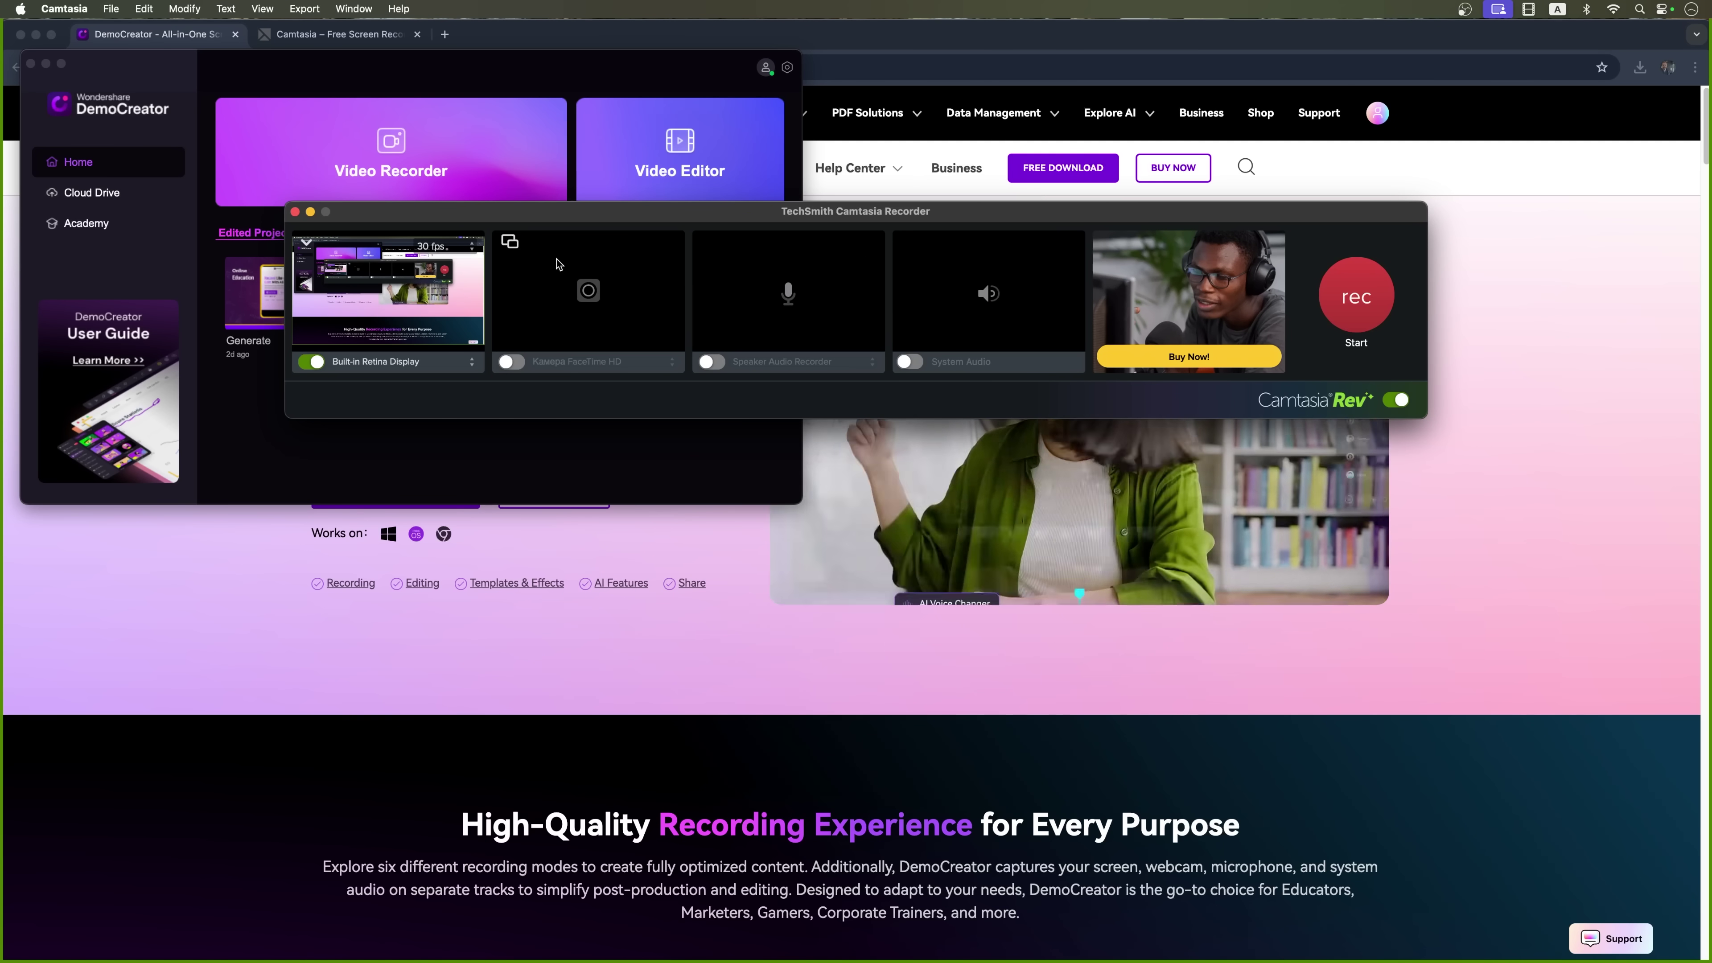
click(295, 211)
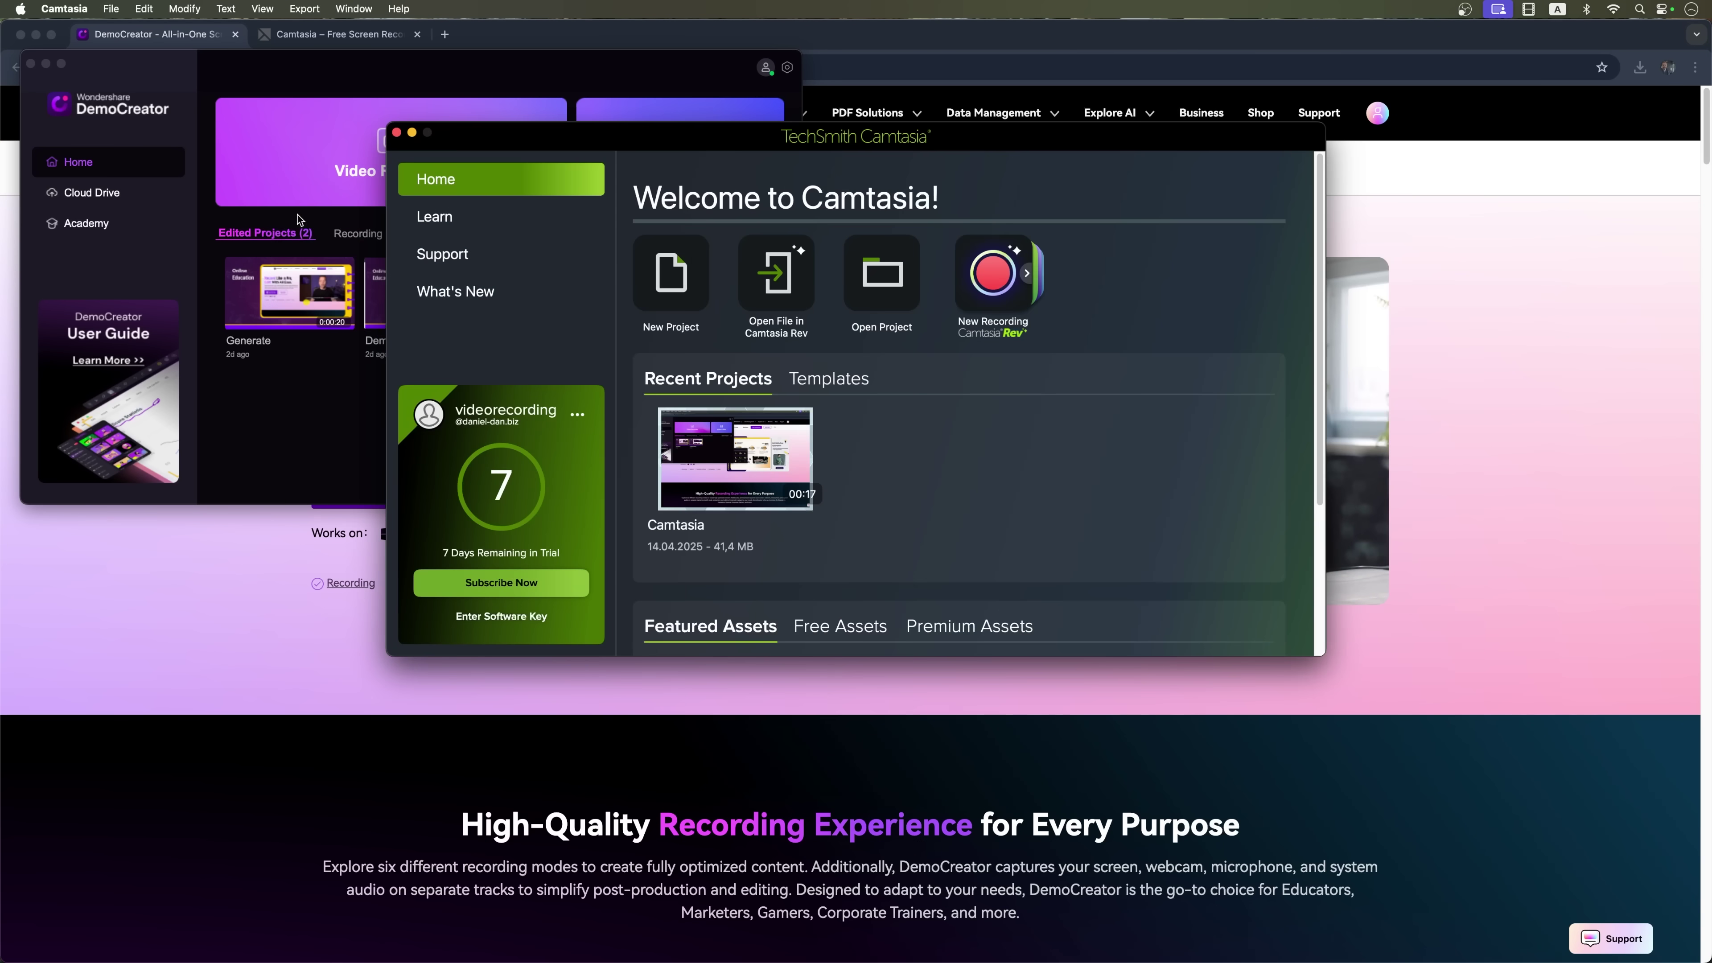
click(745, 475)
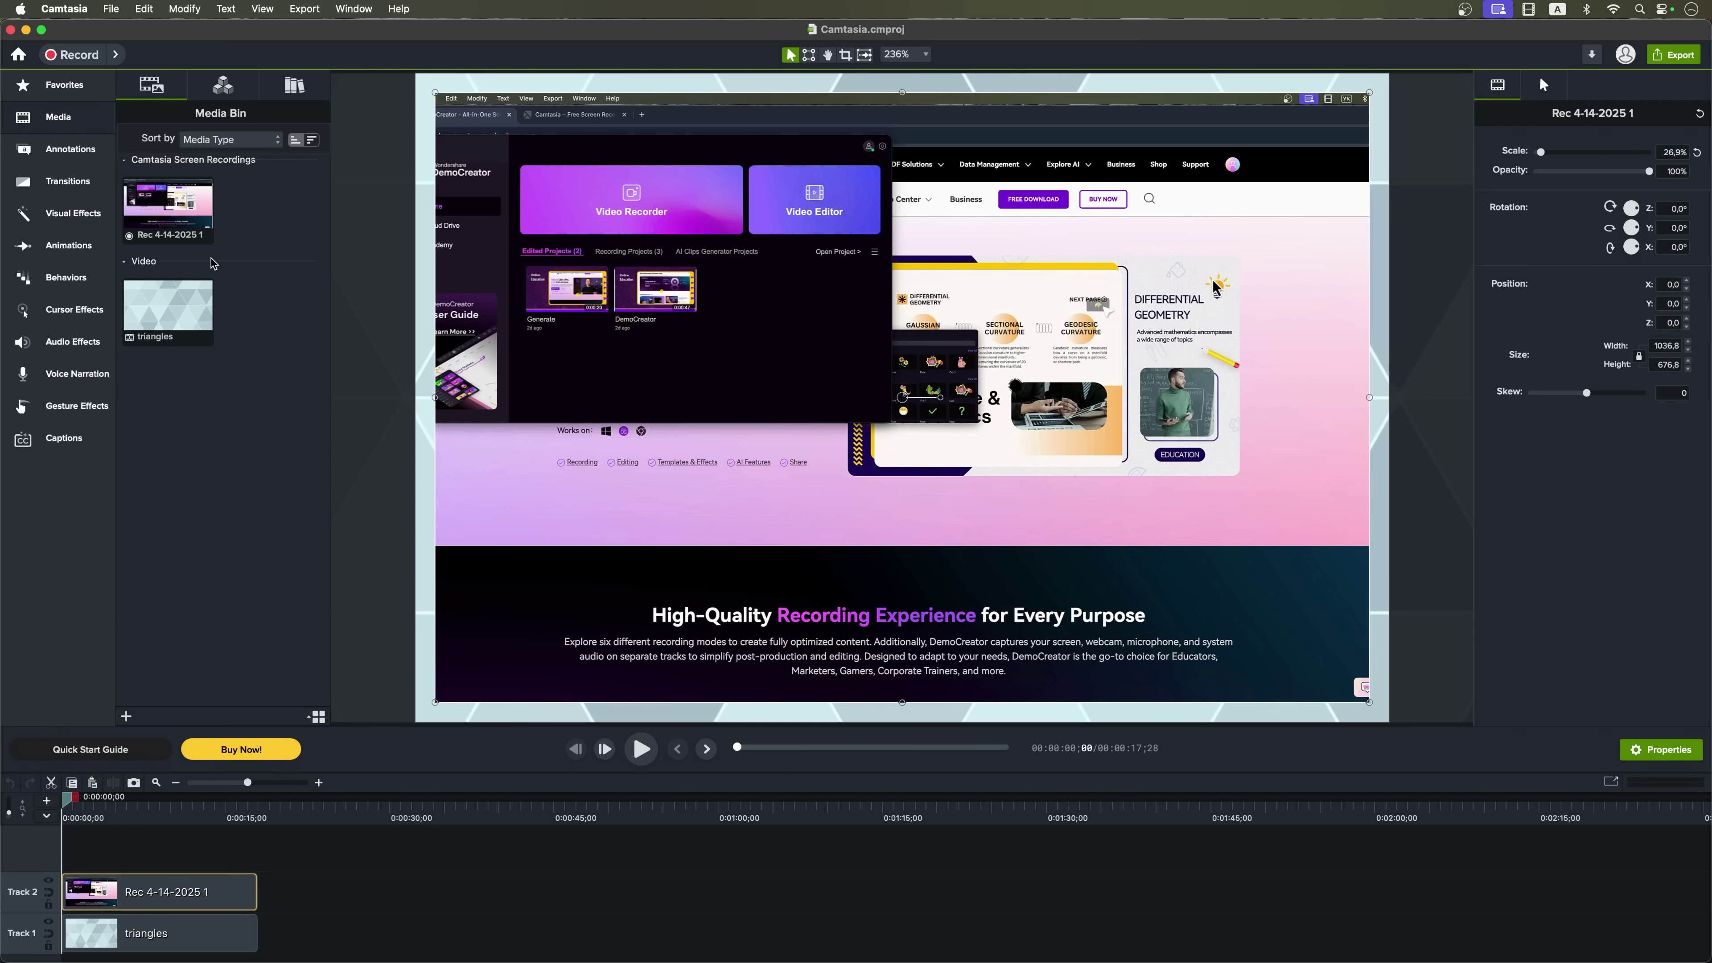
click(90, 157)
click(74, 182)
click(73, 214)
click(70, 245)
click(69, 283)
click(67, 312)
click(67, 342)
scroll(1417, 706, down, 2)
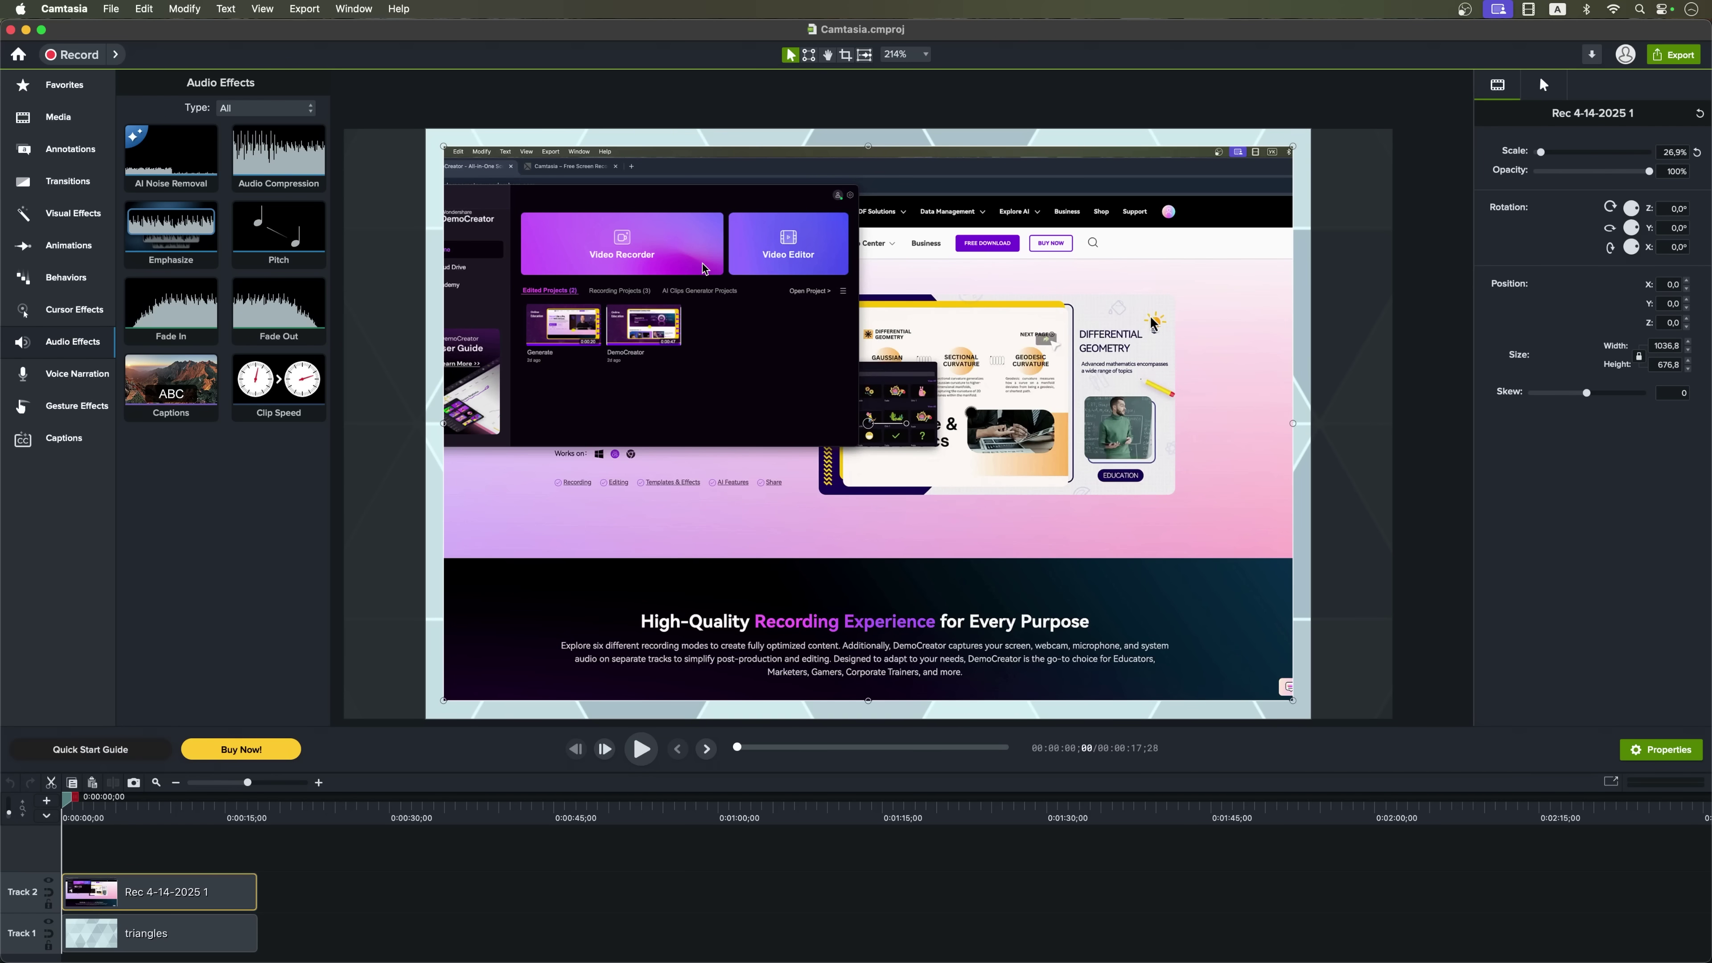
click(10, 30)
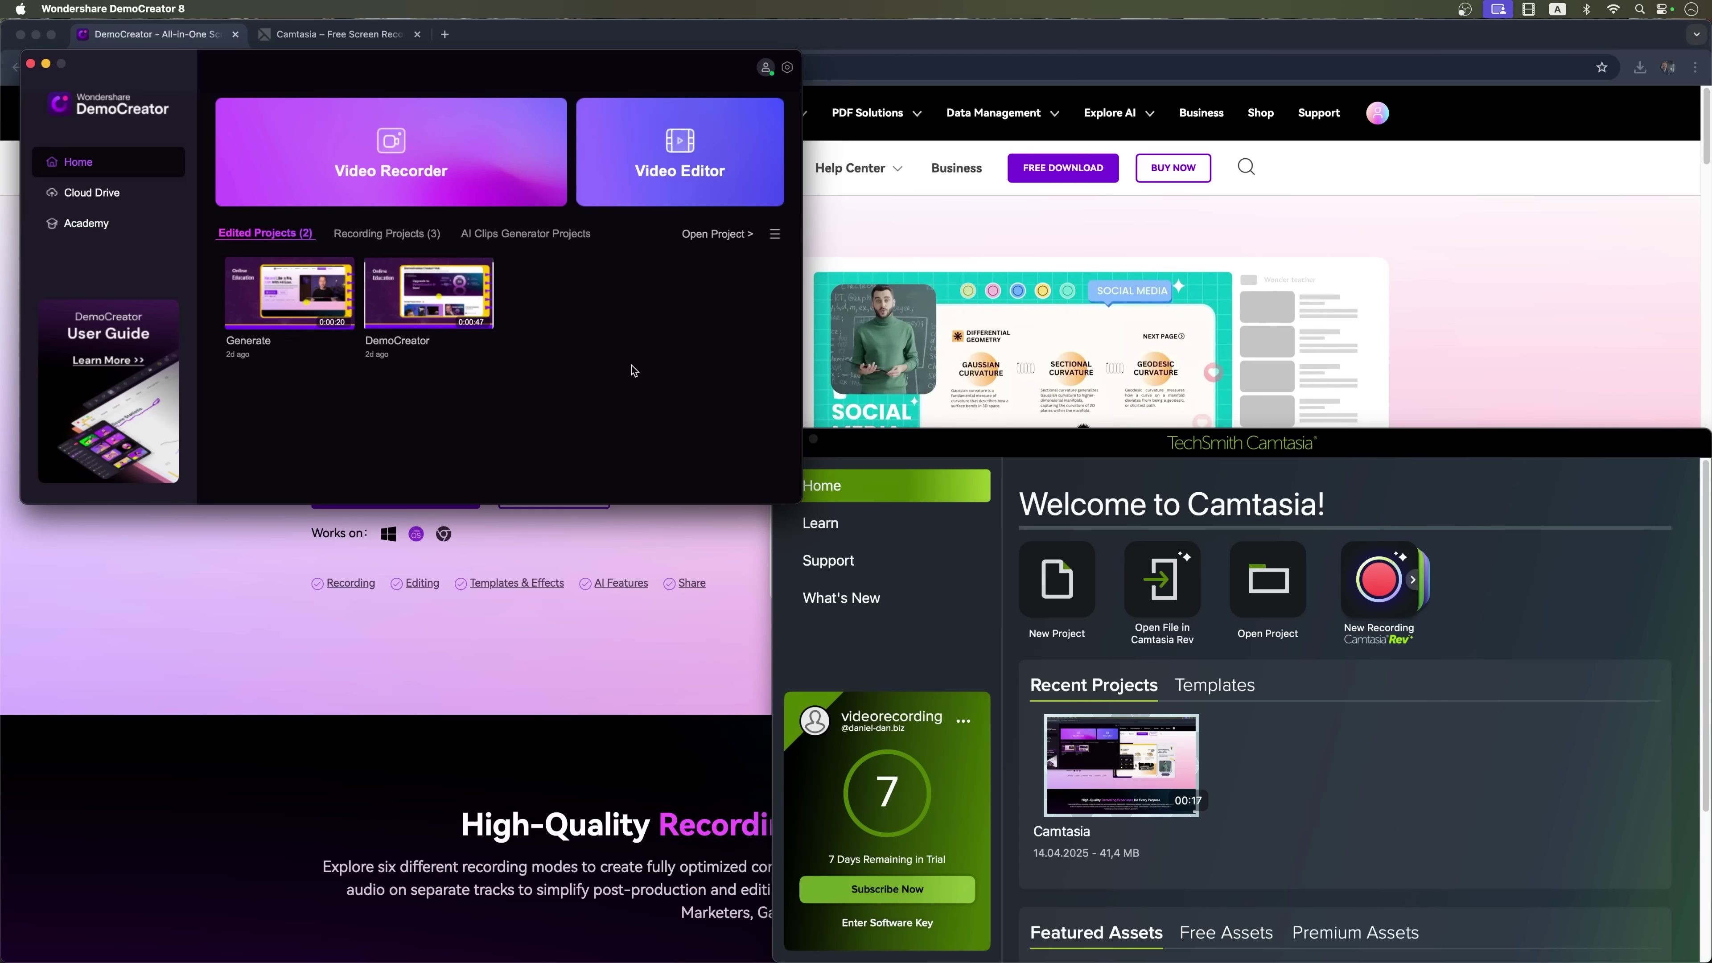
- Pick Video Recorder's Screen & Camera mode with the full screen as capture area
click(457, 157)
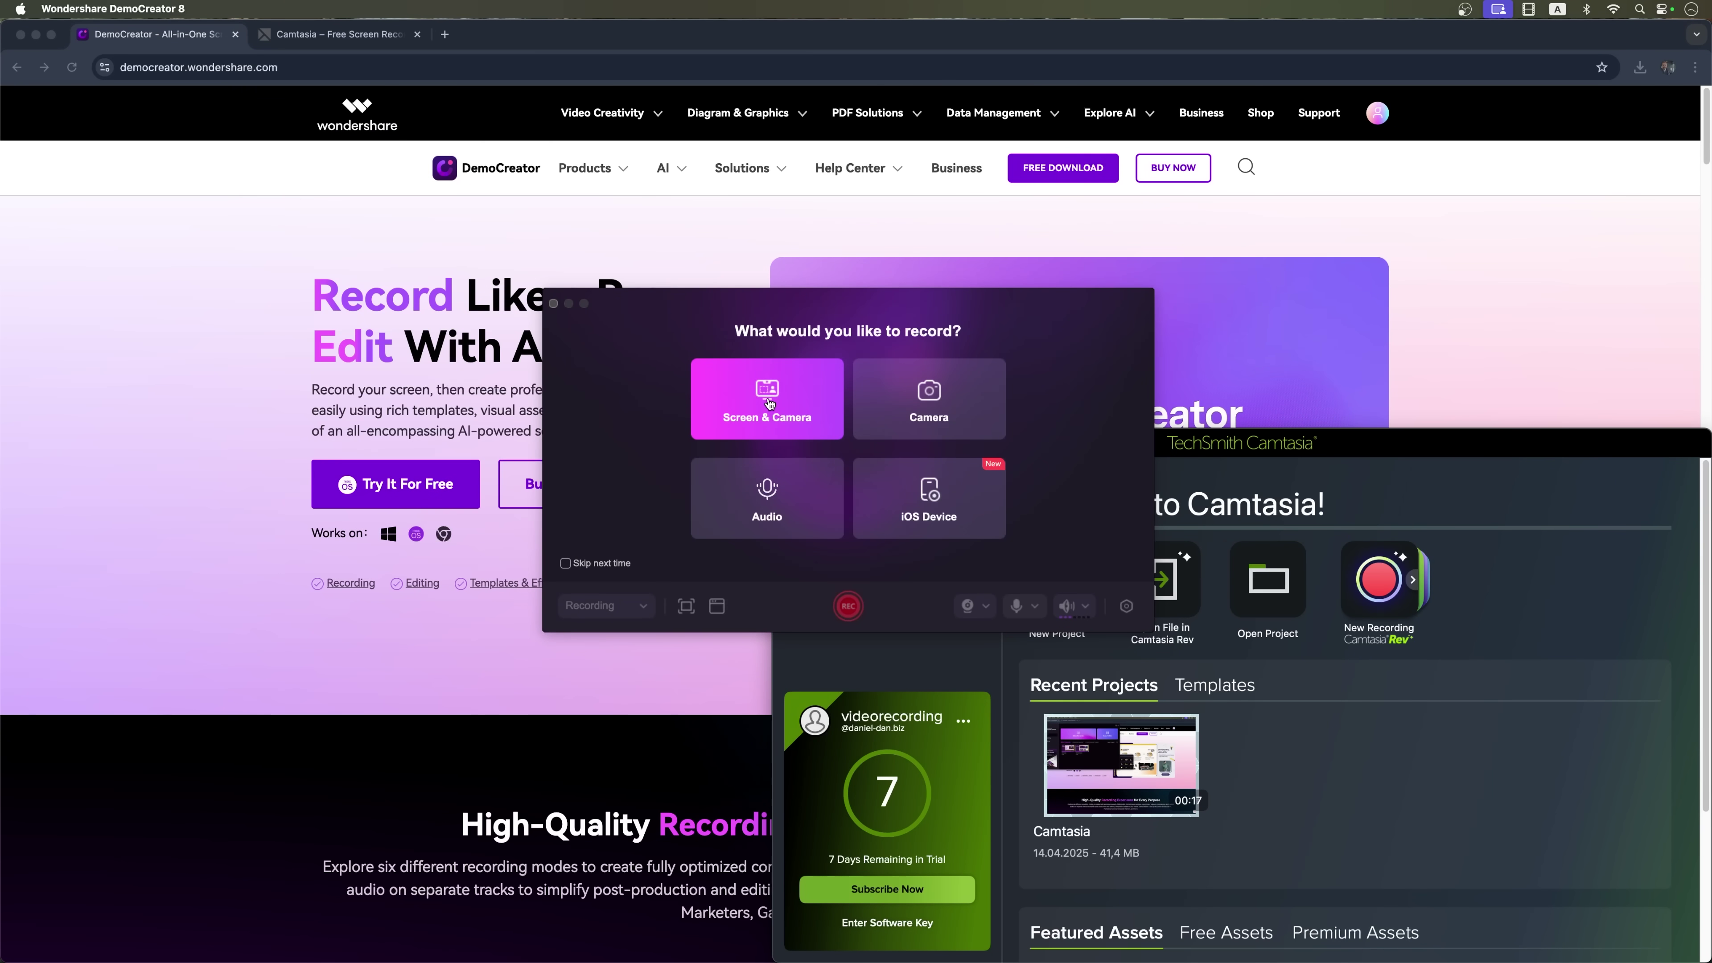
click(770, 404)
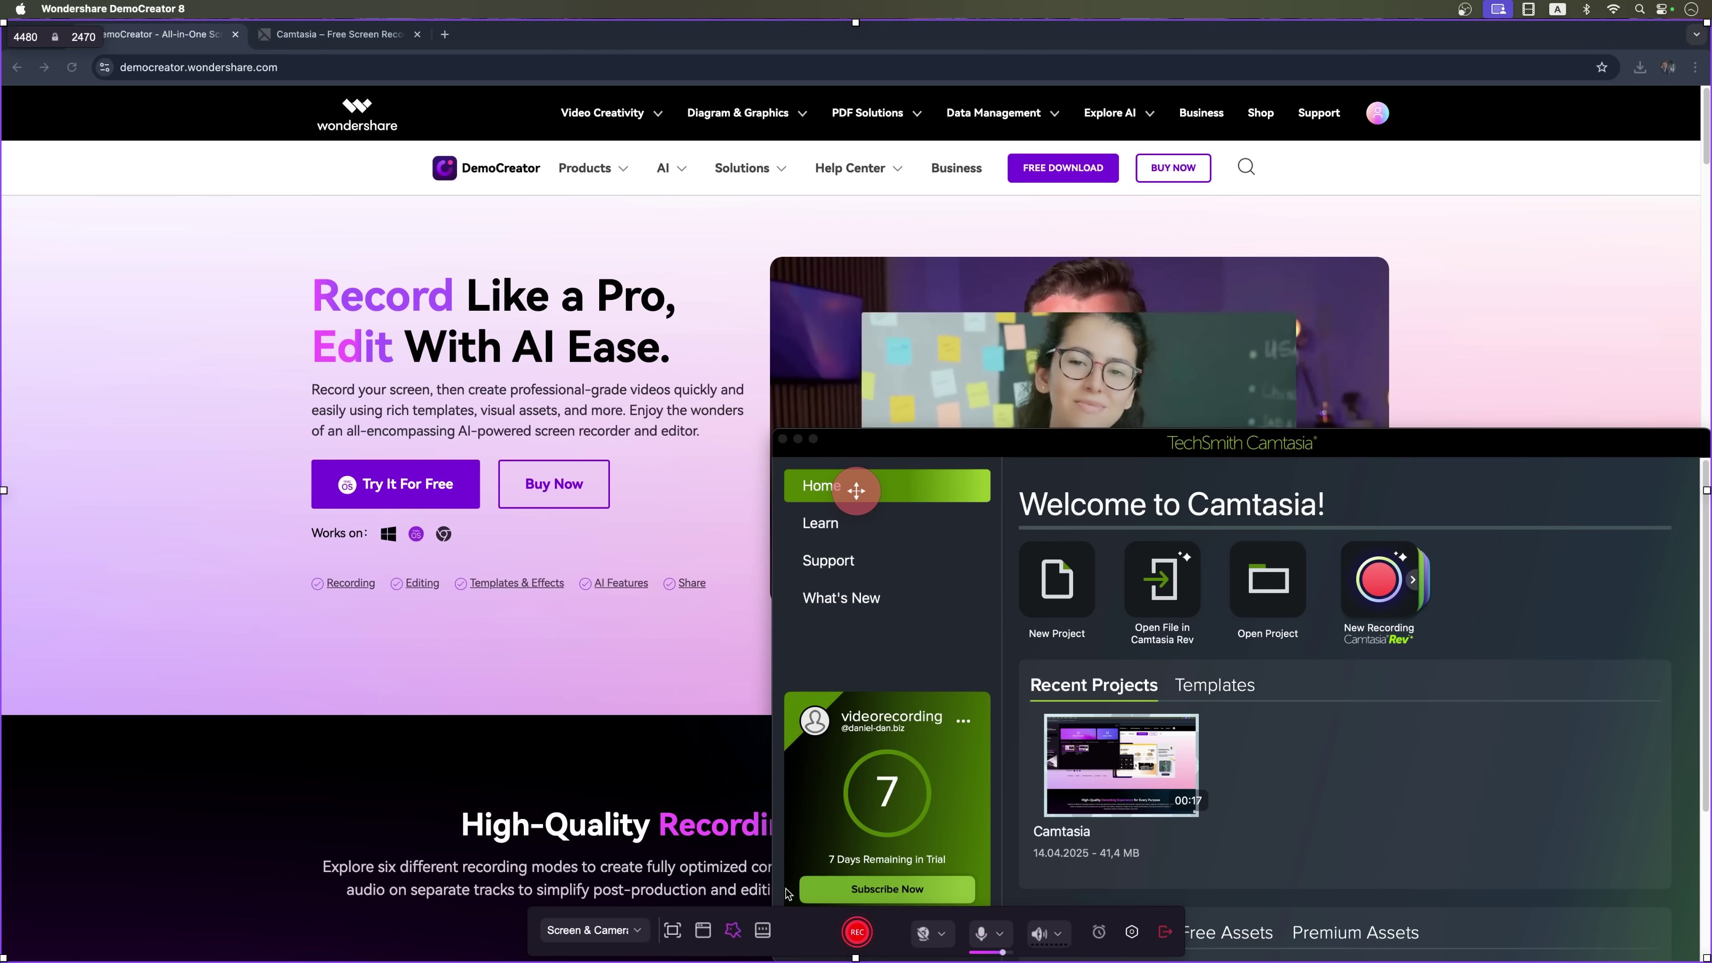
- Open DemoCreator's Recording Presets, look over its toggles, and open the teleprompter window
click(734, 932)
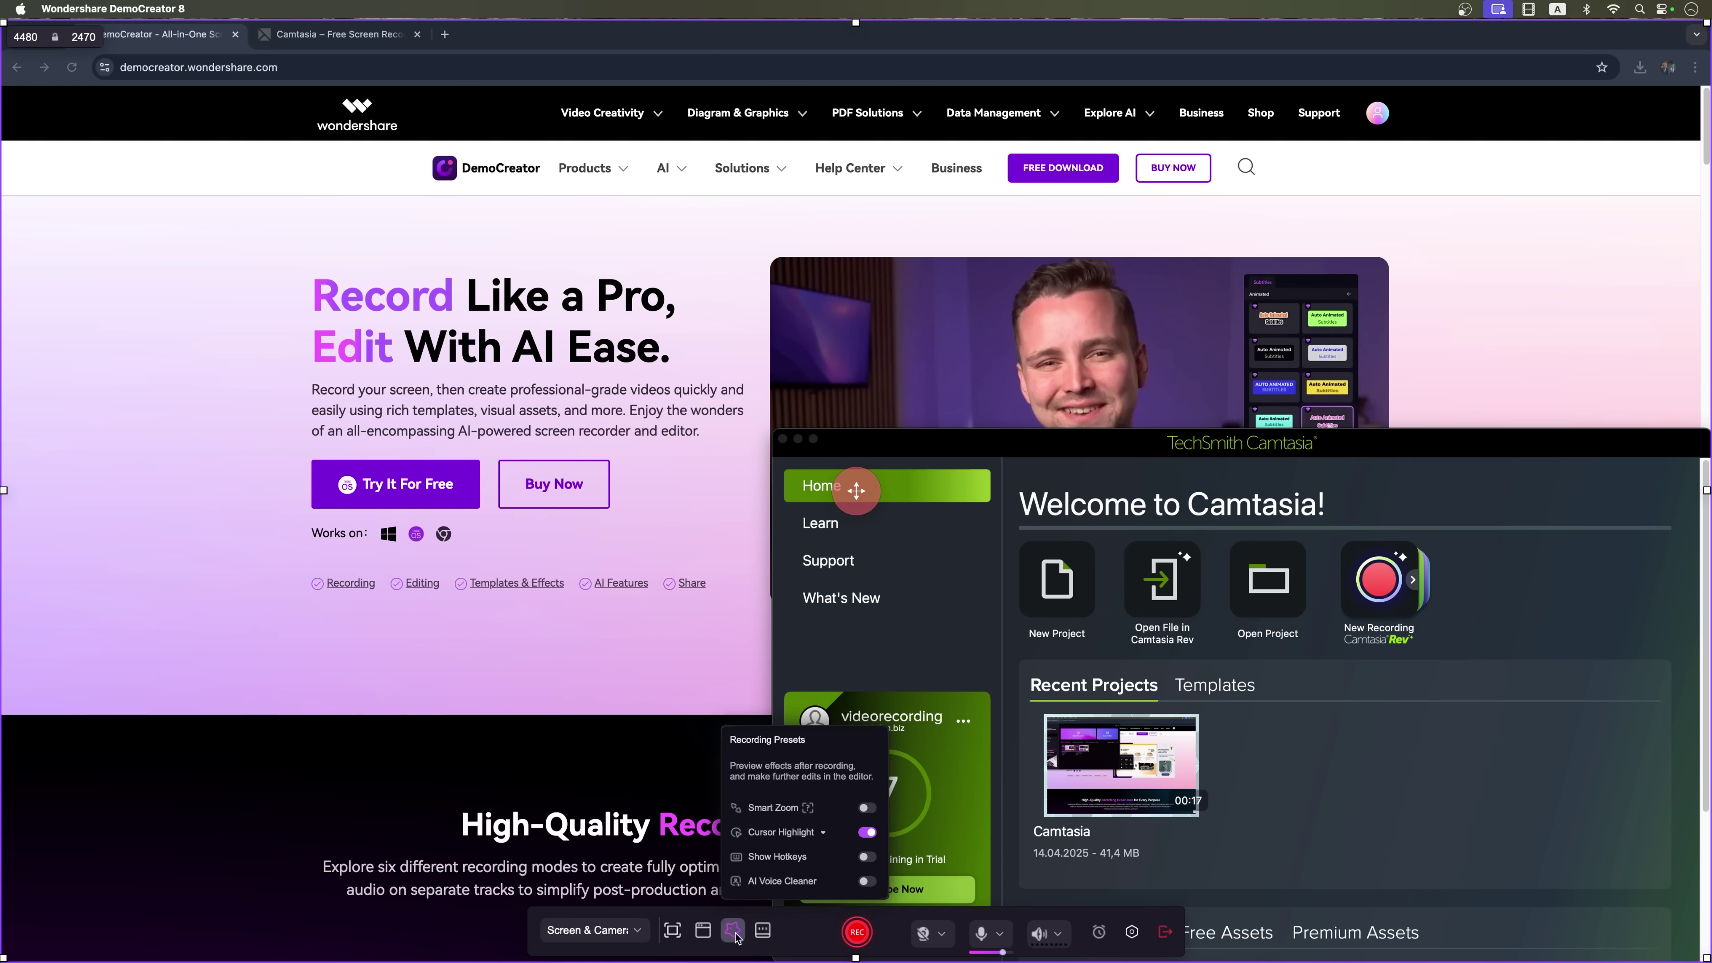
mouse_move(843, 808)
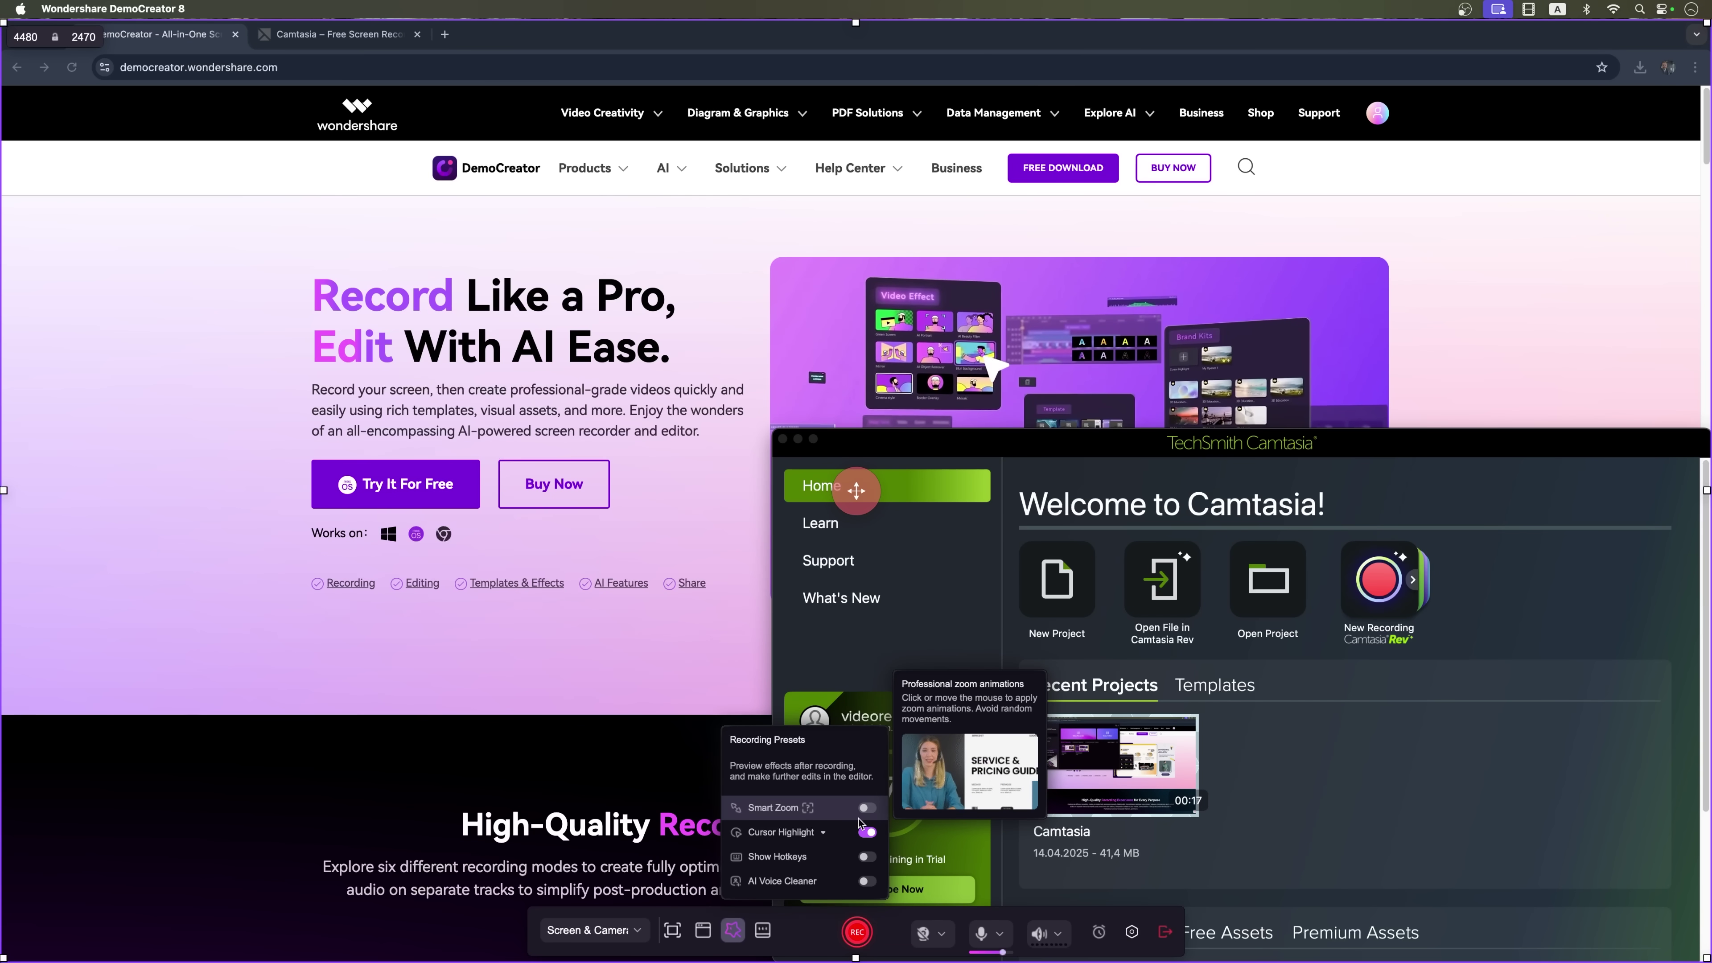
mouse_move(836, 836)
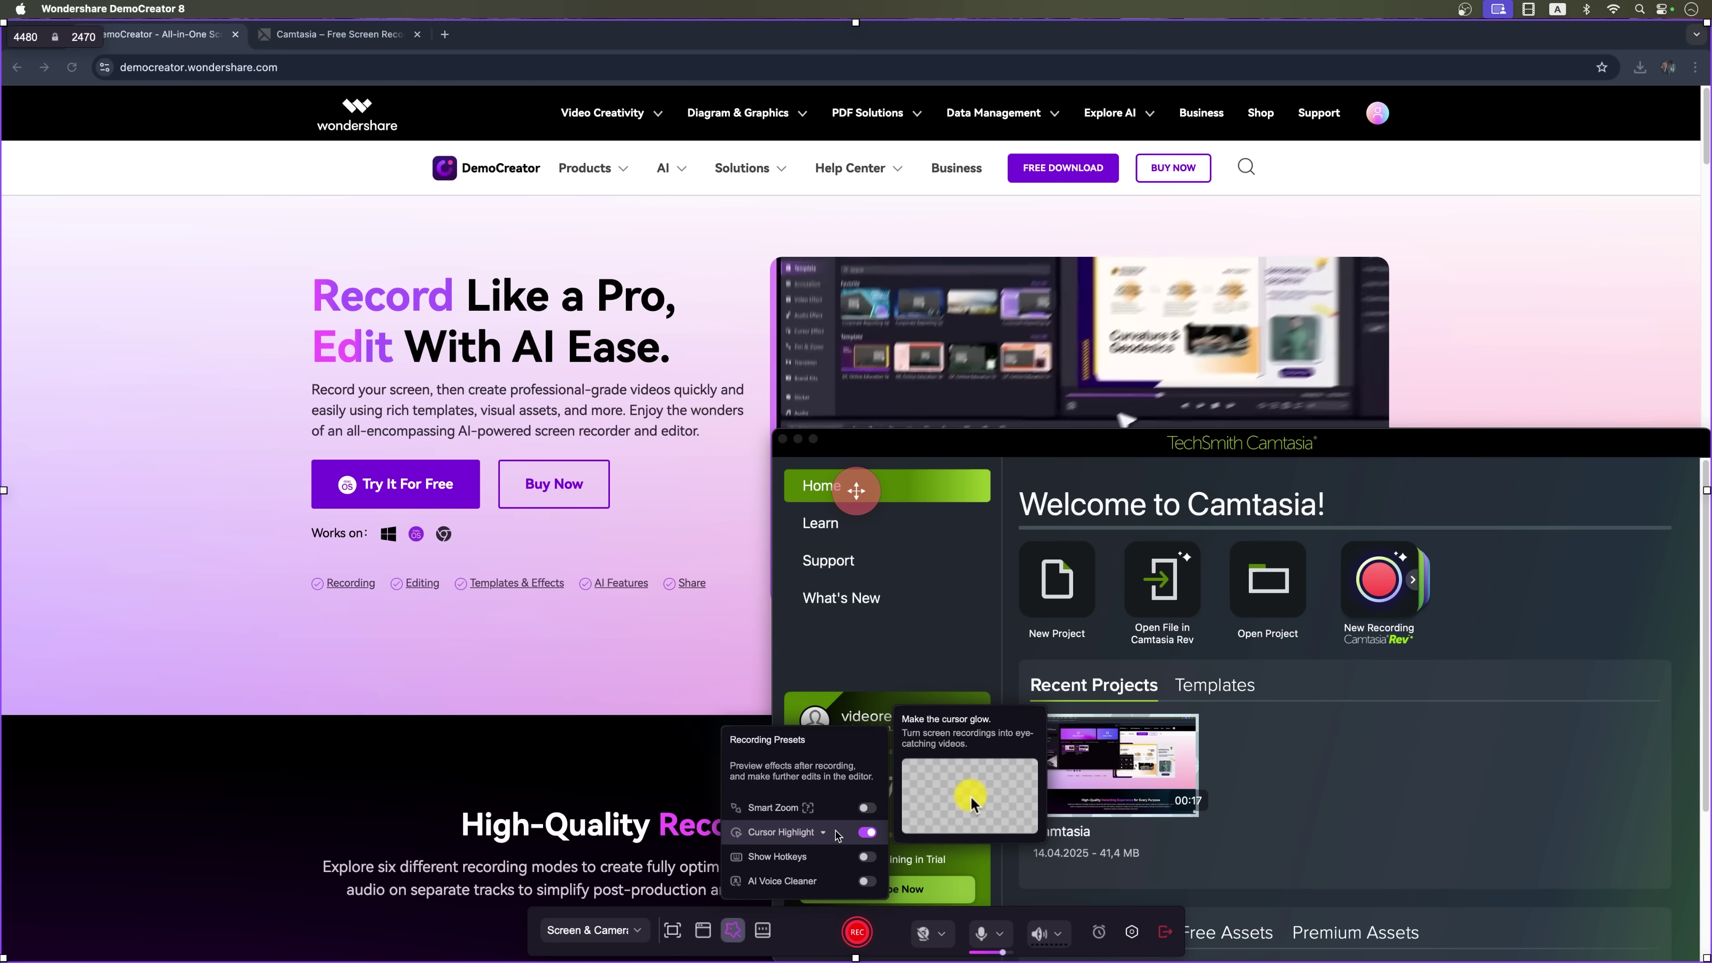
mouse_move(794, 858)
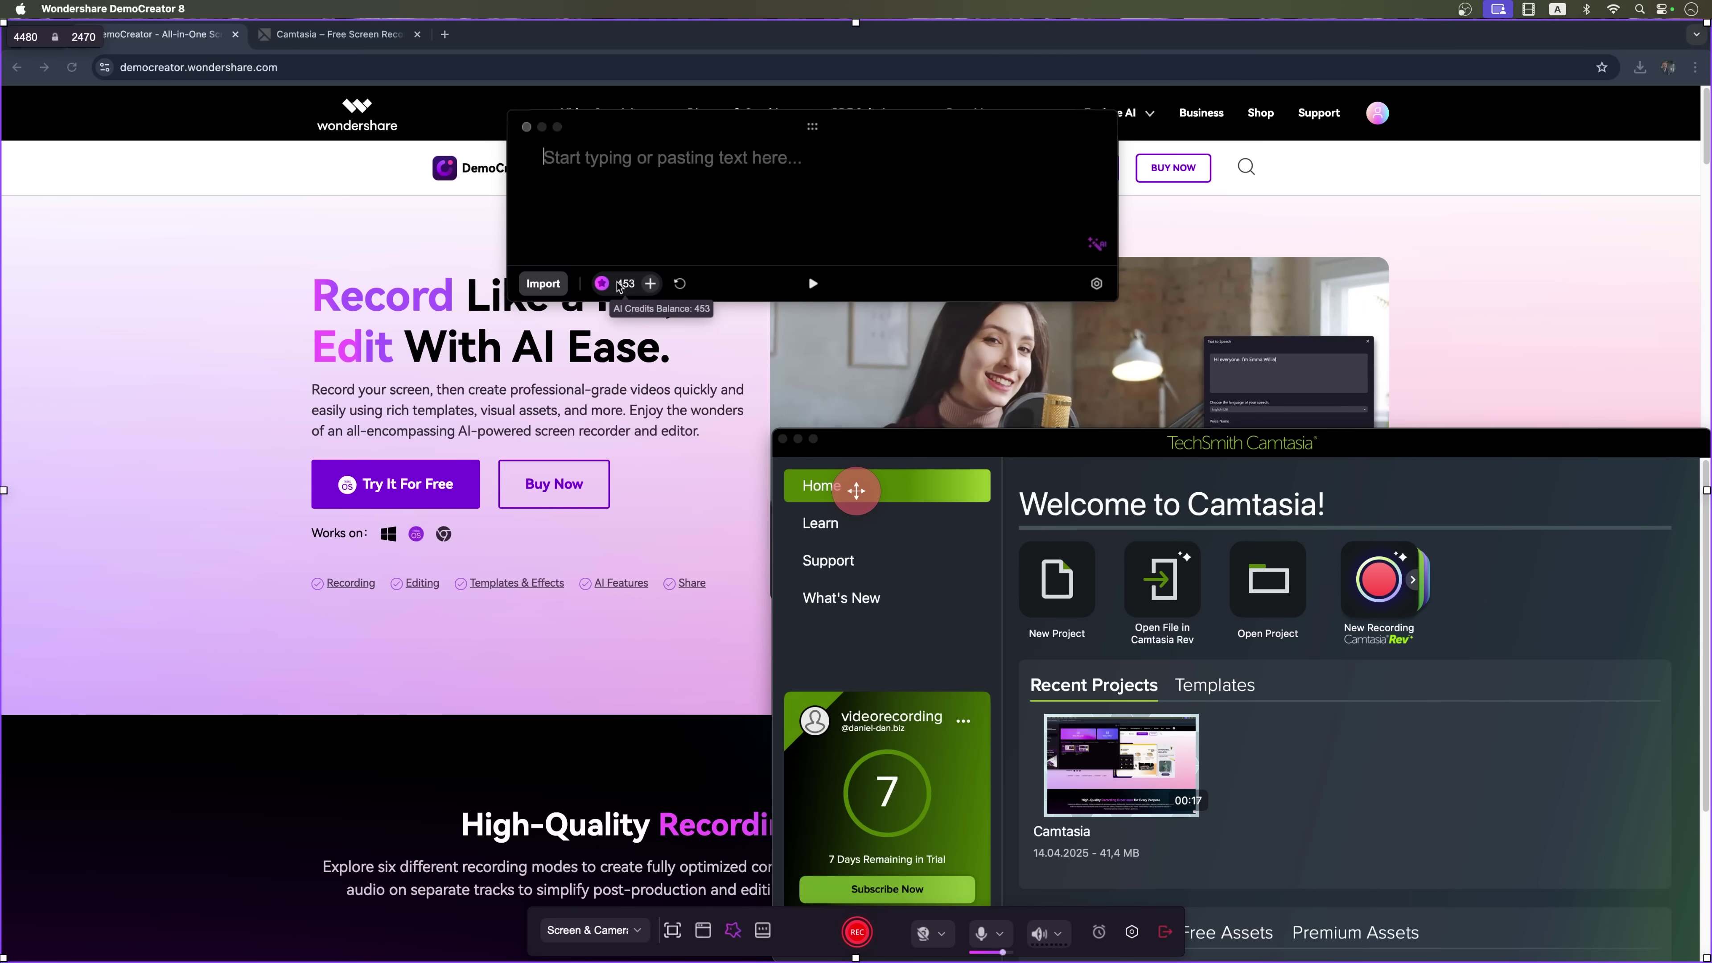
click(1099, 933)
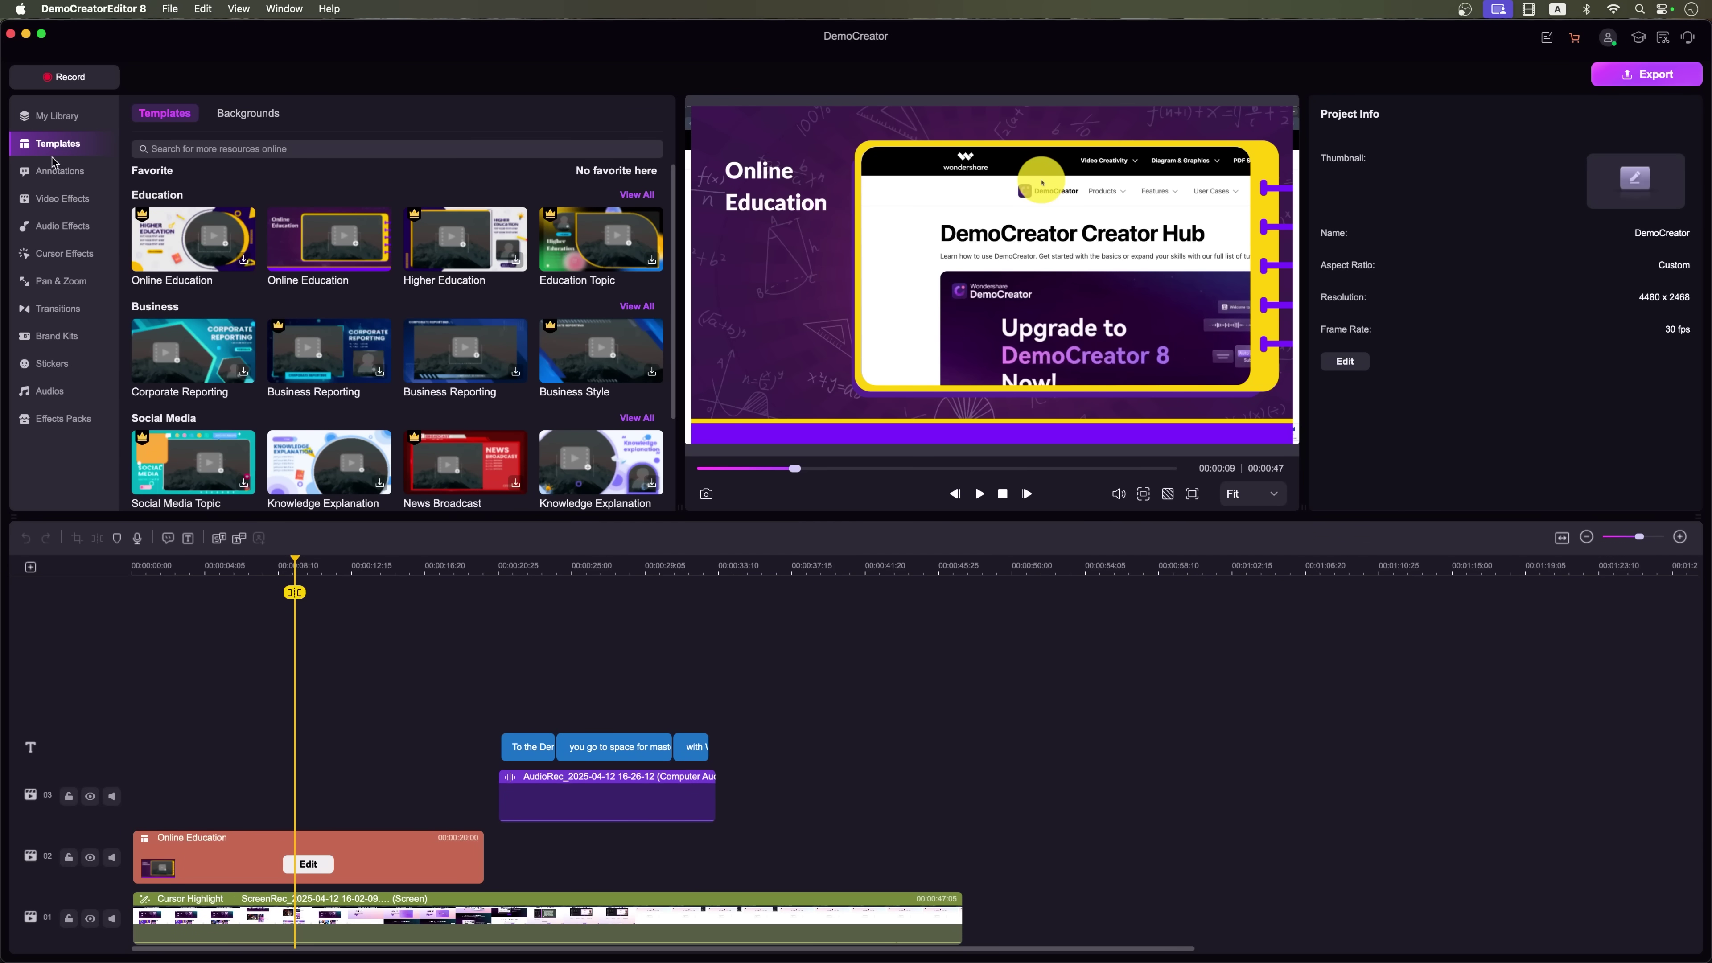
- Browse the Backgrounds, Annotations, Video Effects, Audio Effects, Cursor Effects and Pan & Zoom libraries
click(224, 114)
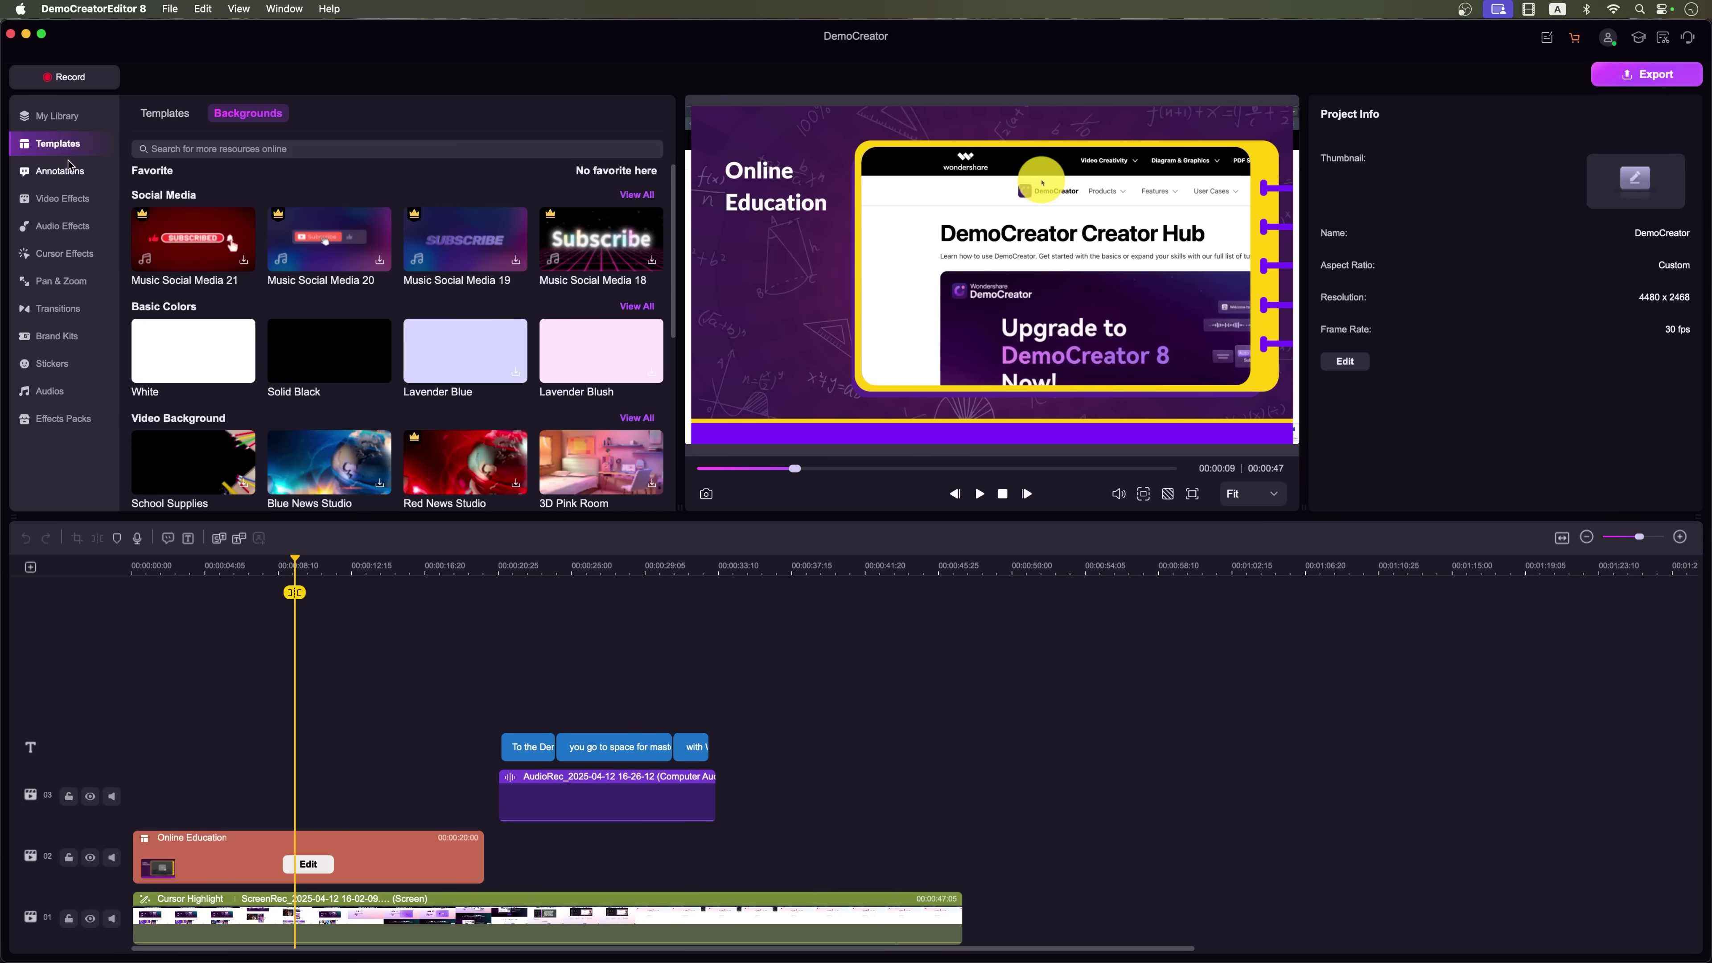
click(67, 172)
click(64, 199)
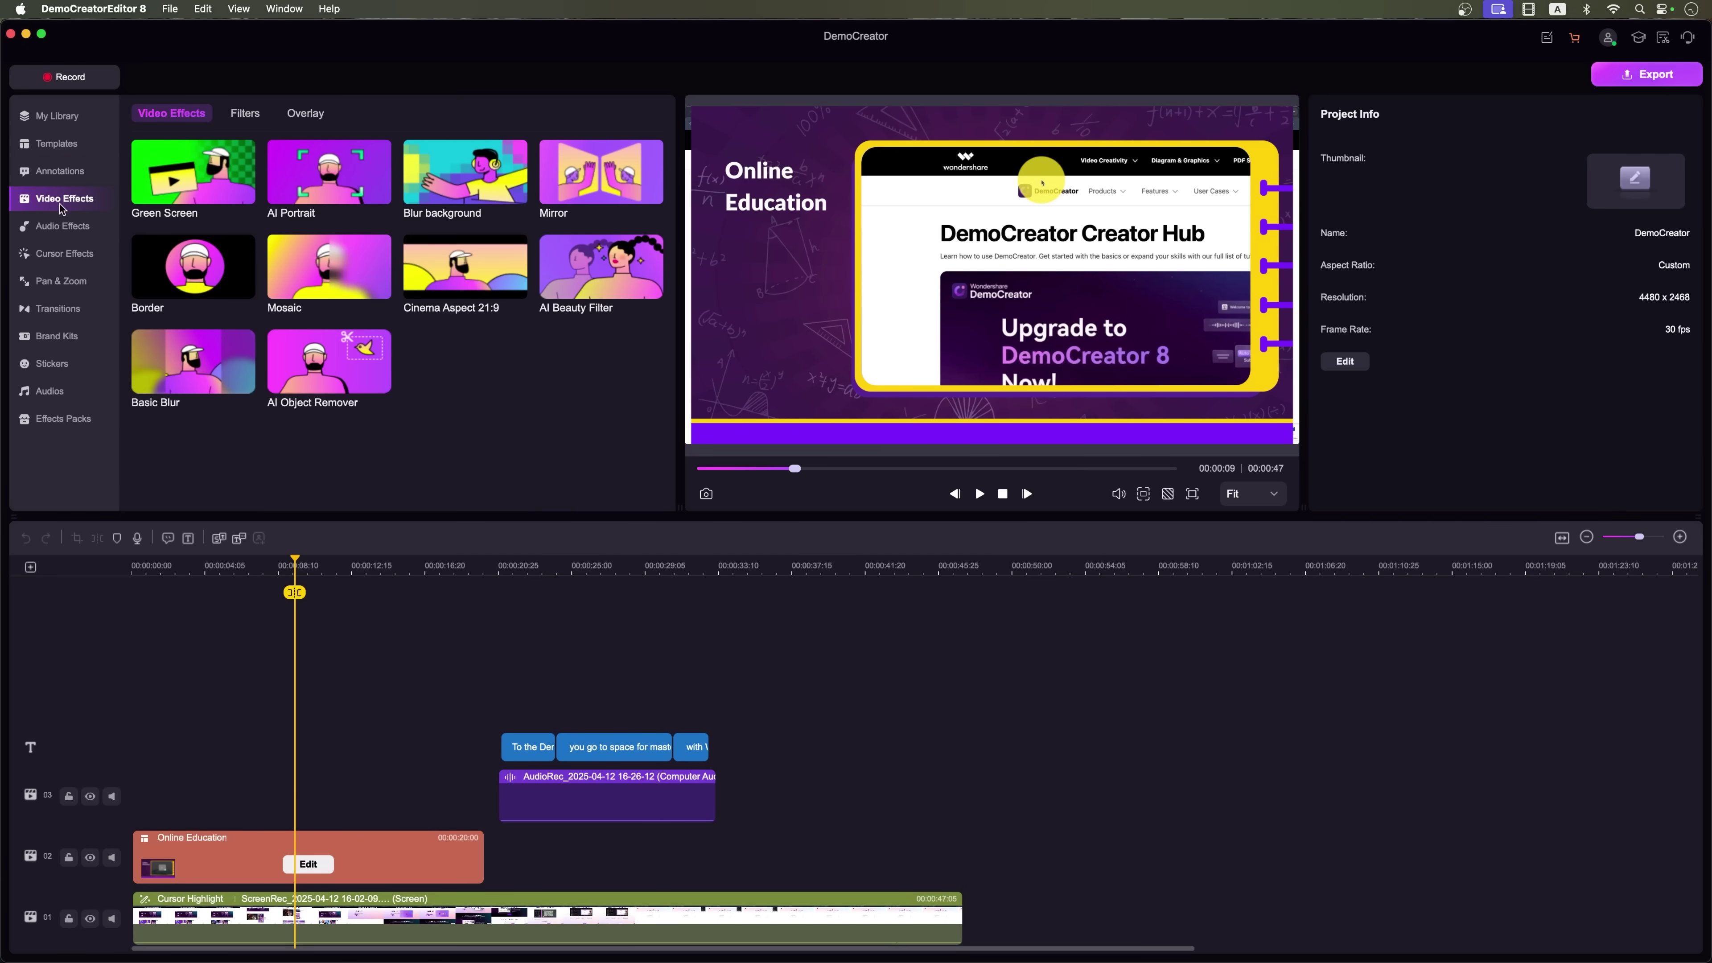
click(60, 226)
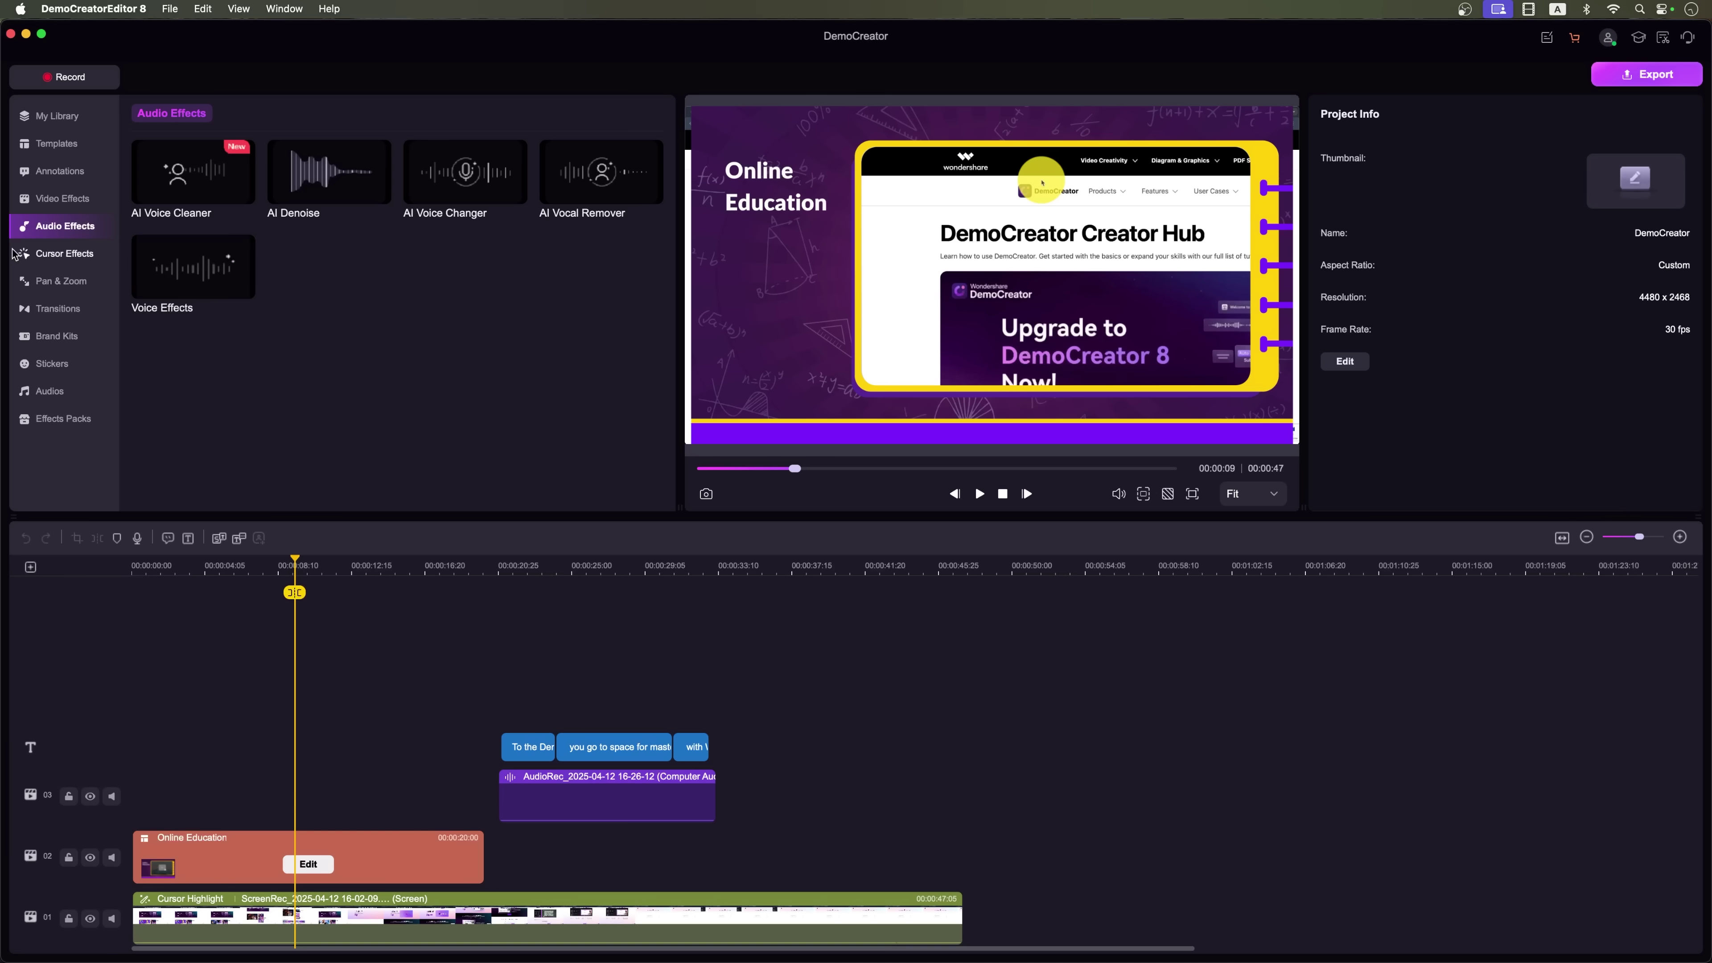
click(59, 261)
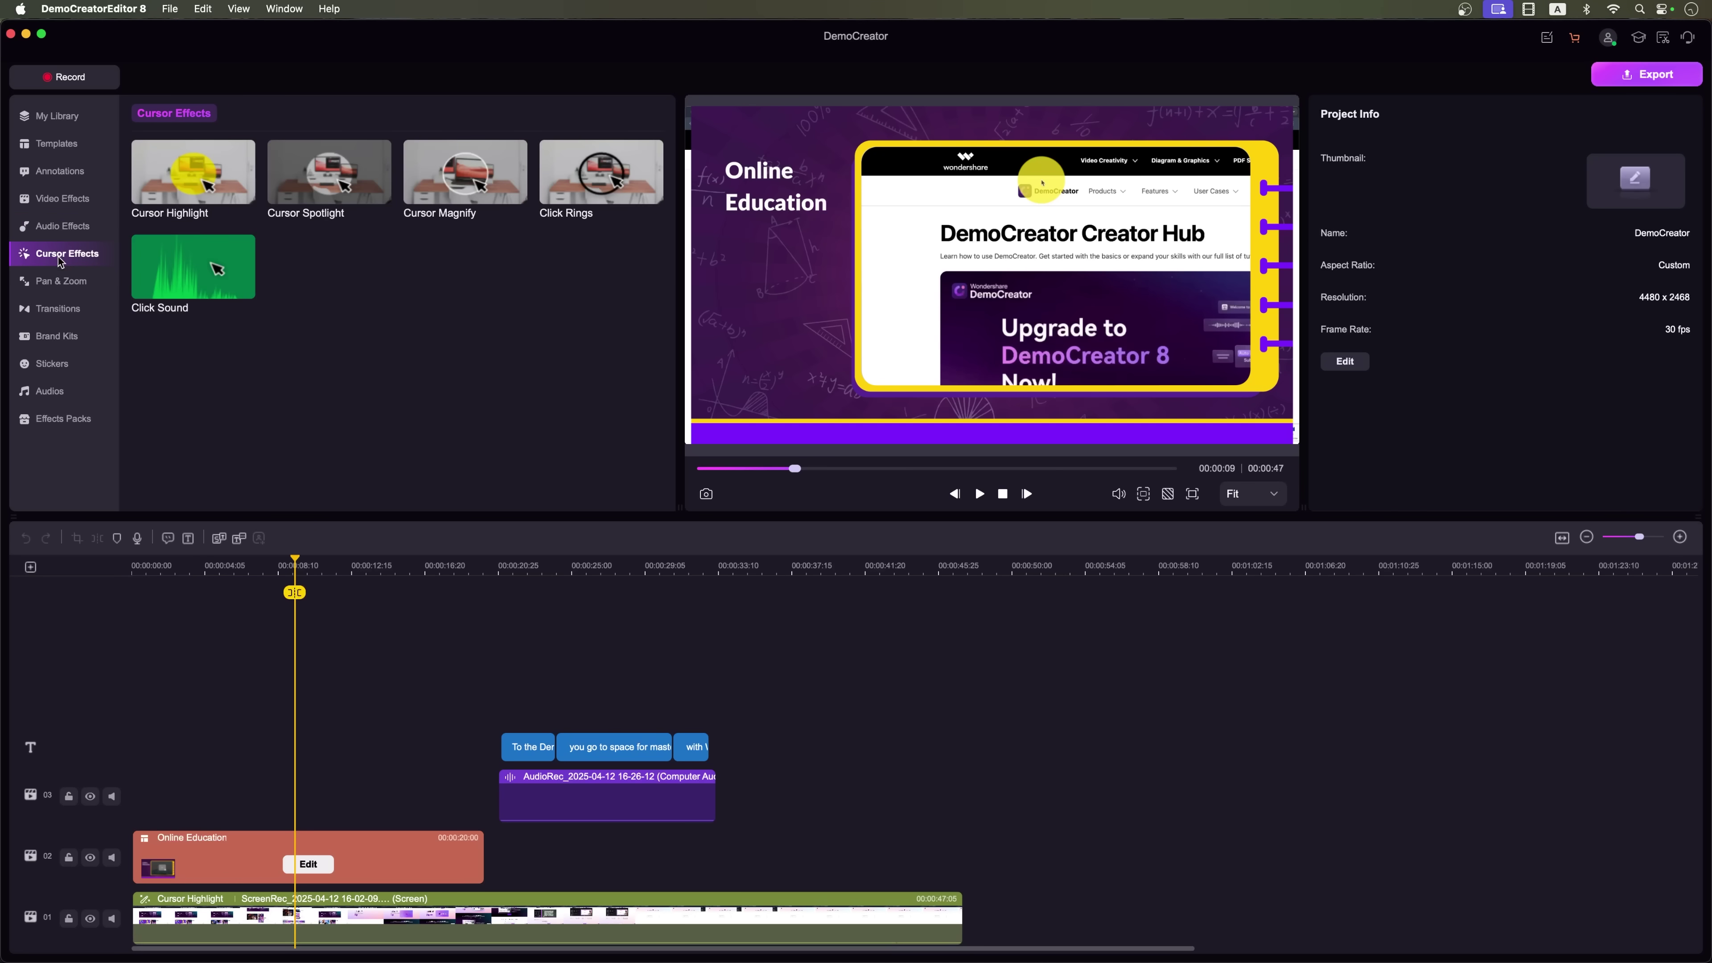
click(68, 285)
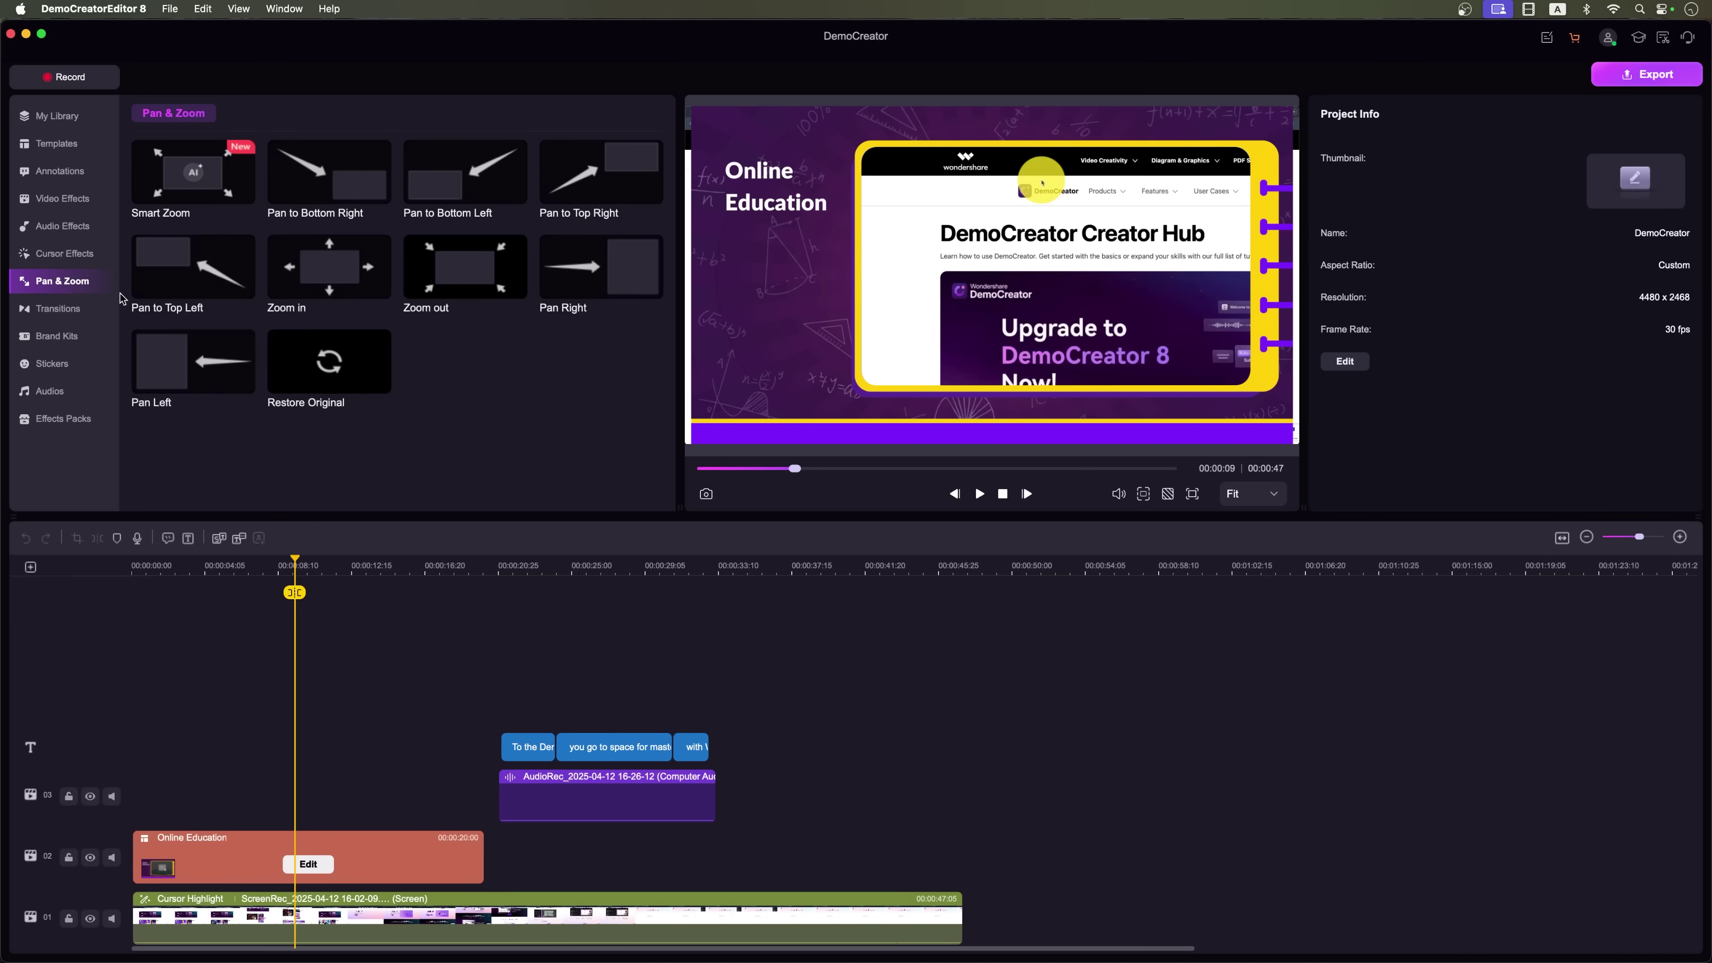
- Browse Transitions, Brand Kits, Stickers, Audios and Effects Packs, then set the playhead to 00:00:17
click(74, 314)
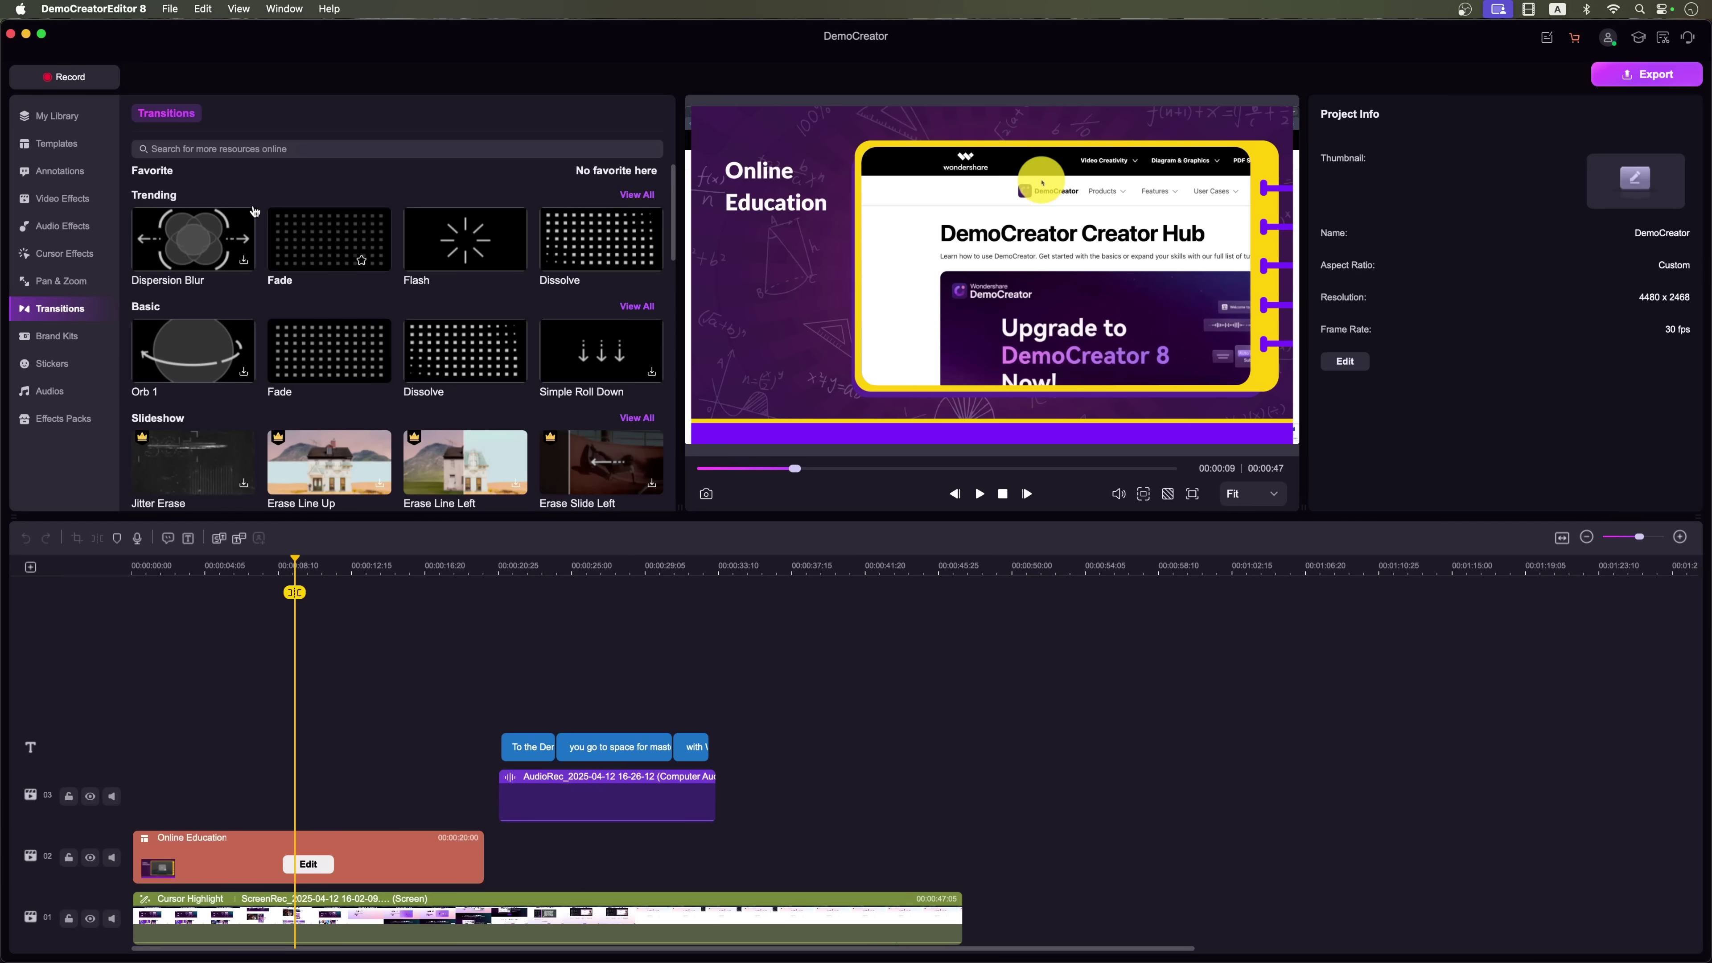
click(77, 339)
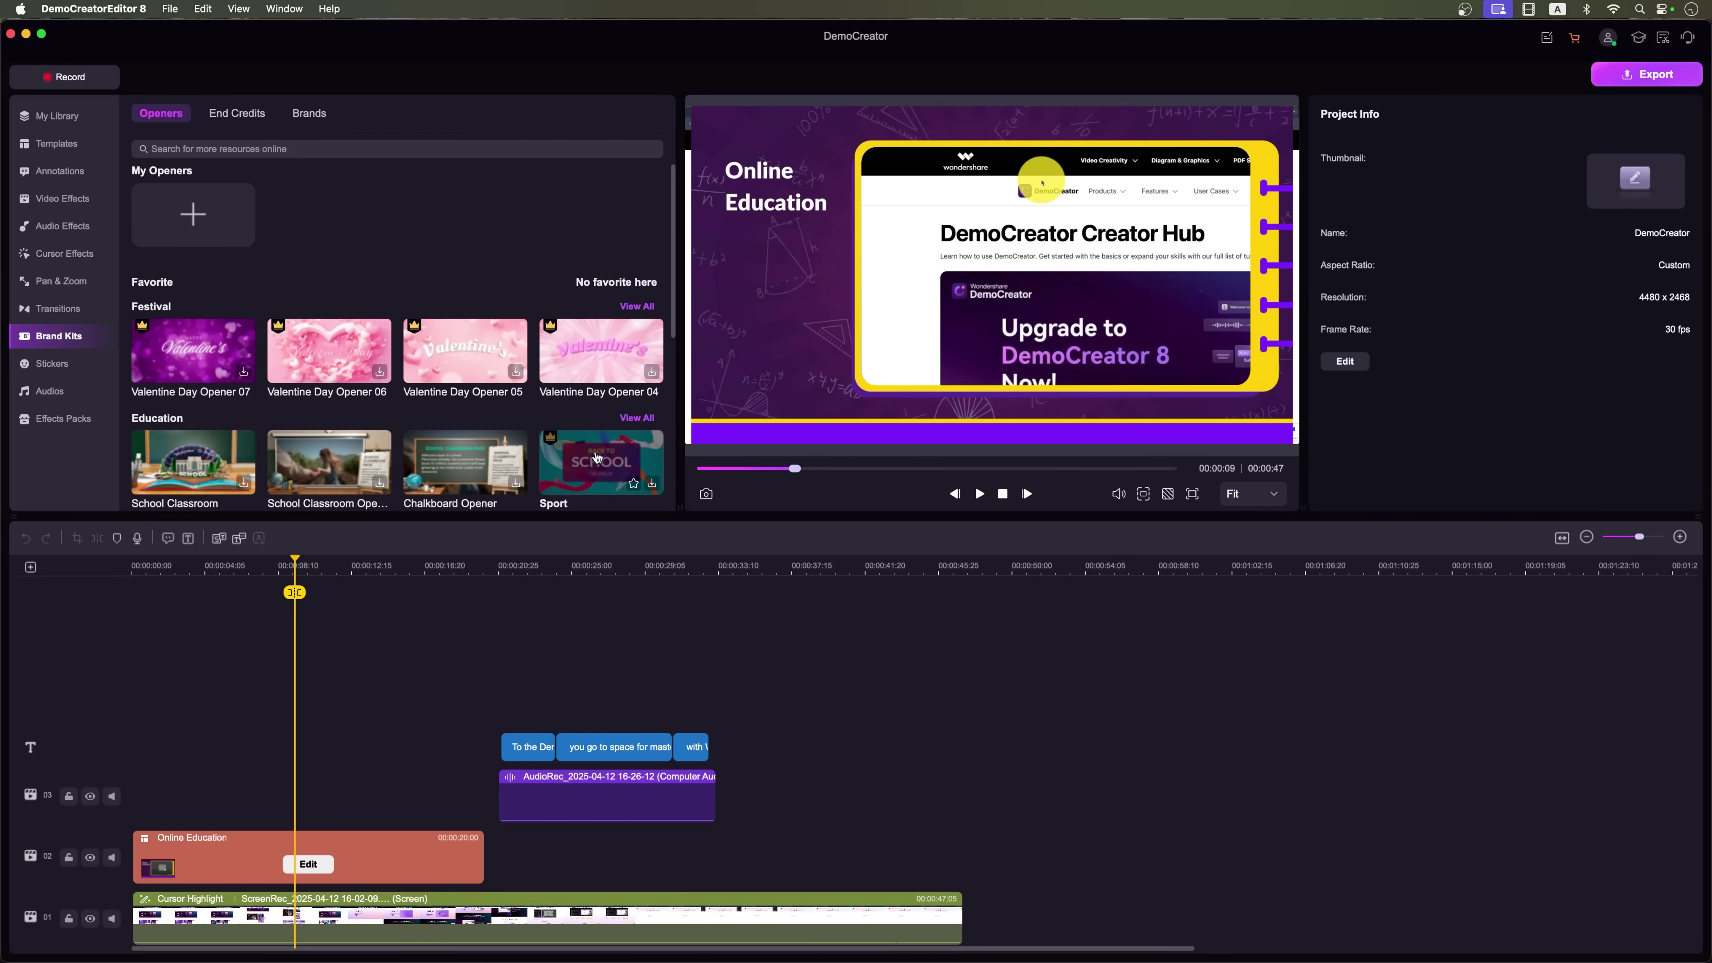
click(52, 363)
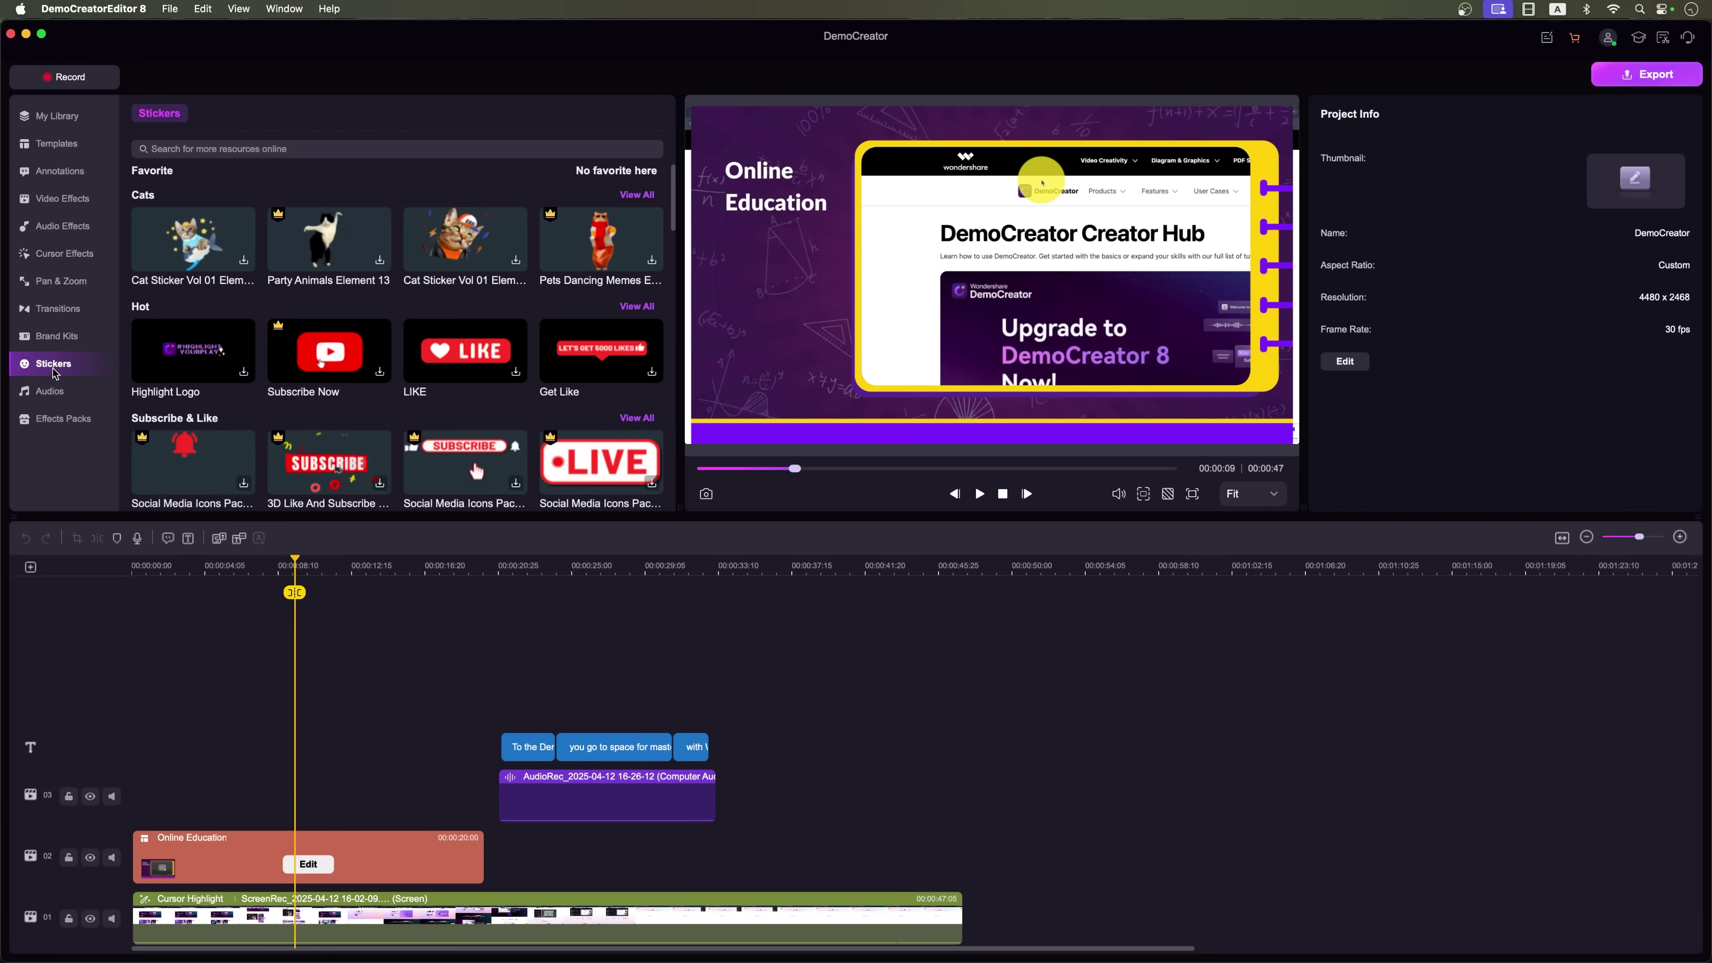
click(59, 392)
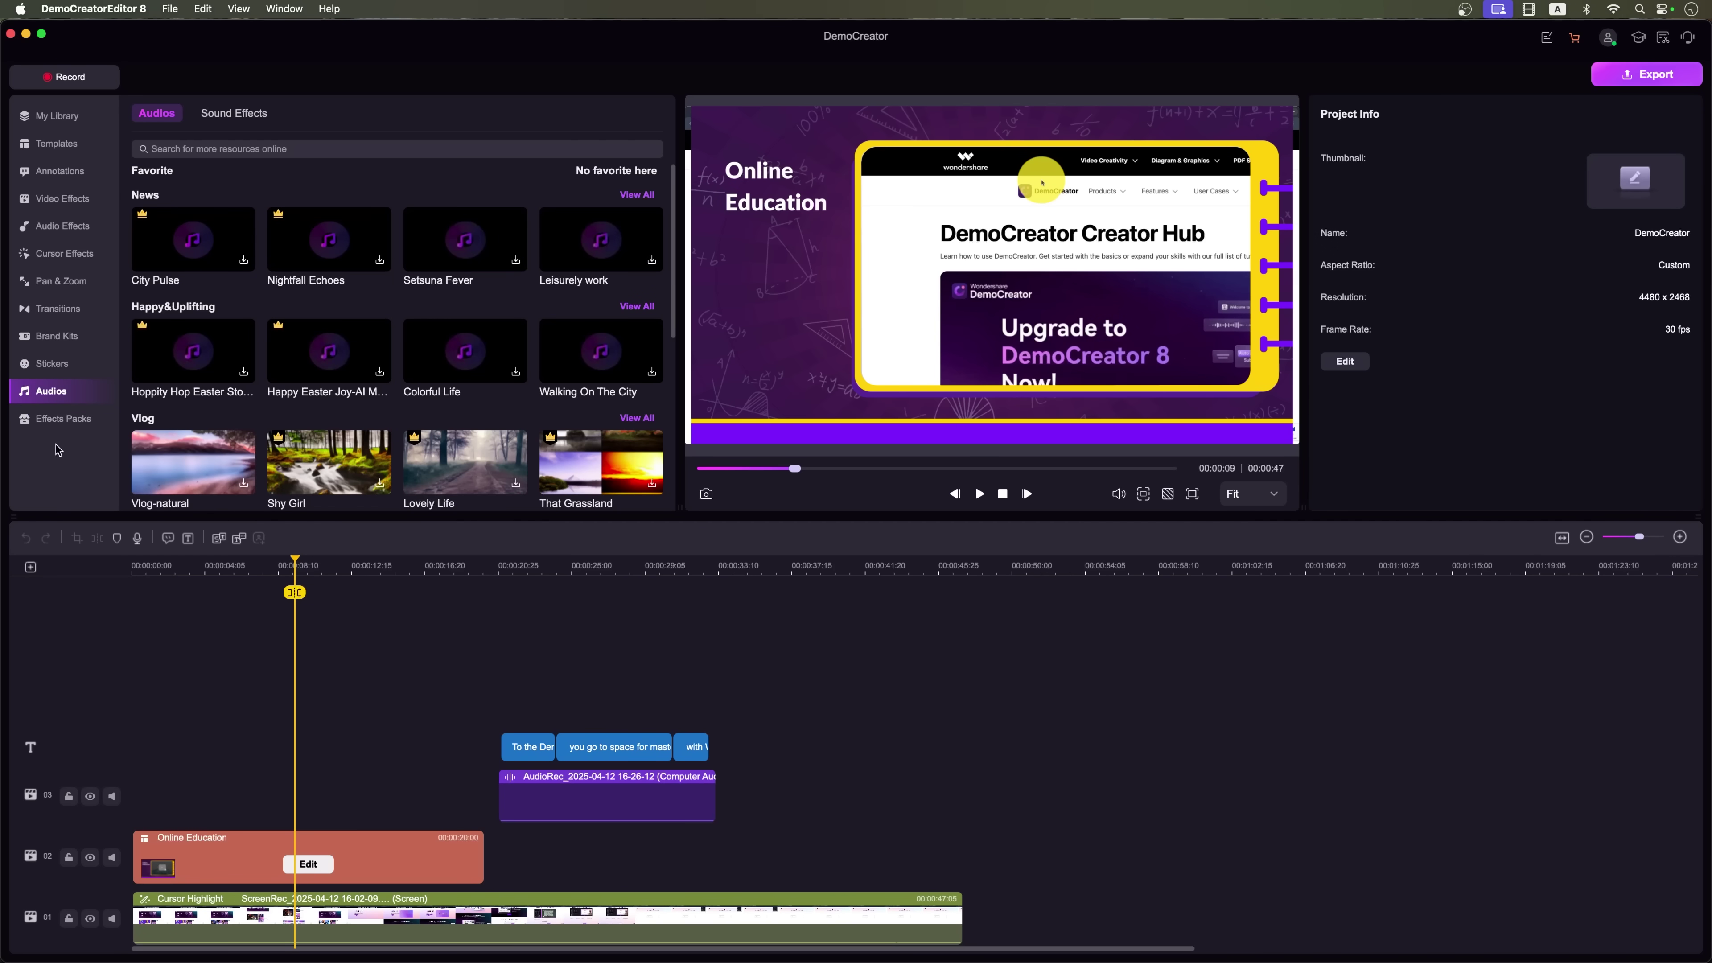
click(70, 425)
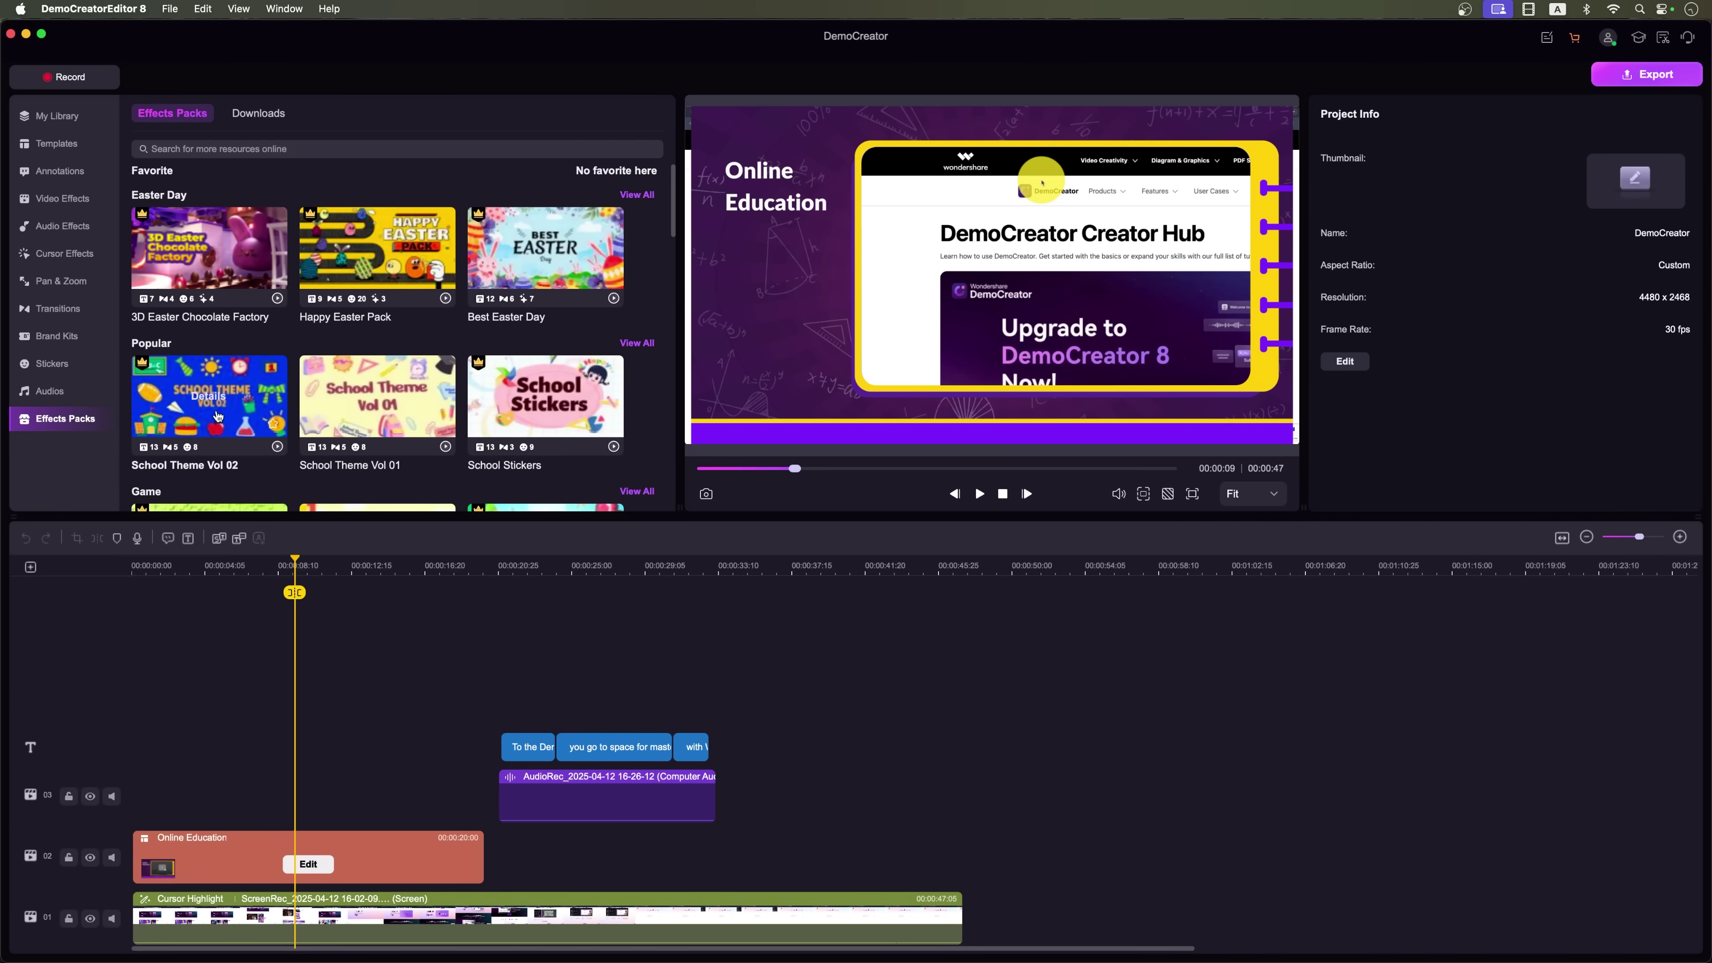
click(442, 599)
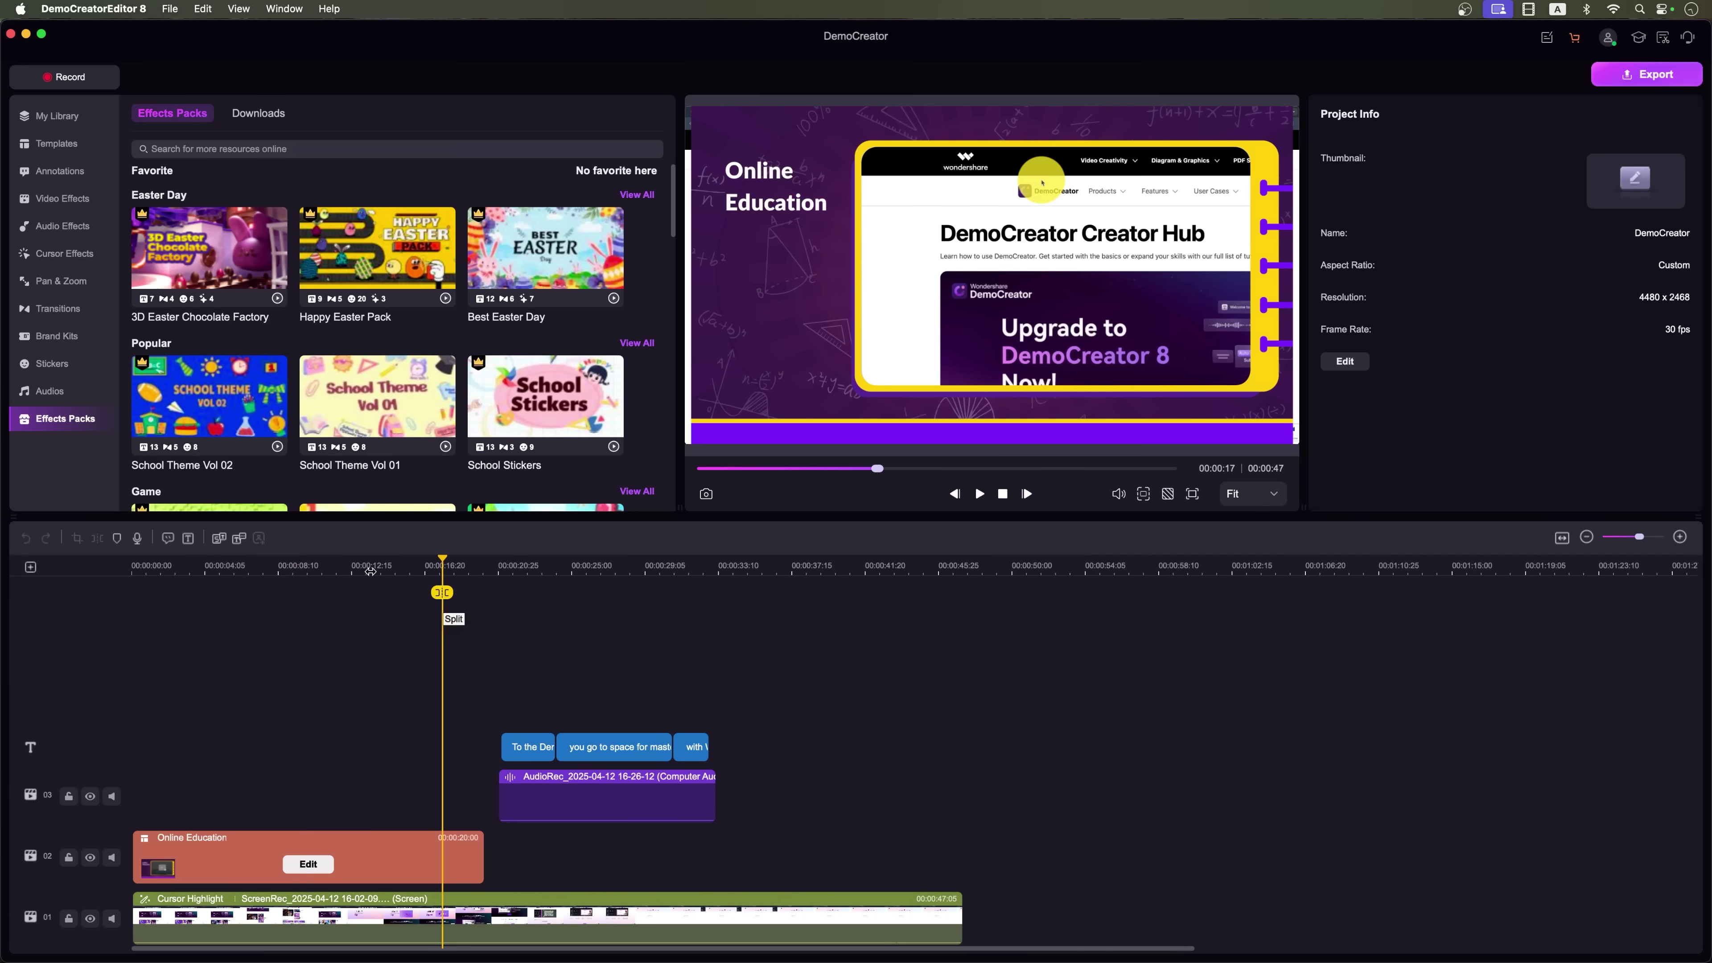
- Try the subtitles feature, then open Text to Speech keeping English (US) as the language
click(218, 539)
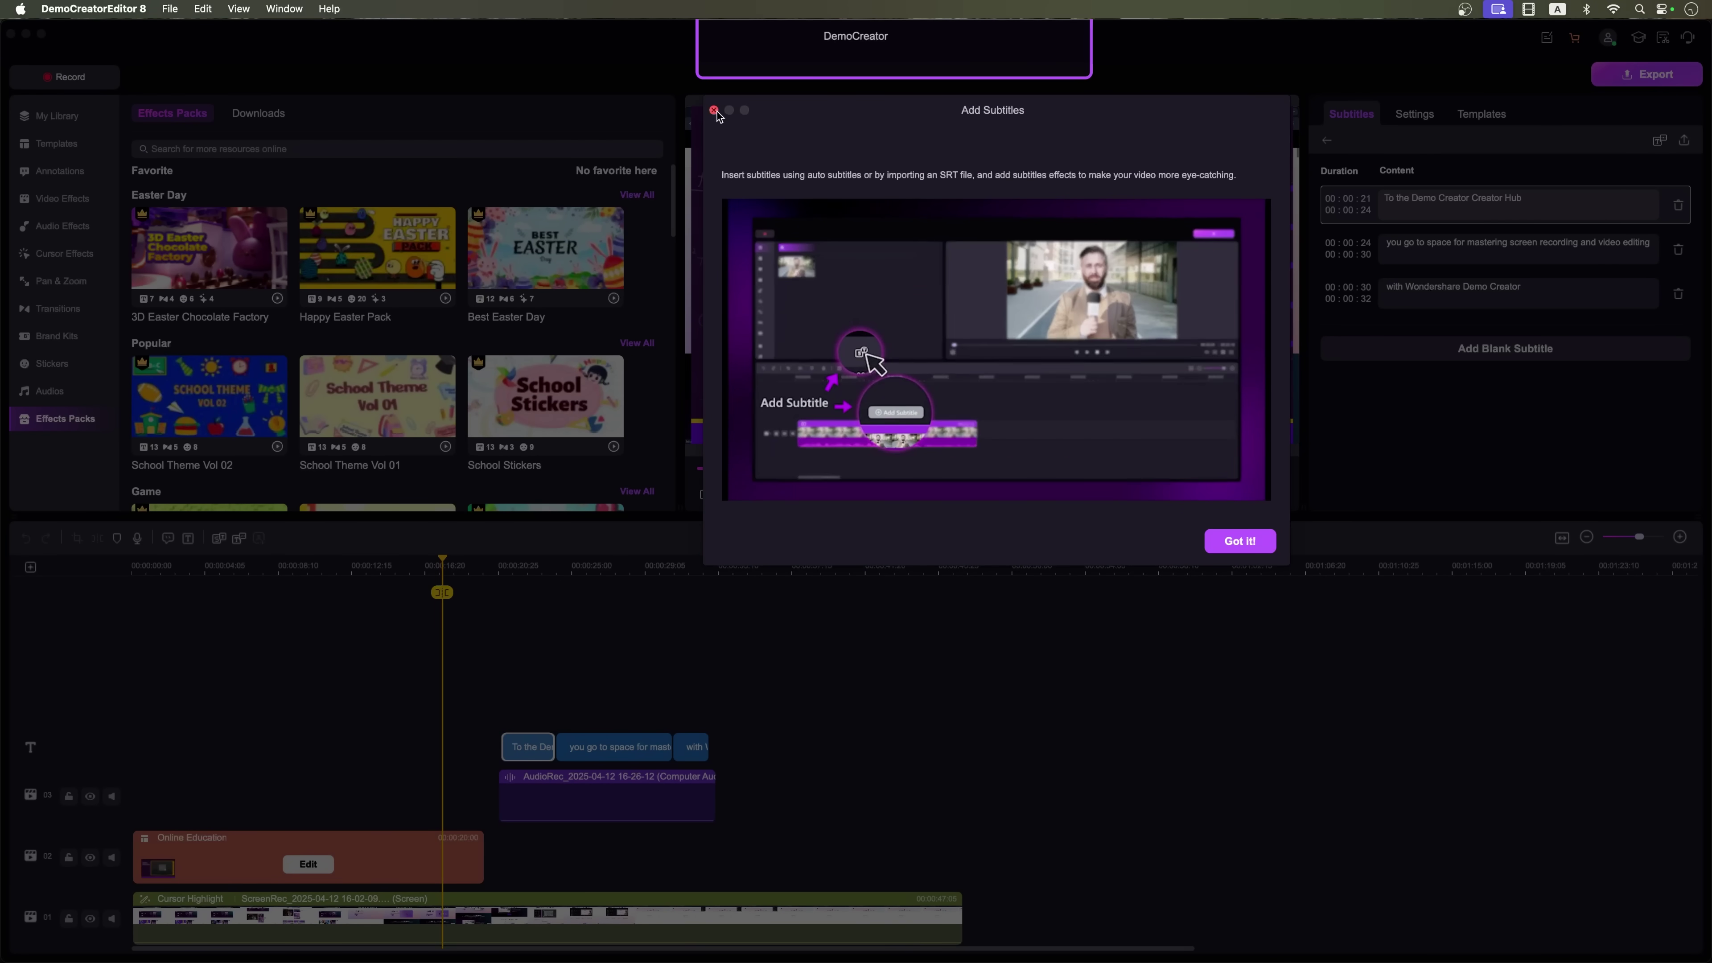
click(1246, 543)
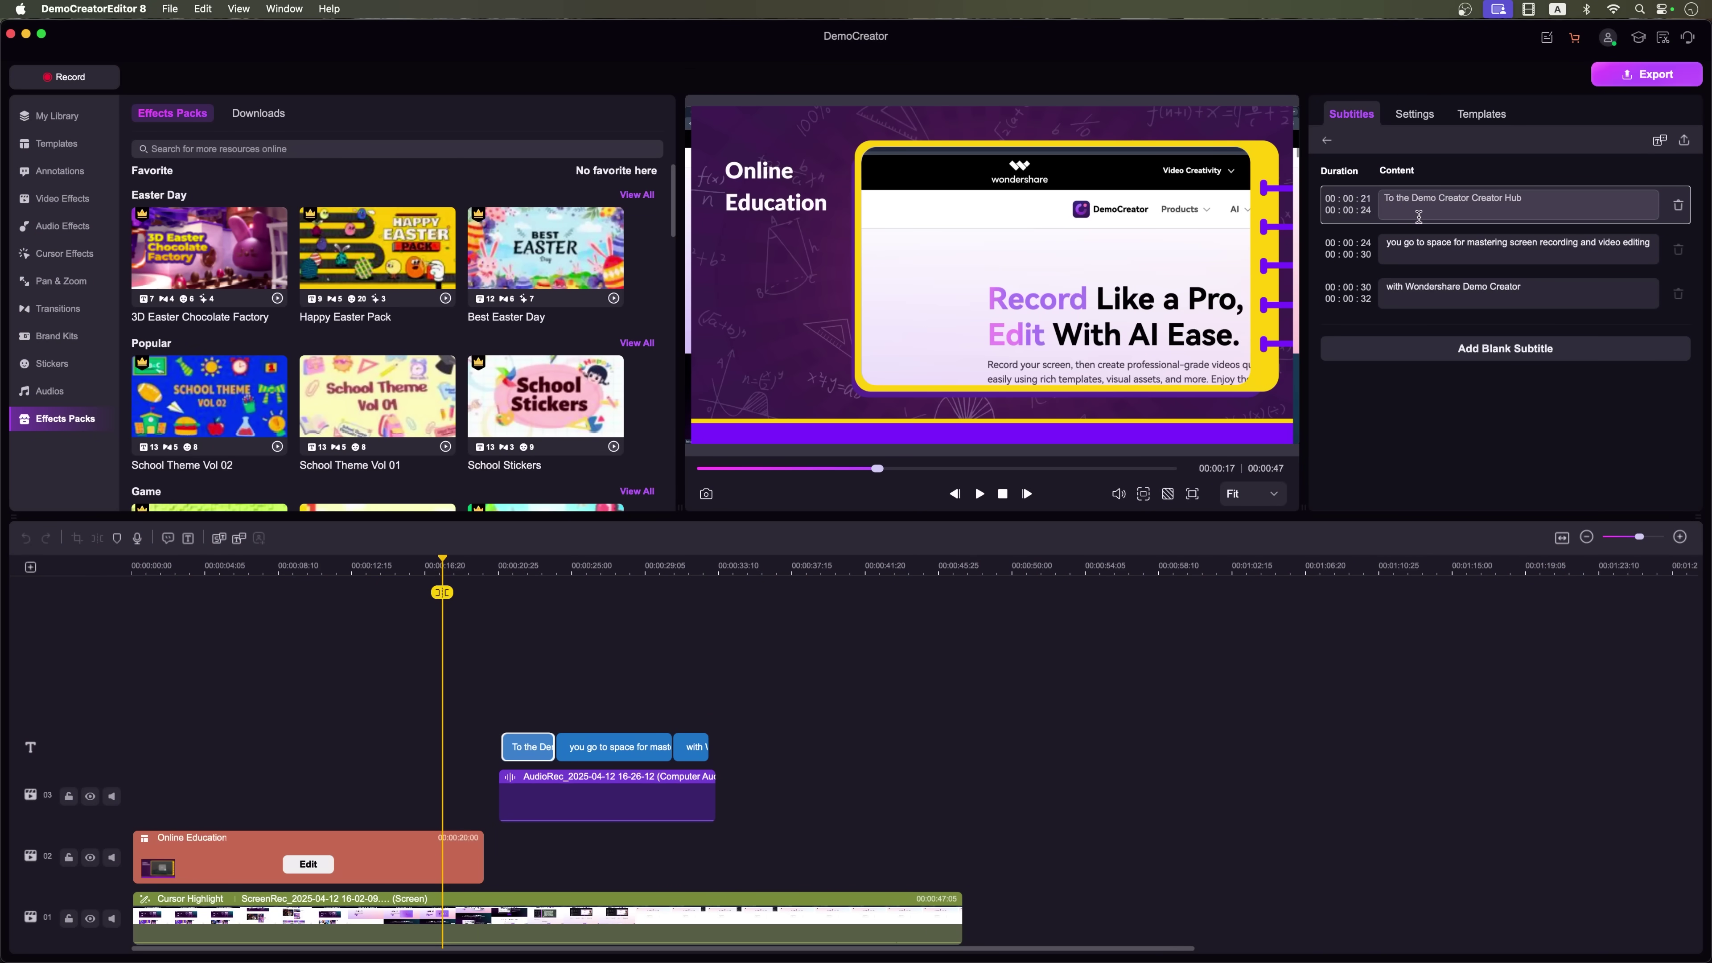
click(239, 538)
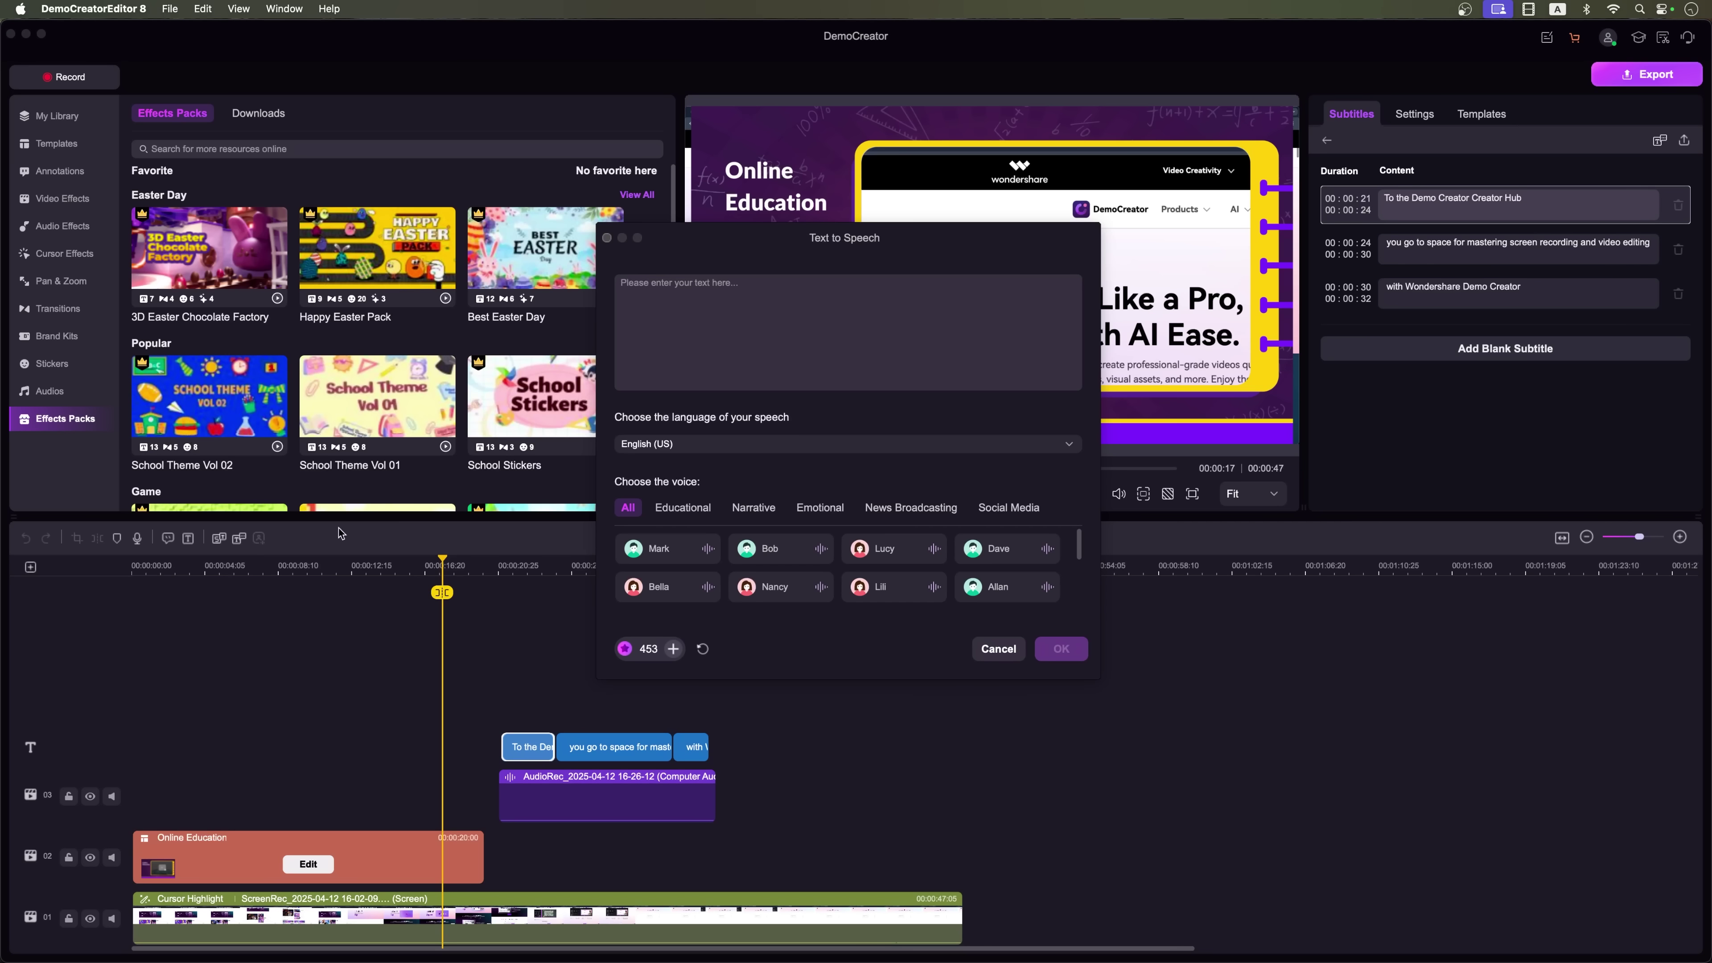
click(727, 309)
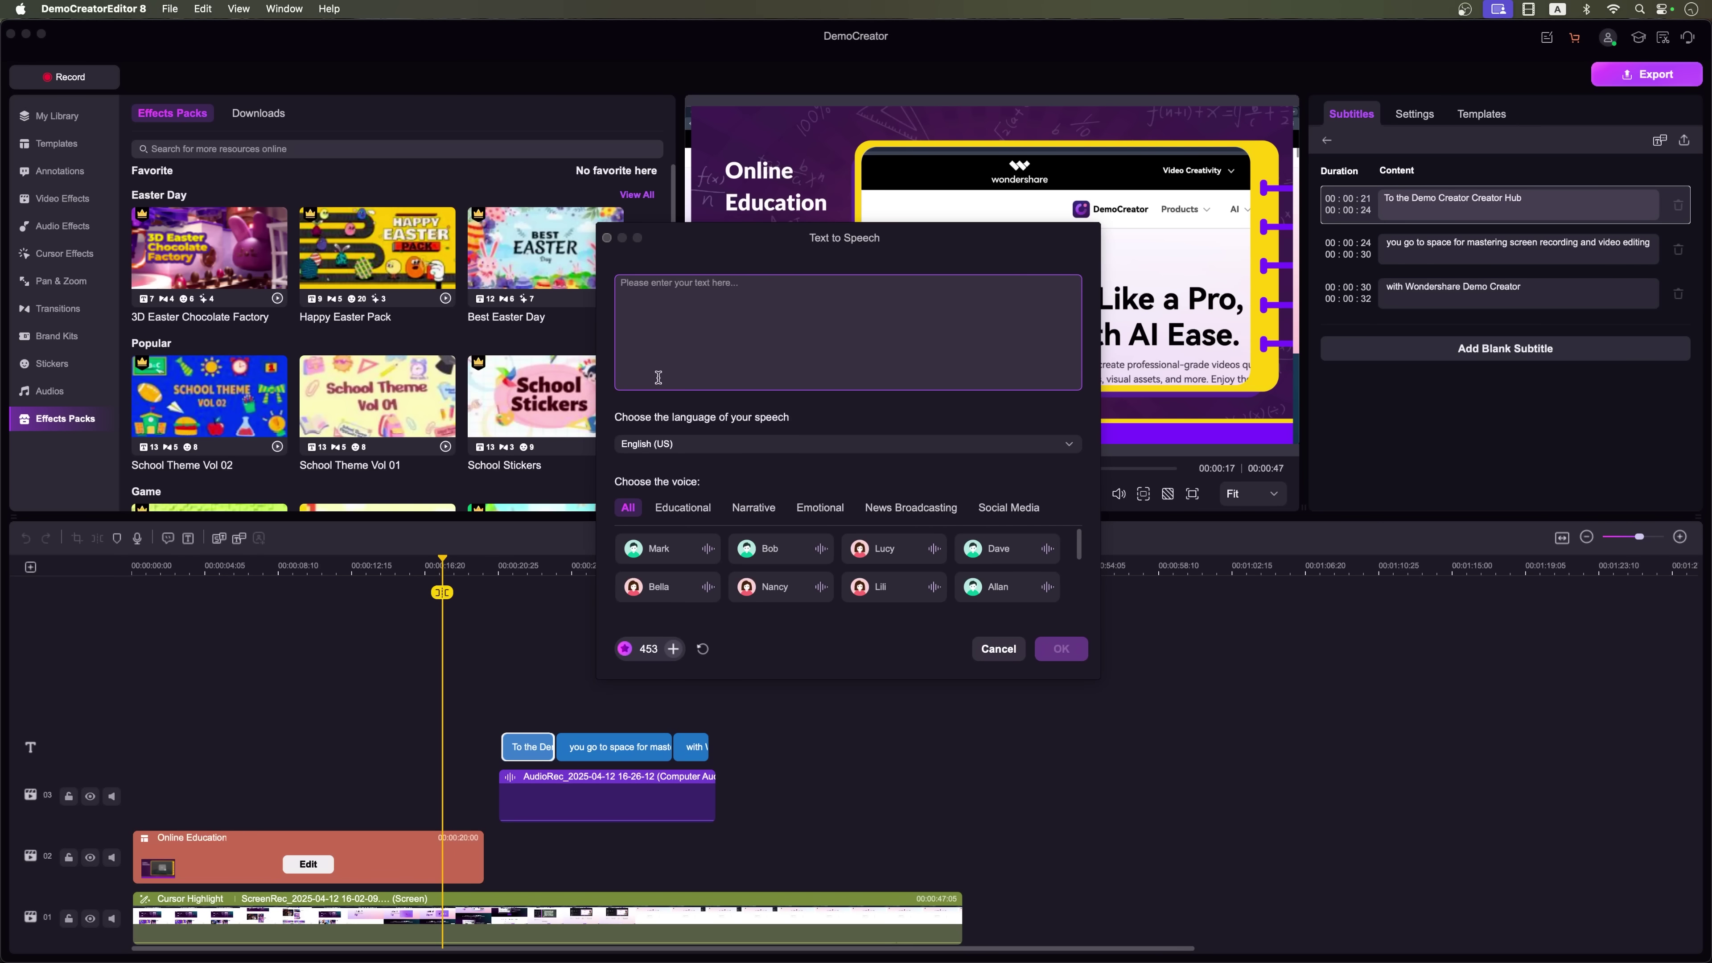
click(704, 444)
click(705, 443)
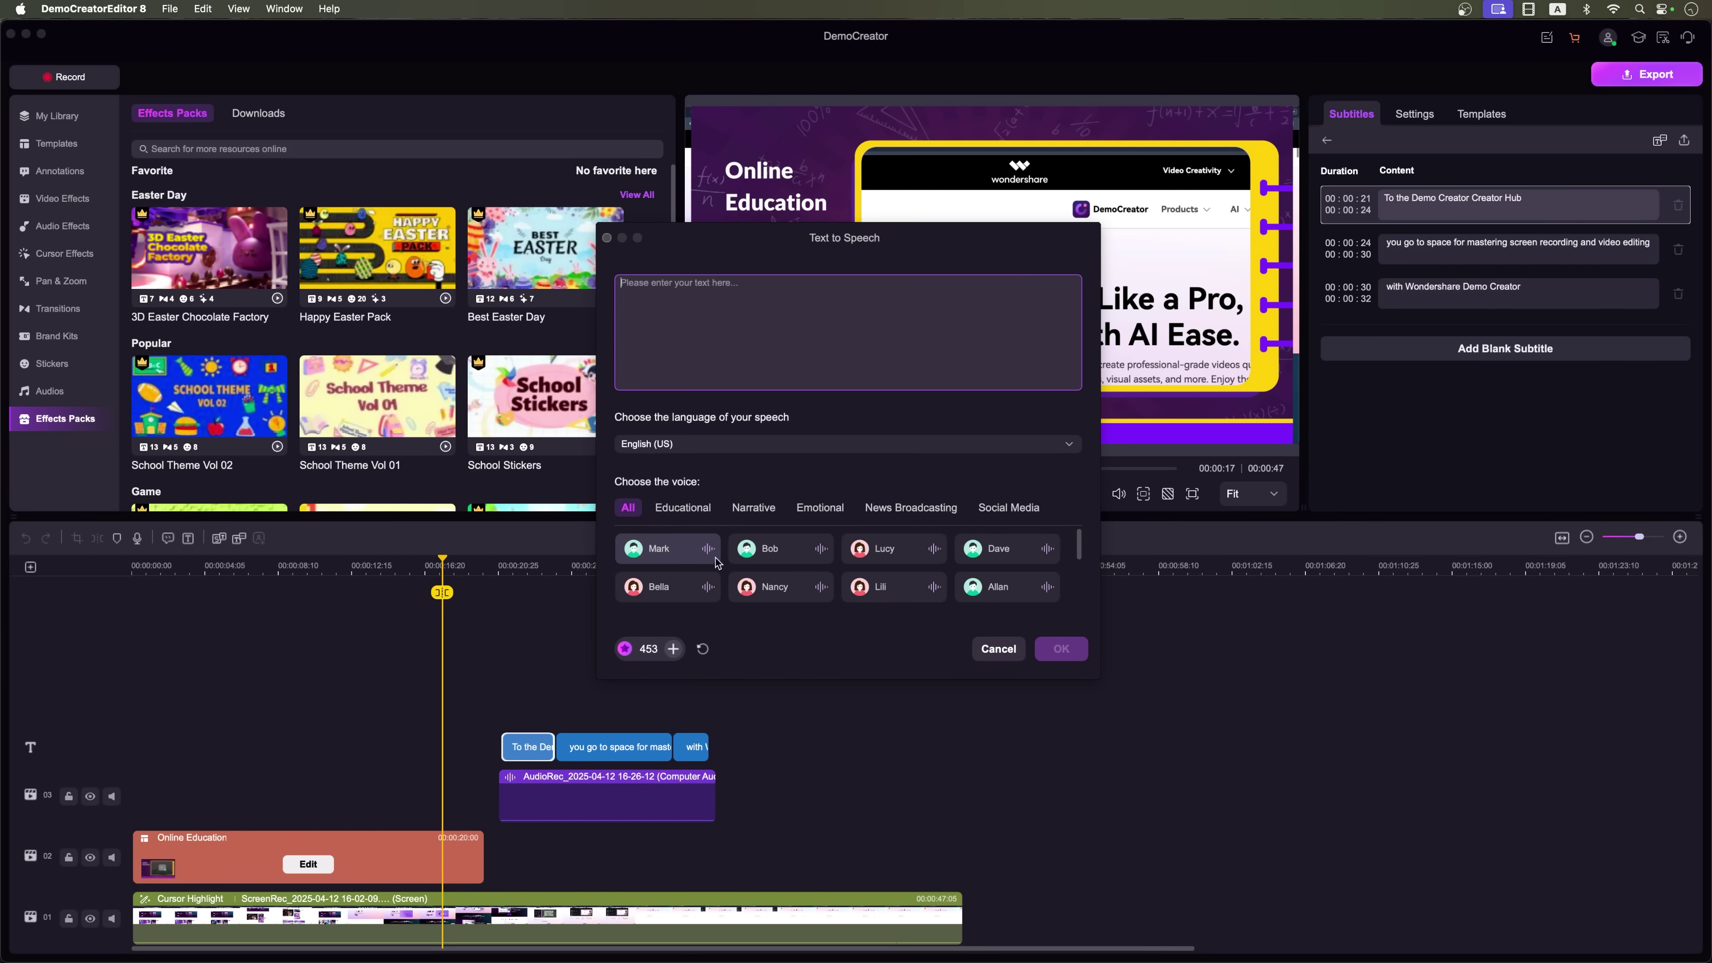
- Browse the Educational, Narrative, Emotional, News Broadcasting and Social Media voice categories
click(682, 508)
click(754, 510)
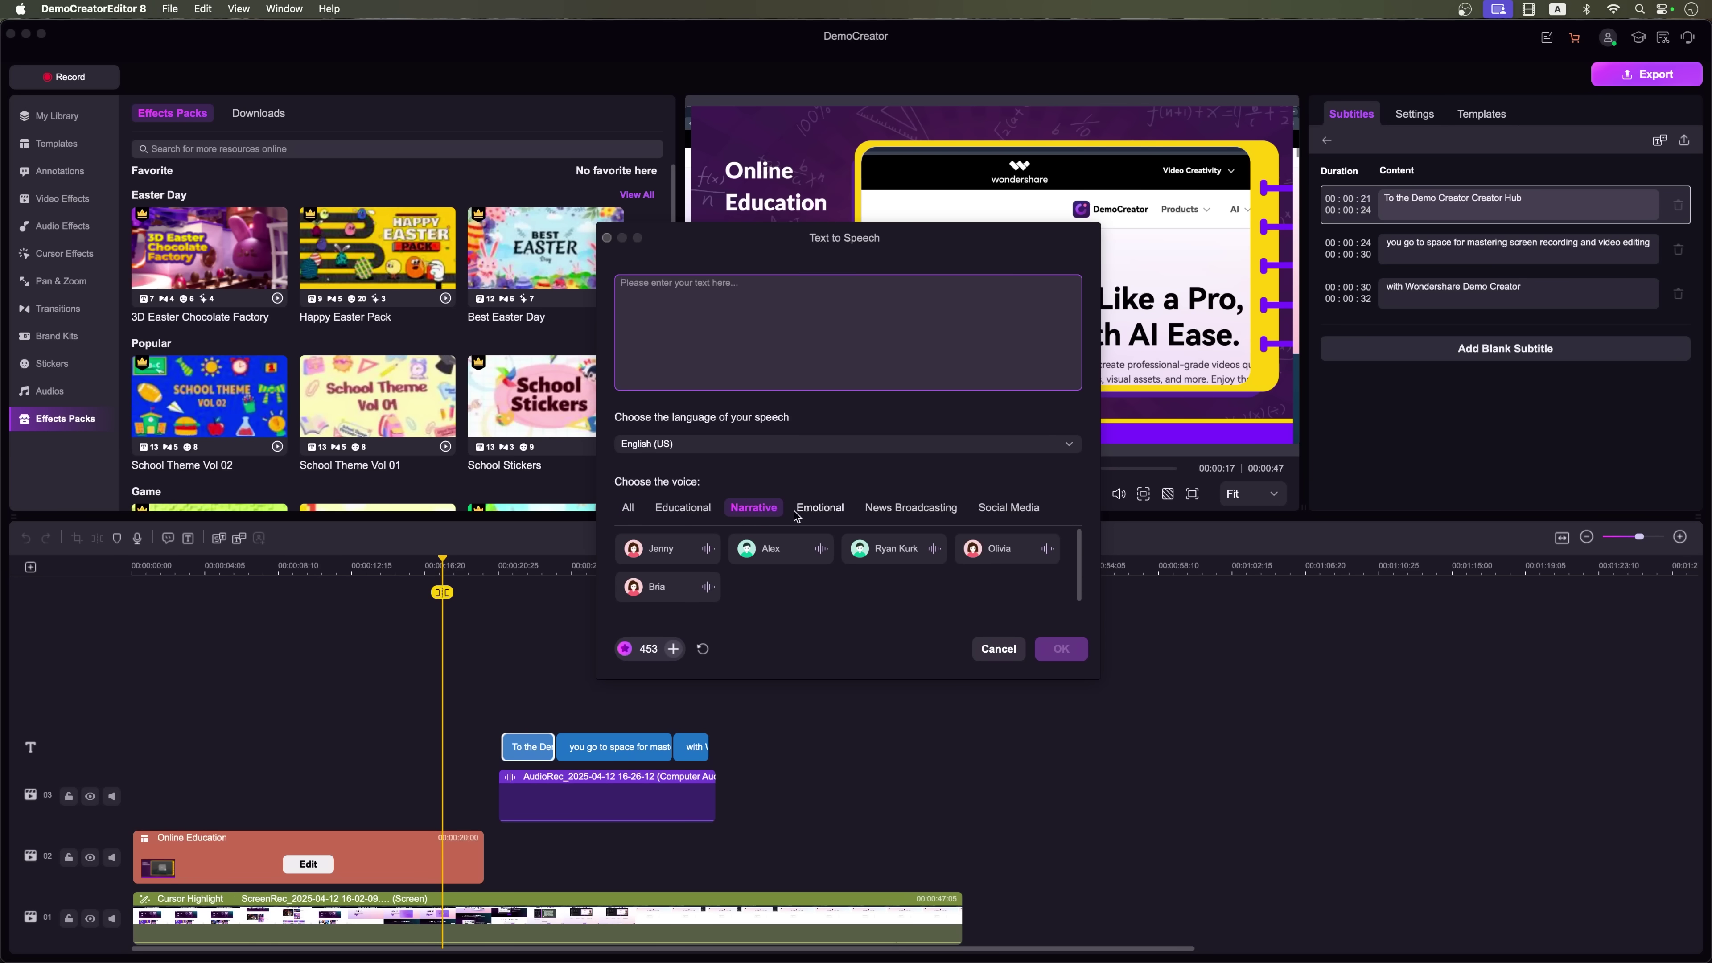
click(835, 513)
click(906, 511)
click(1025, 511)
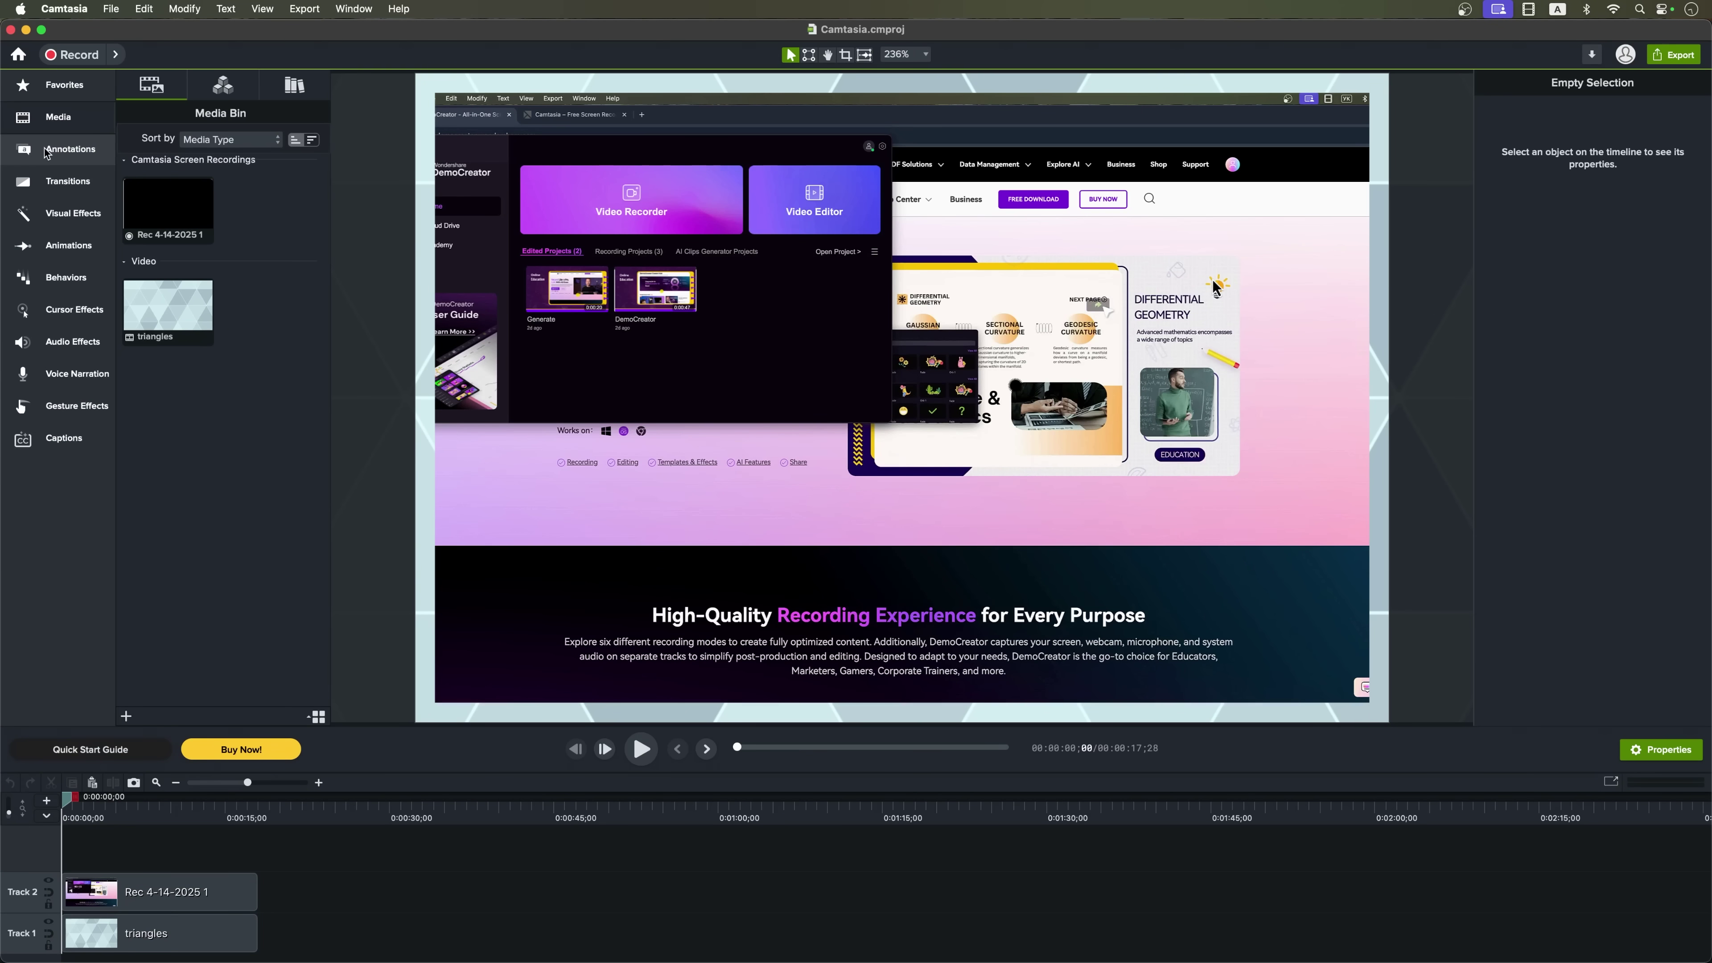
- Browse Camtasia's libraries from Annotations, Transitions and Visual Effects through Gesture Effects and Captions
click(46, 152)
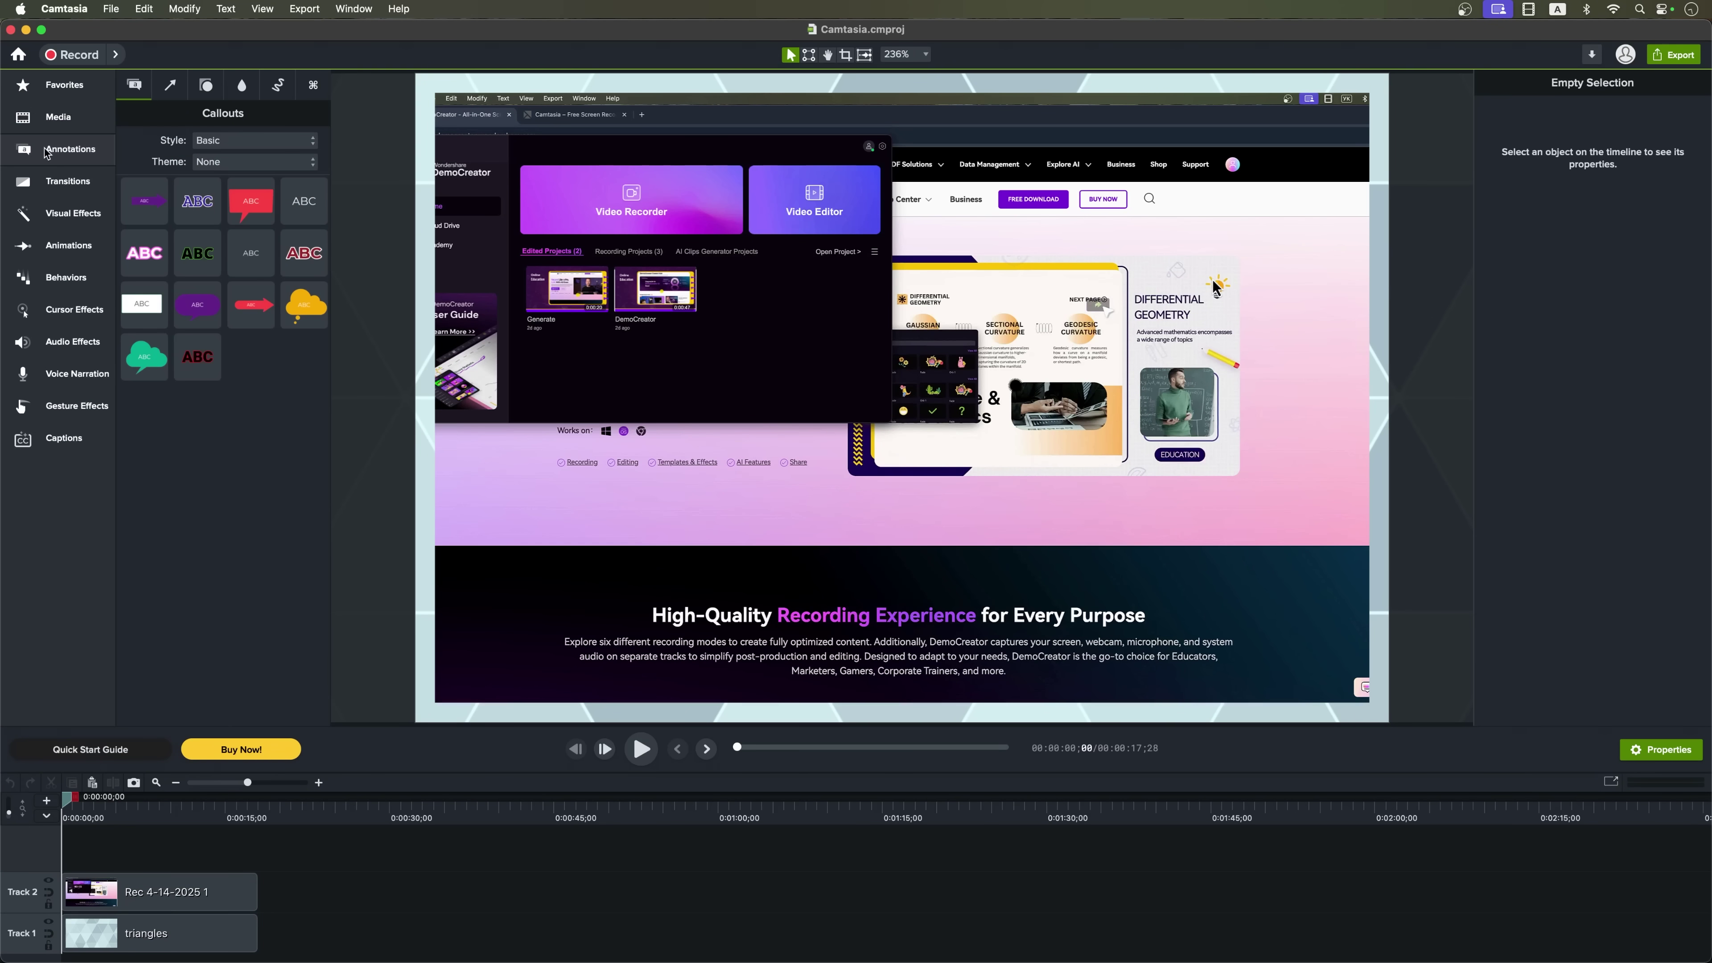
click(47, 186)
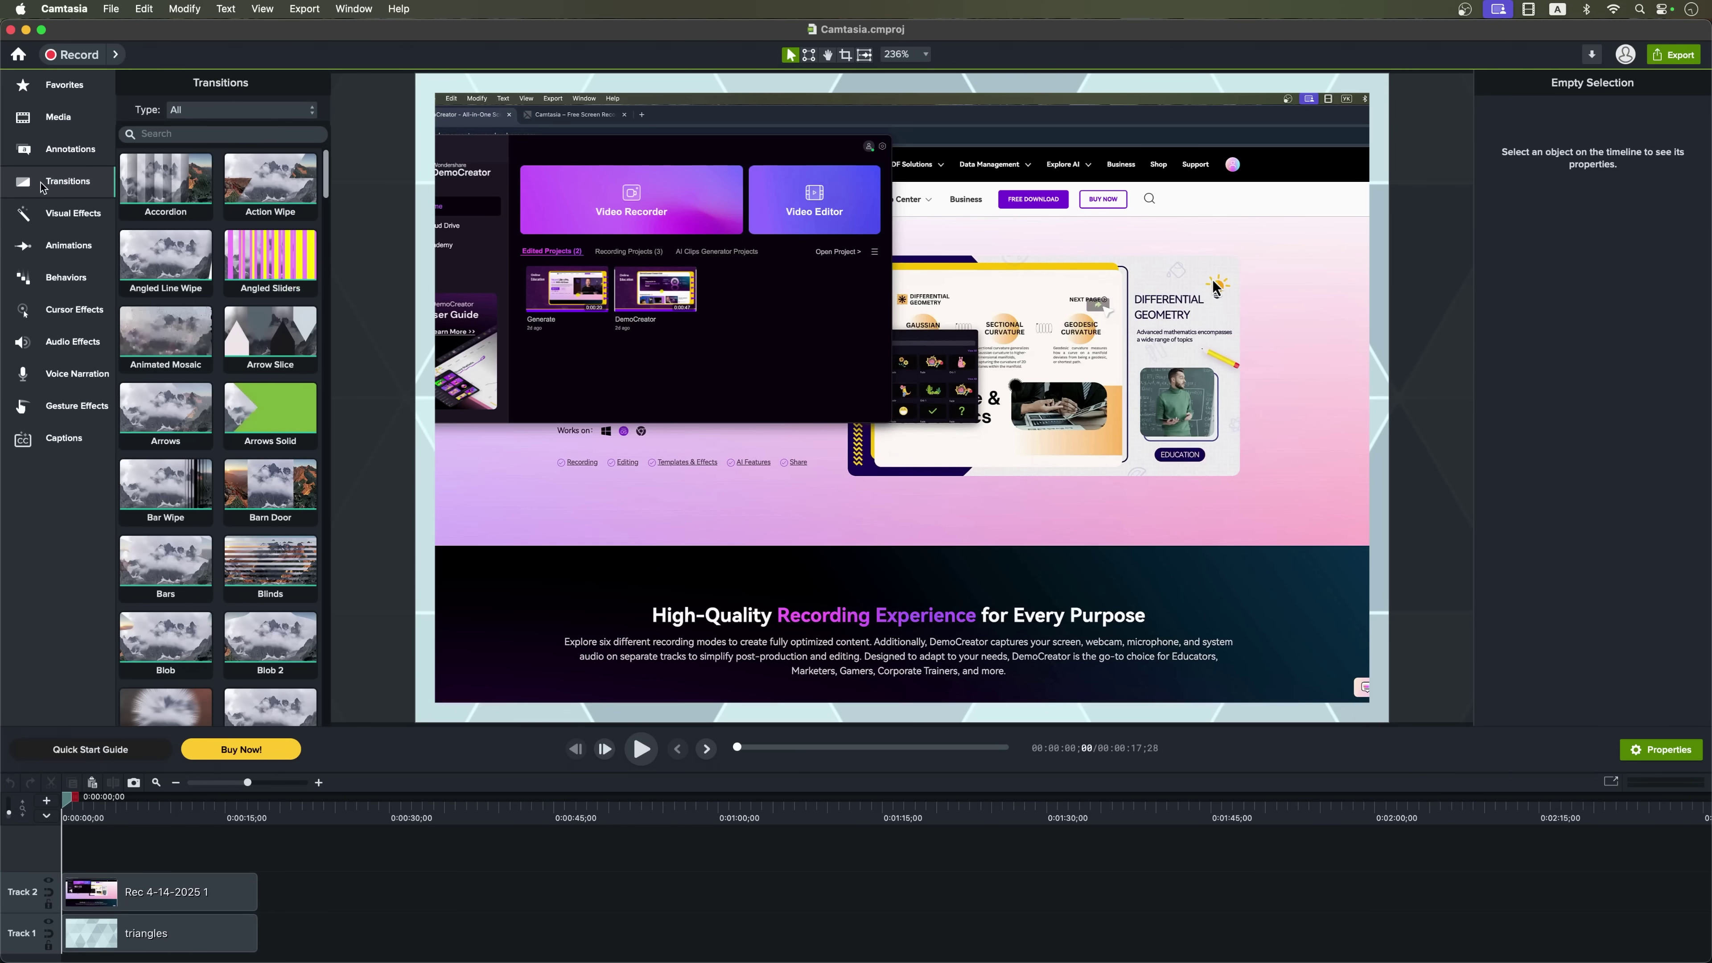
click(50, 215)
click(50, 248)
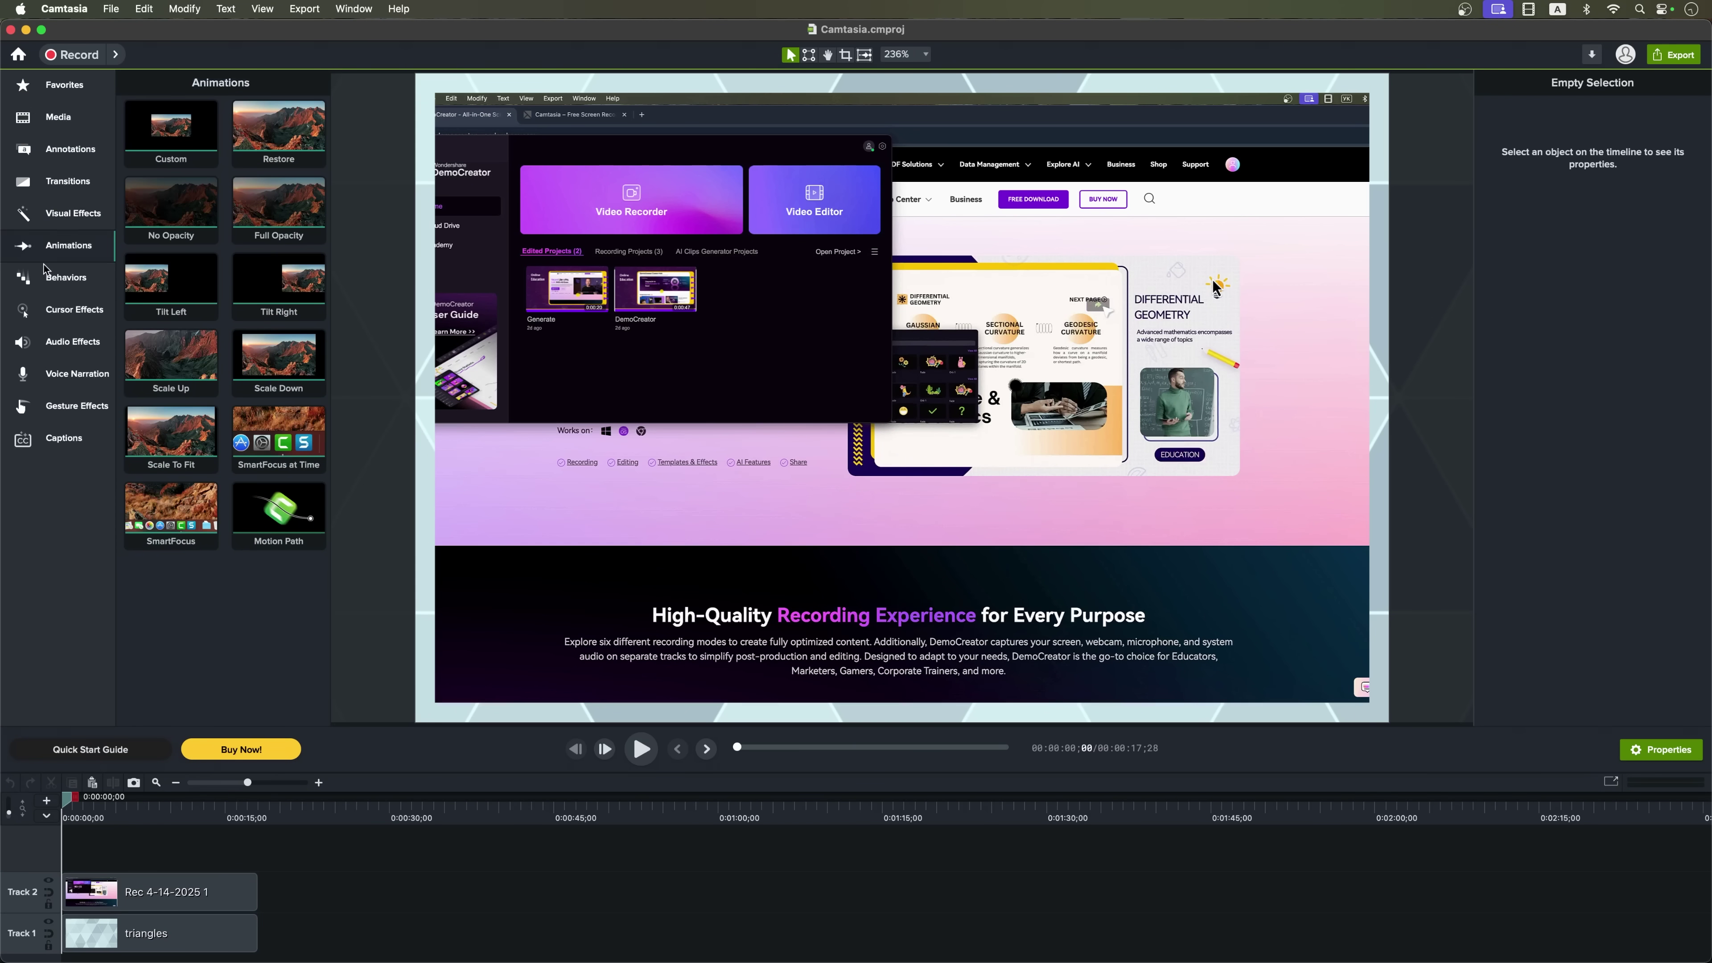
click(69, 277)
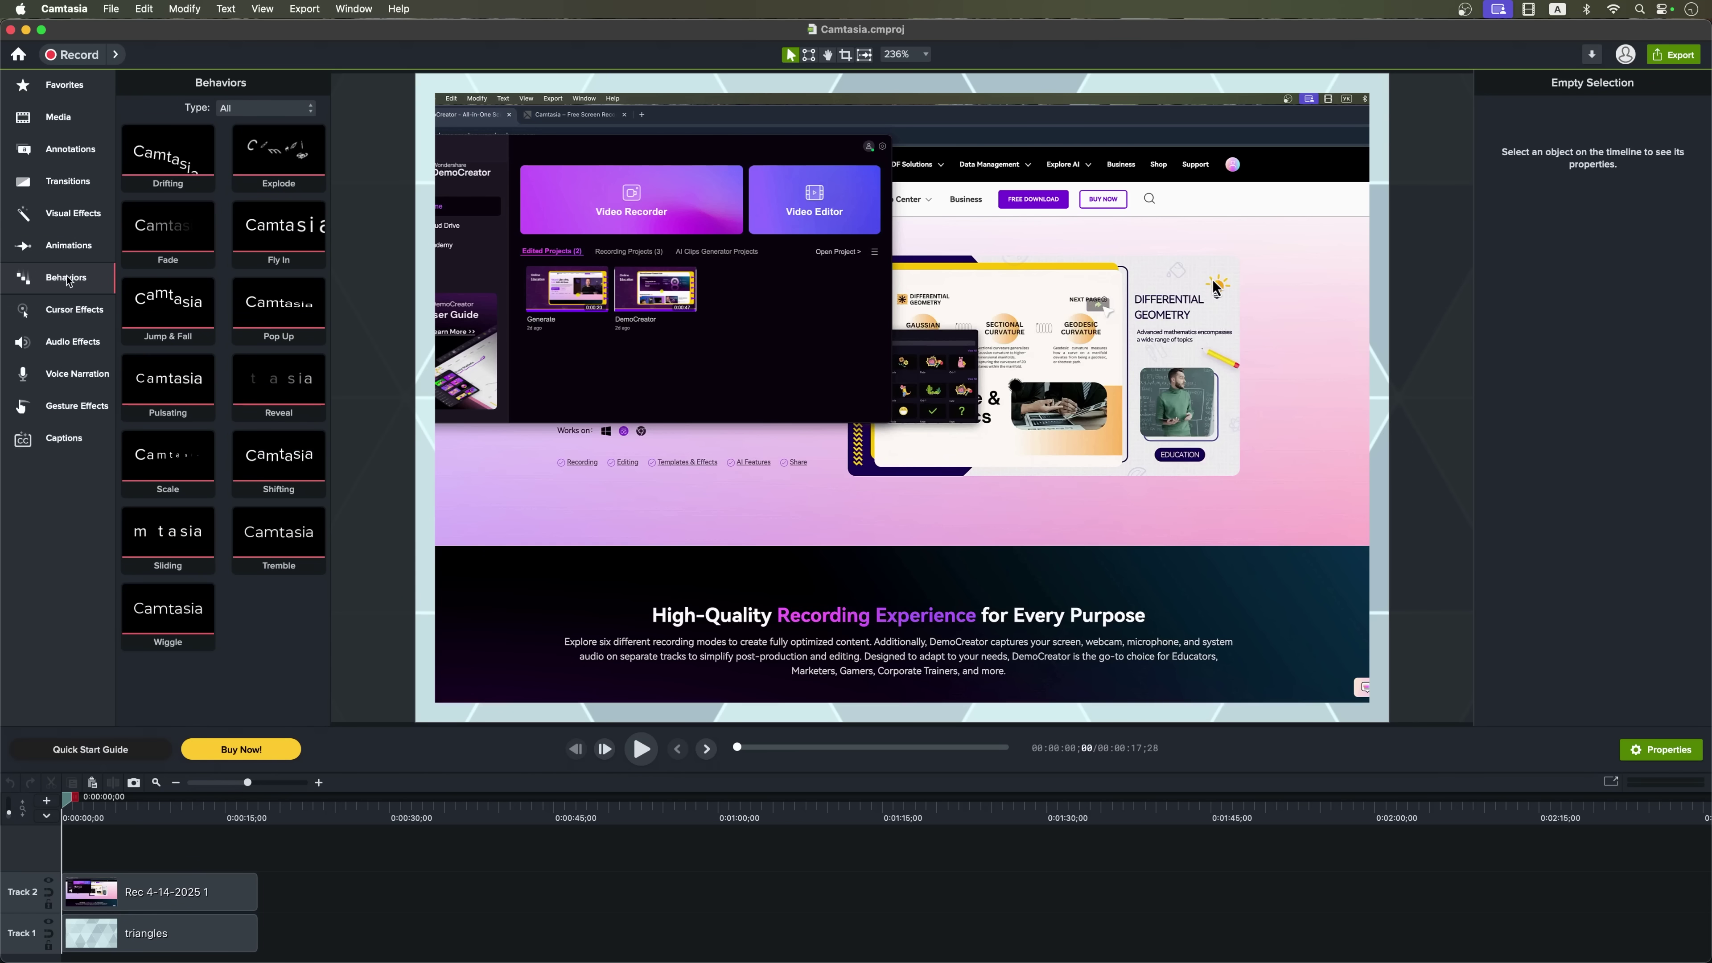
click(61, 312)
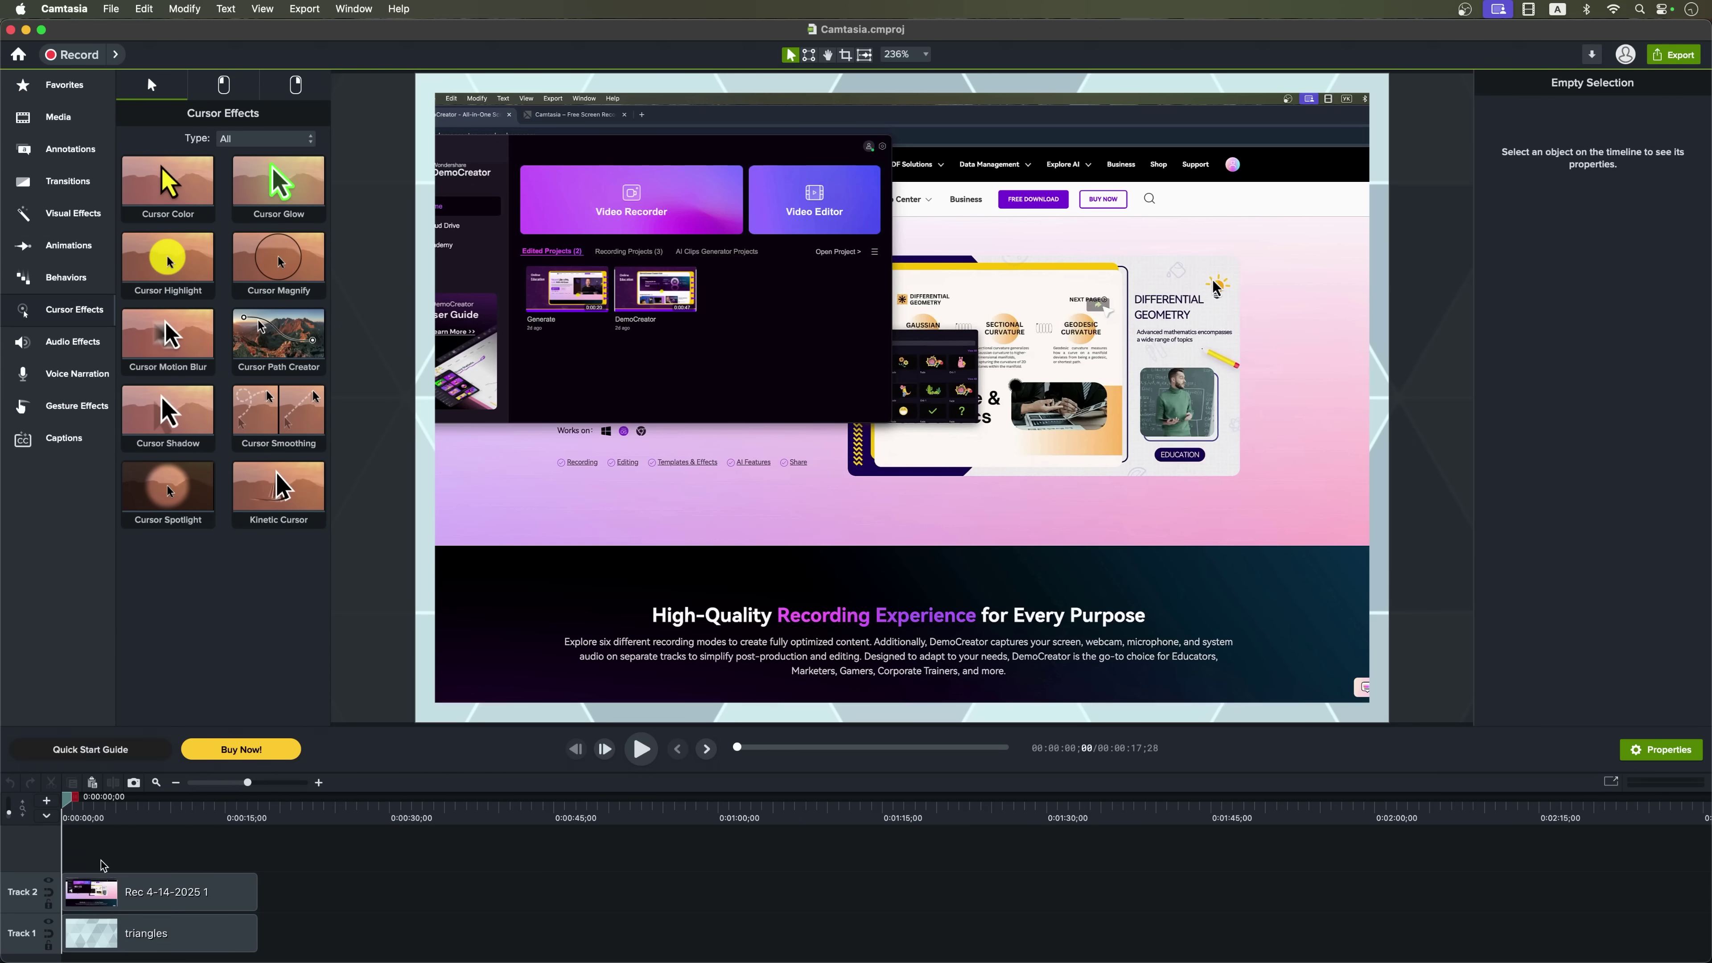
click(56, 349)
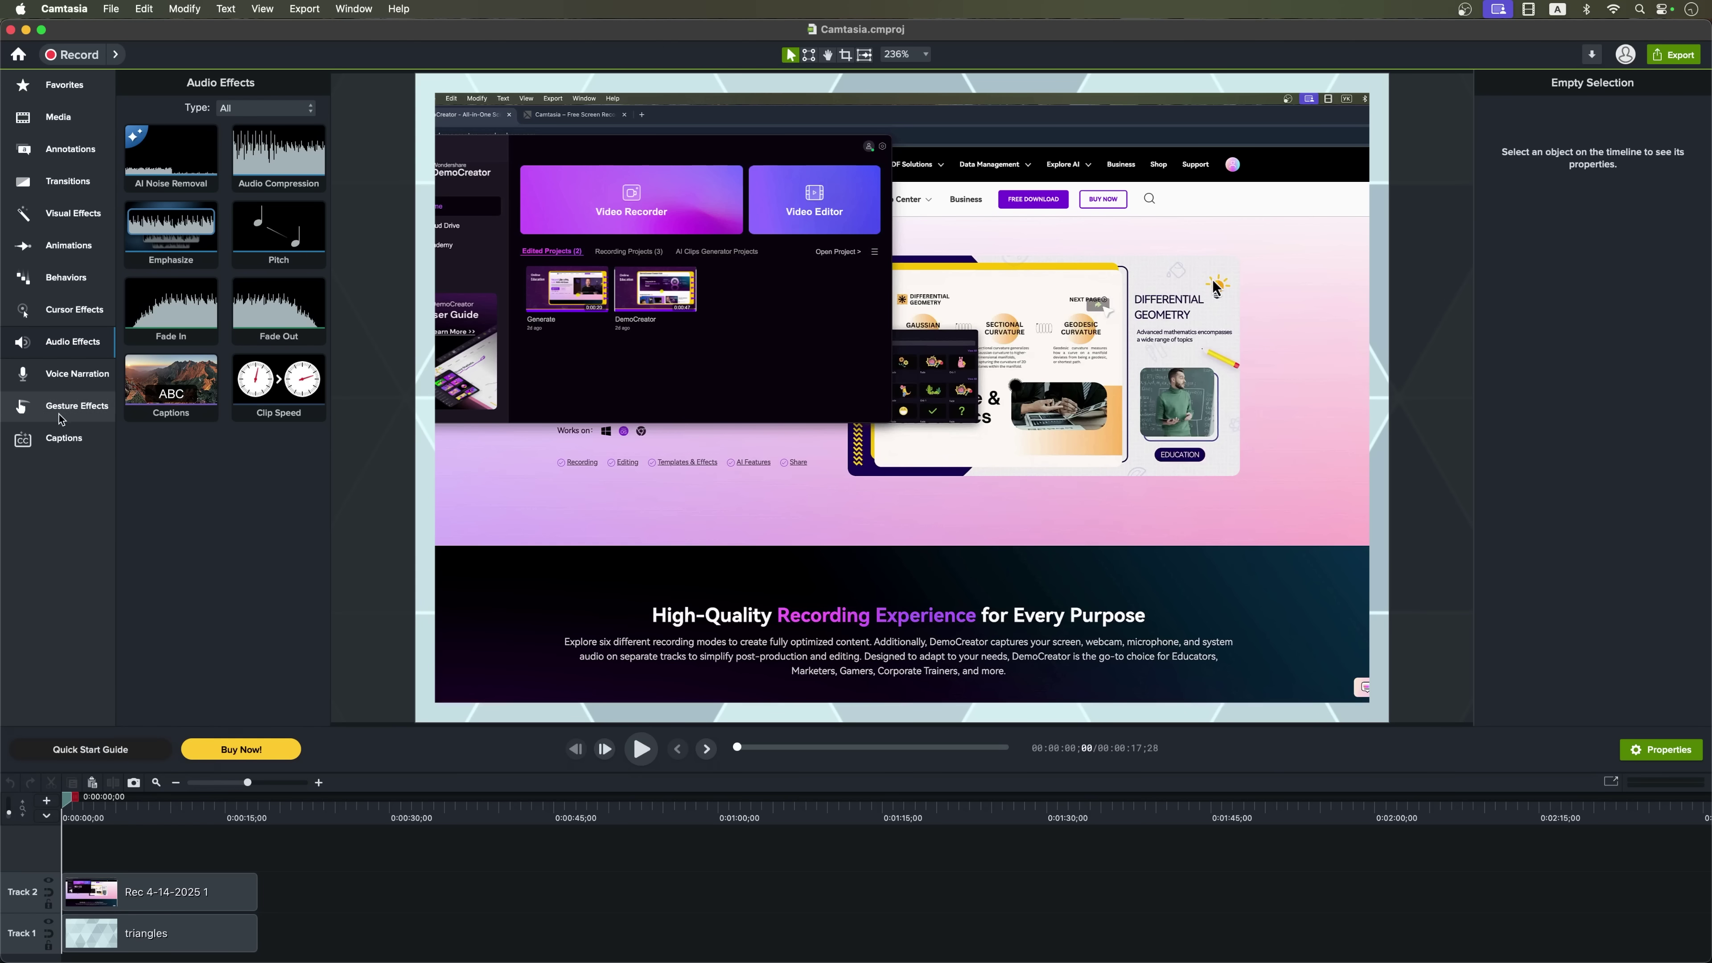
click(66, 383)
click(65, 406)
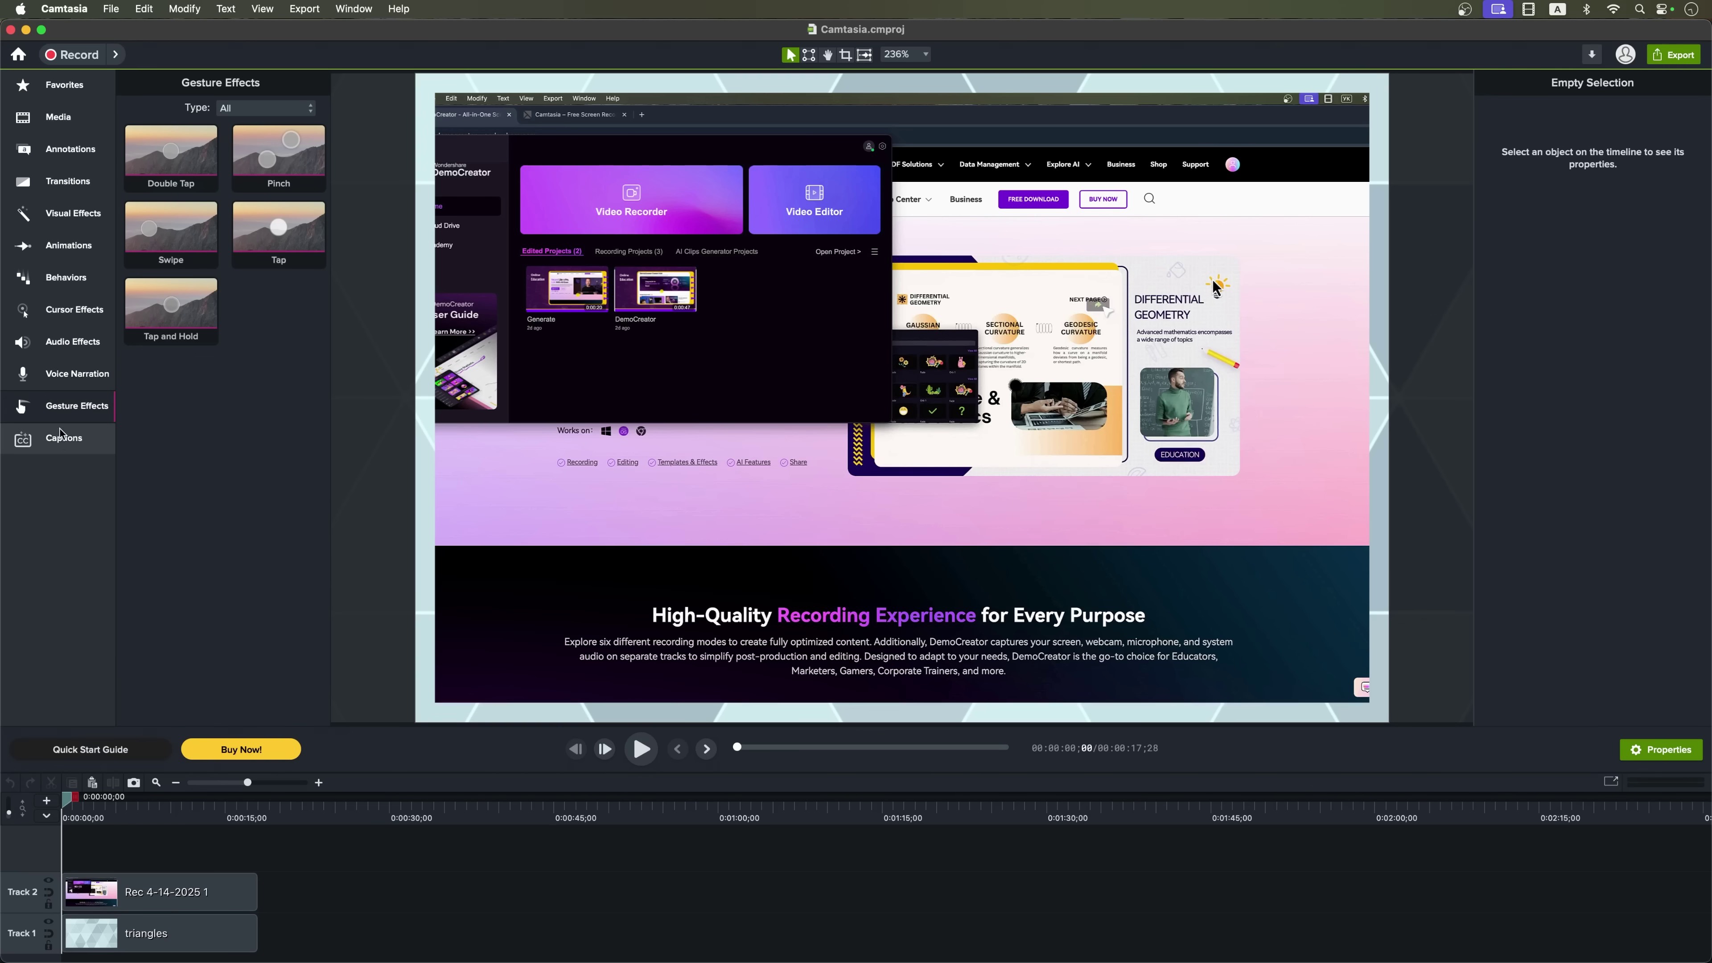
click(66, 451)
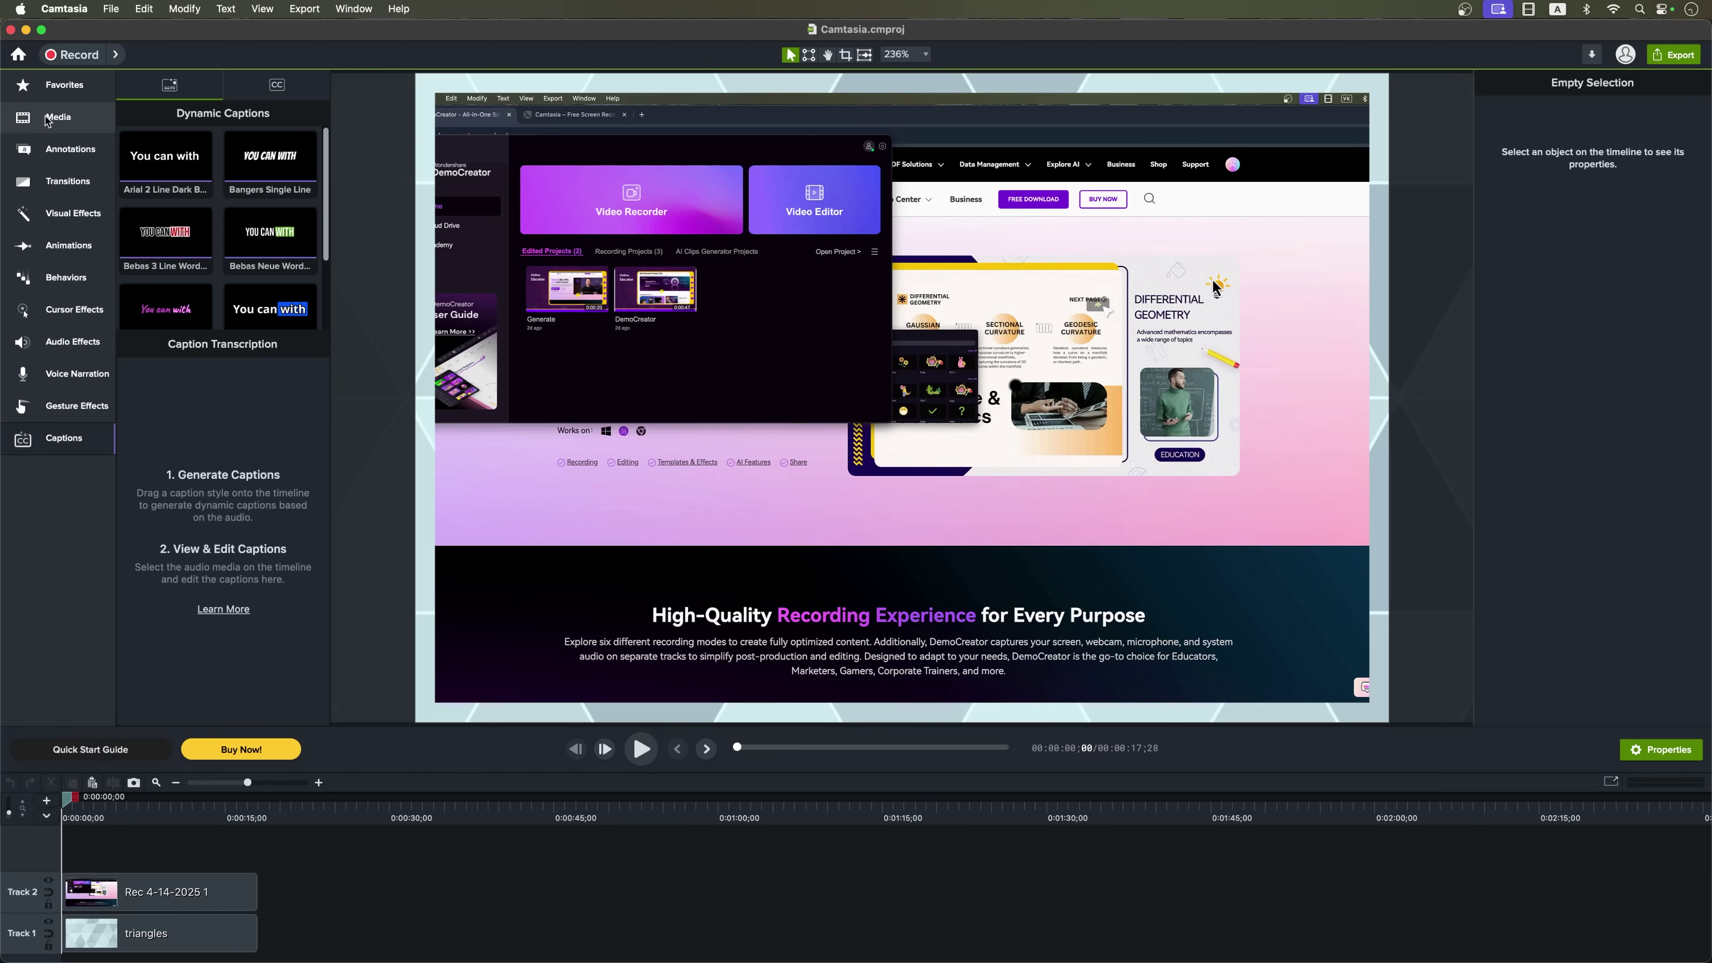
- Show Camtasia's empty Favorites, then highlight the Essentials $179.88 price and its recording and transcription features
click(64, 89)
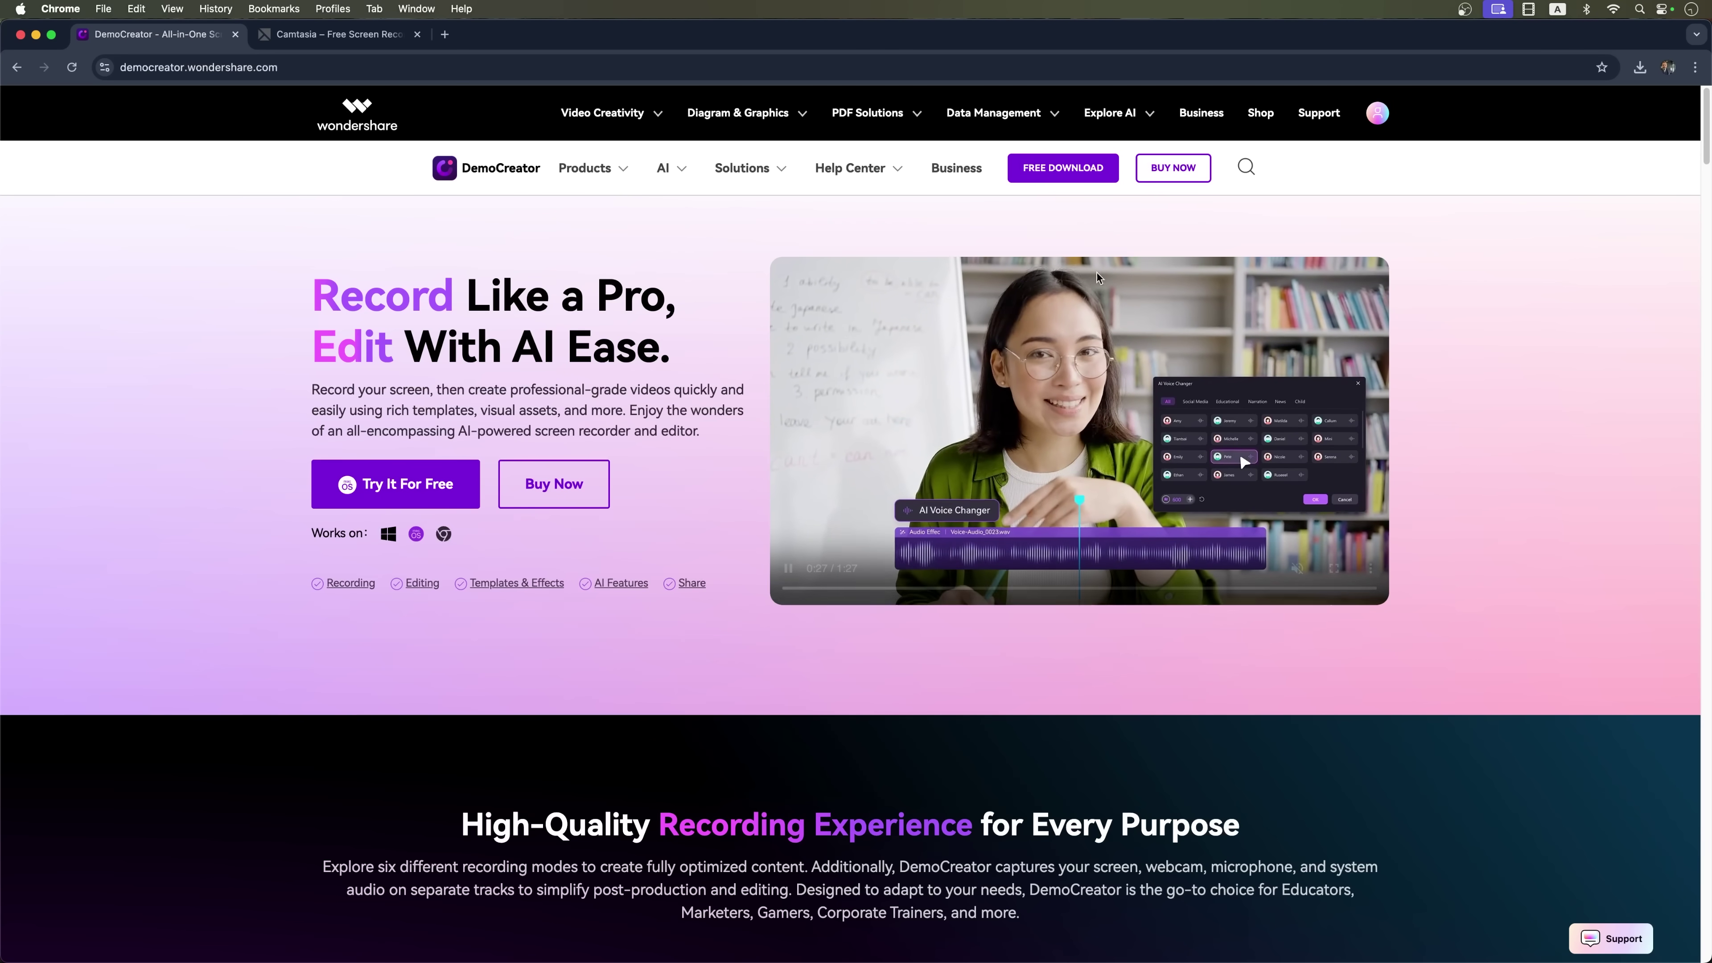
key(ctrl+Tab)
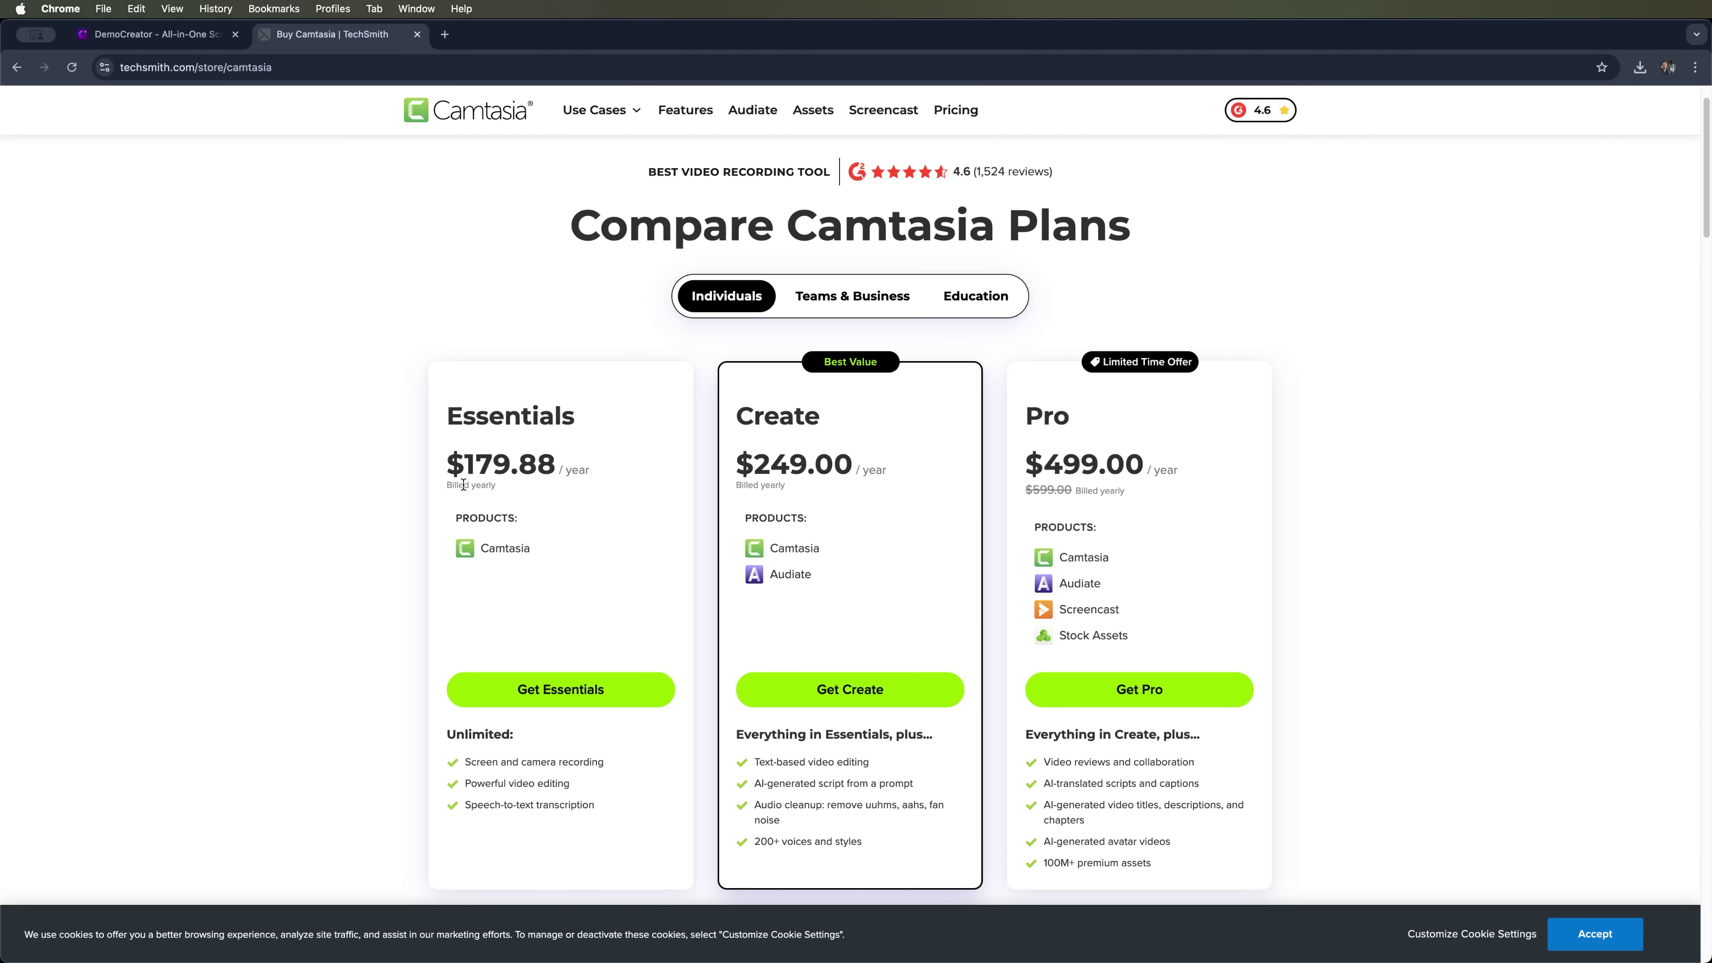
drag(447, 469, 547, 463)
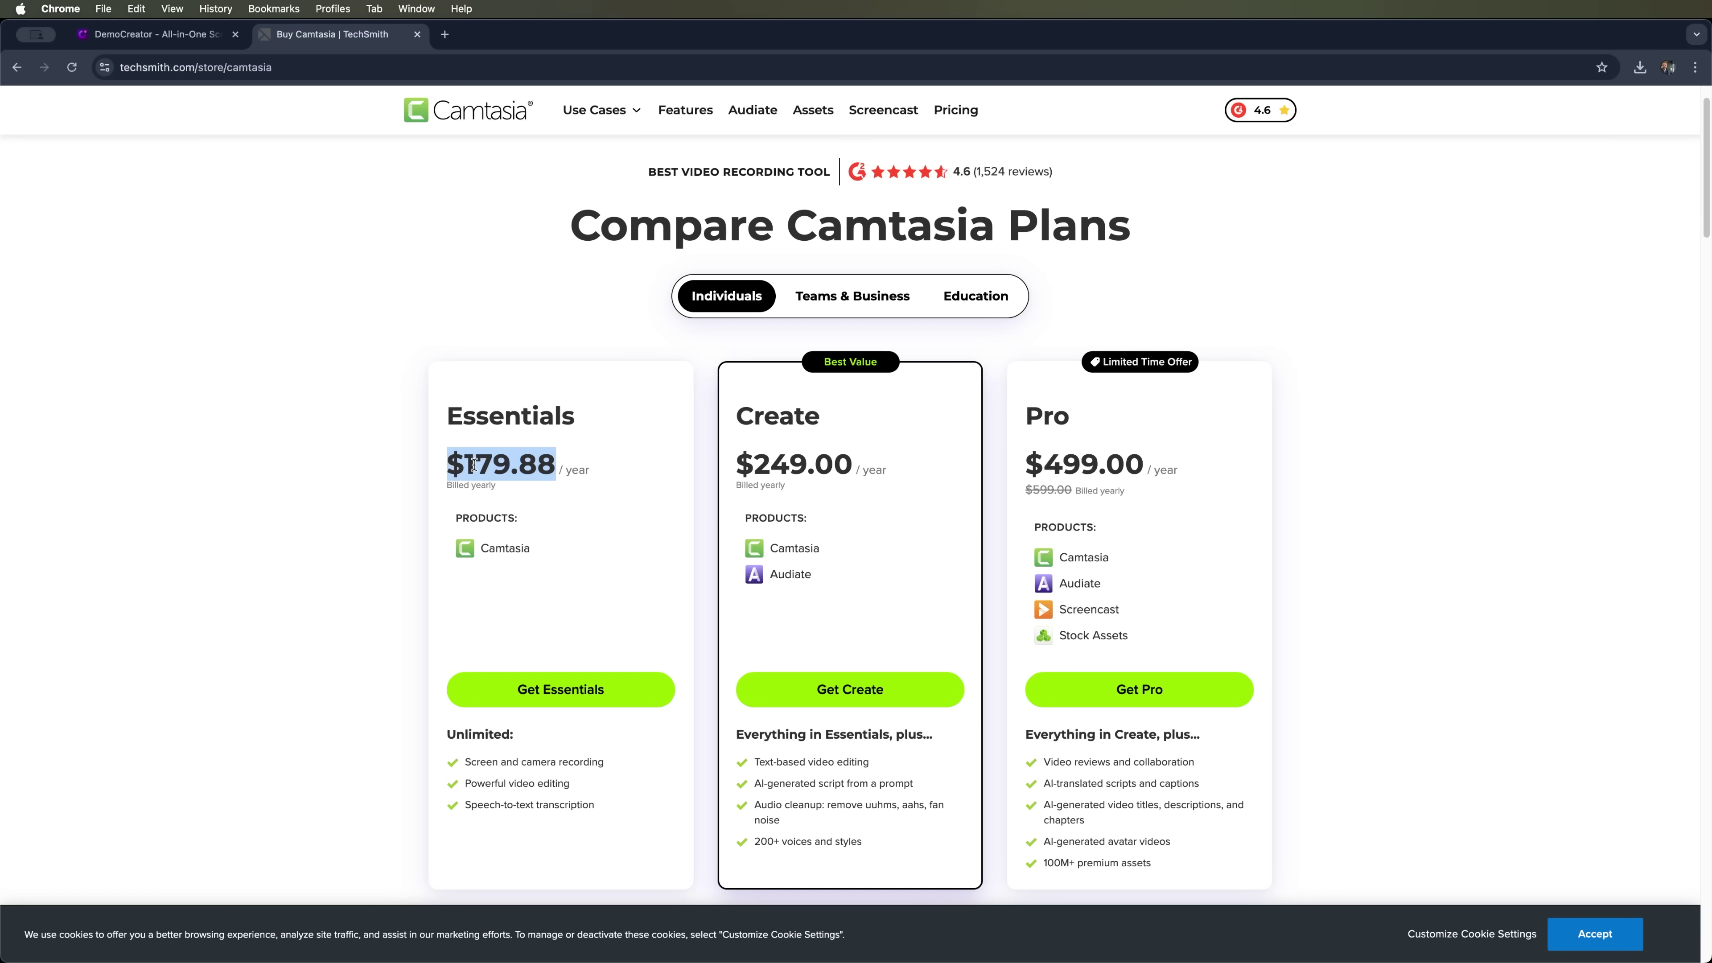
click(528, 474)
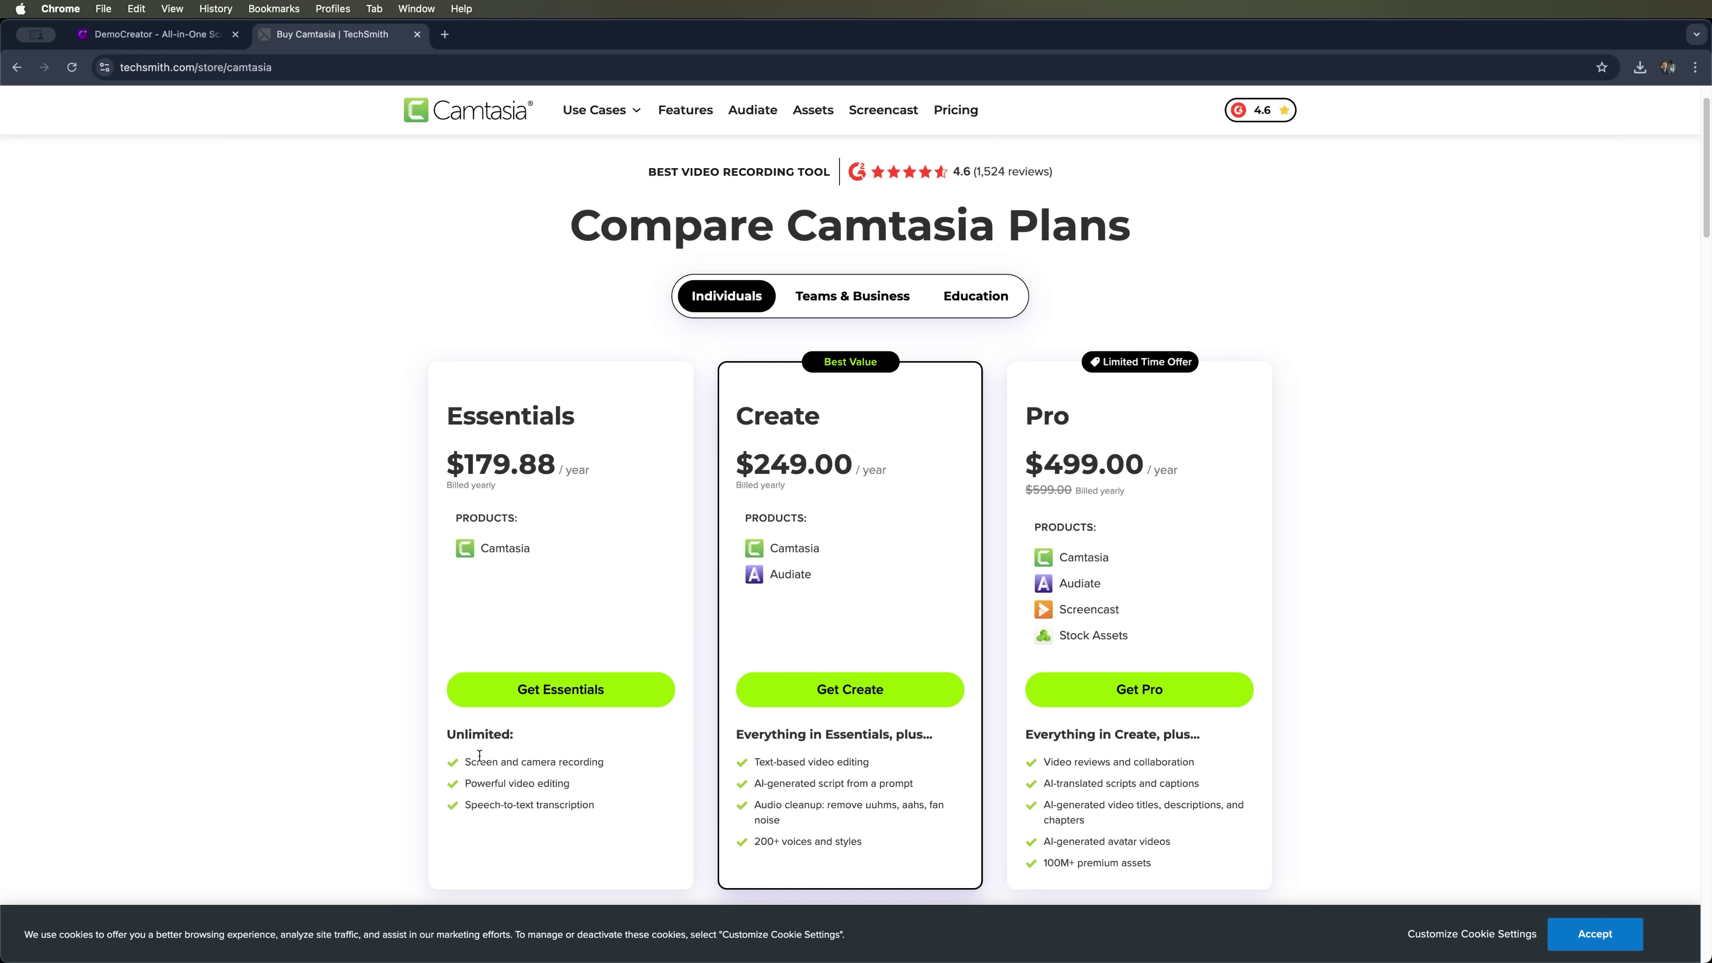
drag(473, 758, 611, 769)
drag(504, 804, 672, 818)
- Highlight the Create plan's $249.00/year price and its AI script, audio cleanup and 200+ voices features
drag(738, 464, 895, 472)
click(893, 463)
drag(751, 785, 923, 787)
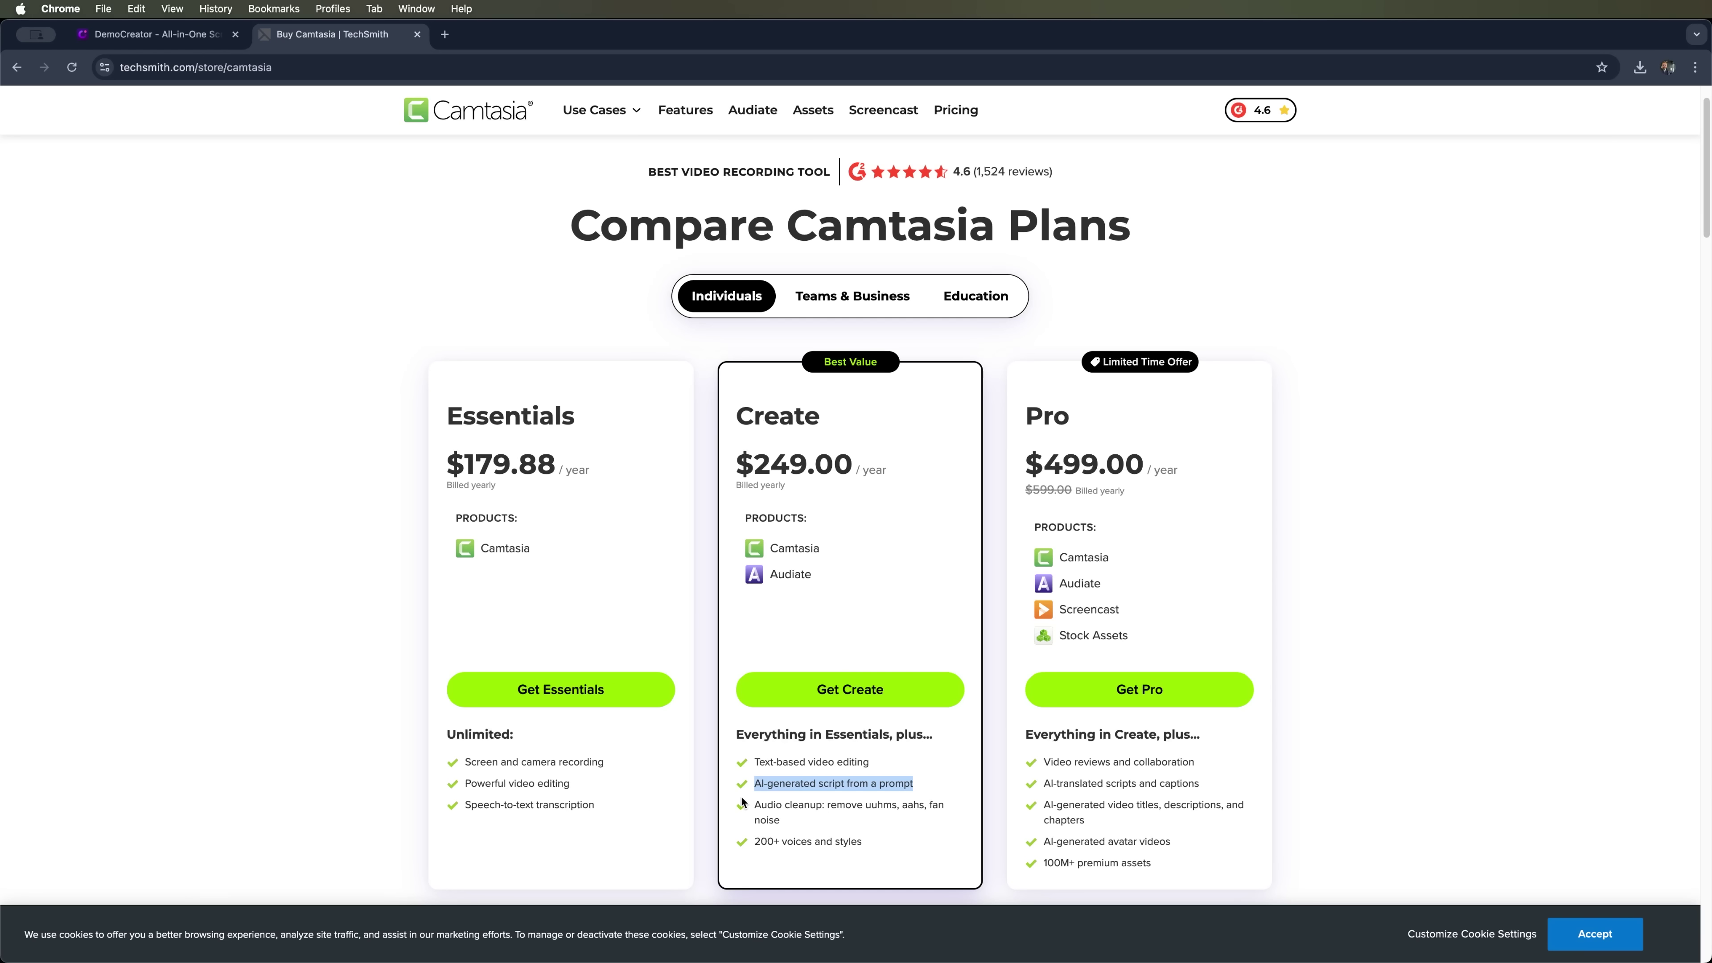
drag(755, 799, 936, 851)
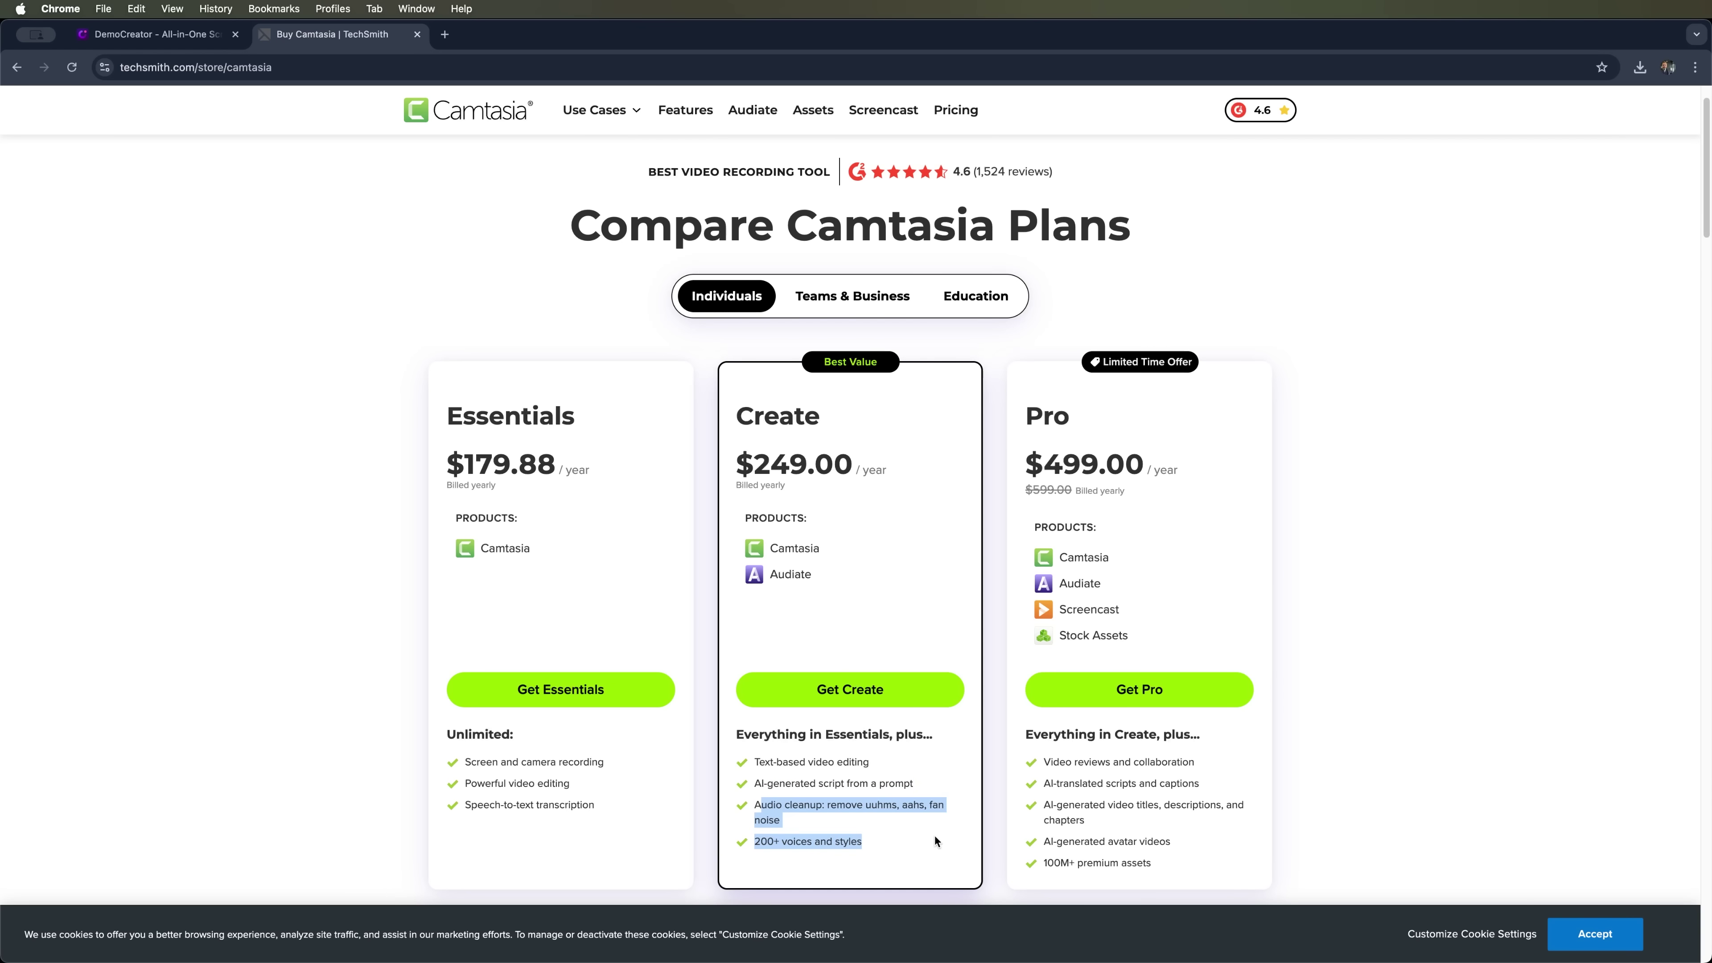
click(935, 836)
- Highlight the Pro plan's collaboration, AI translation, titles, avatars and assets features and its $499.00 price
double_click(1036, 419)
click(1039, 424)
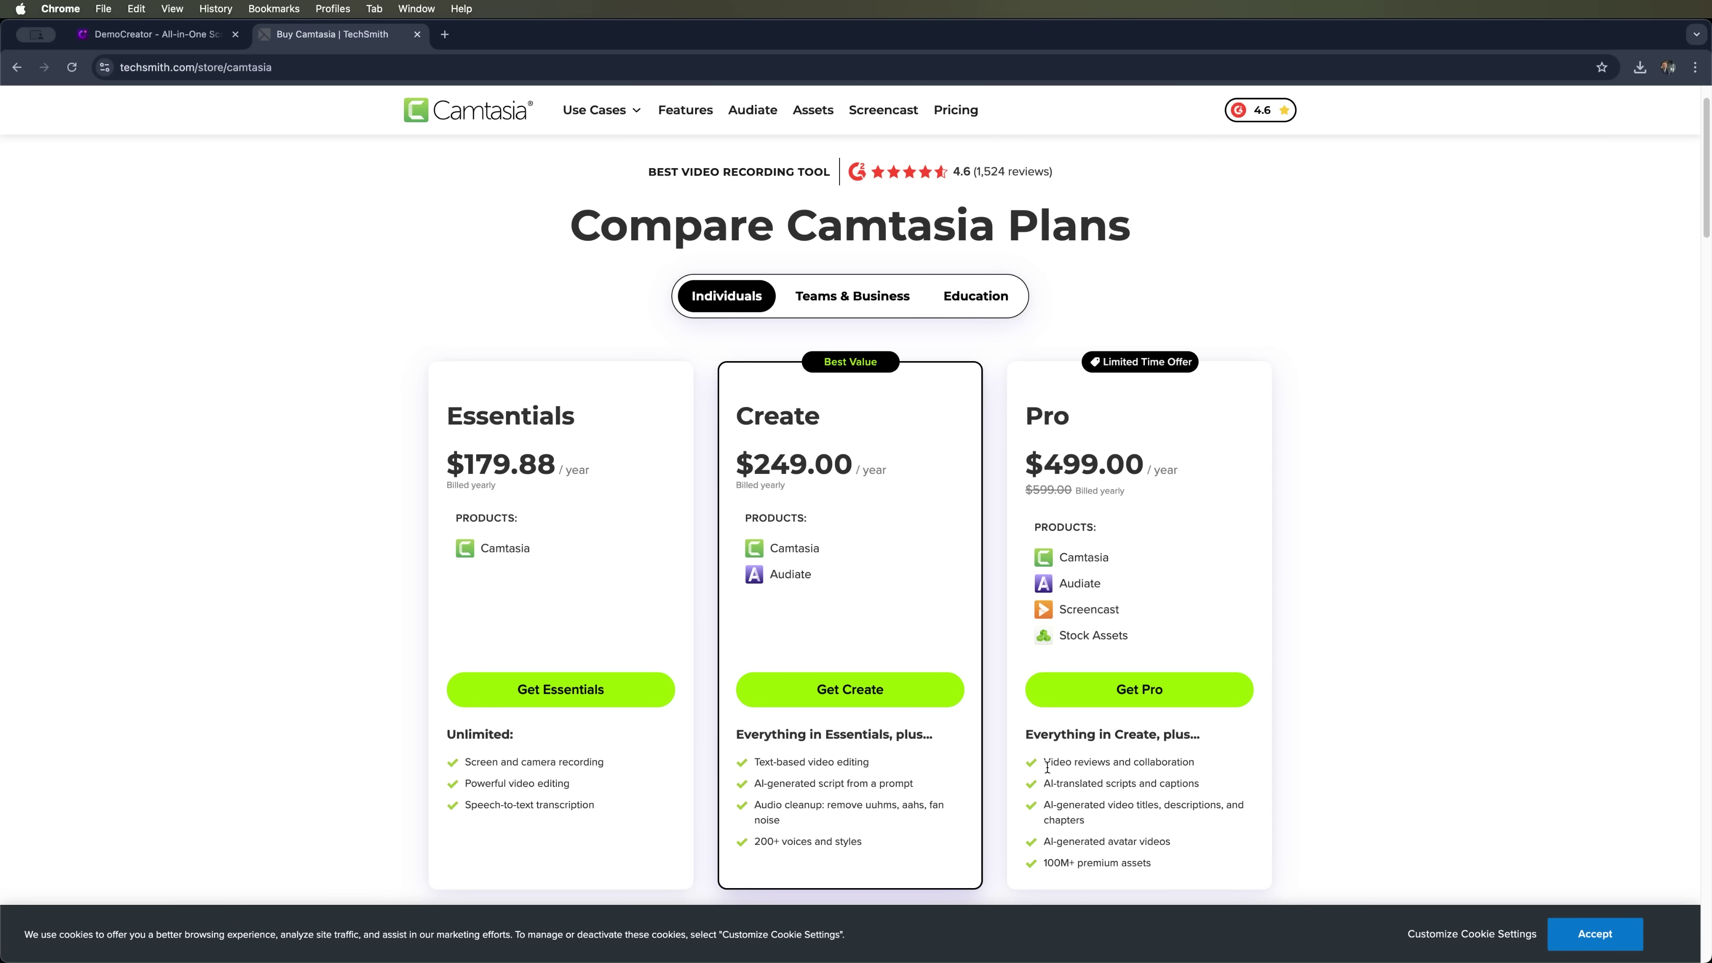
drag(1045, 763, 1246, 774)
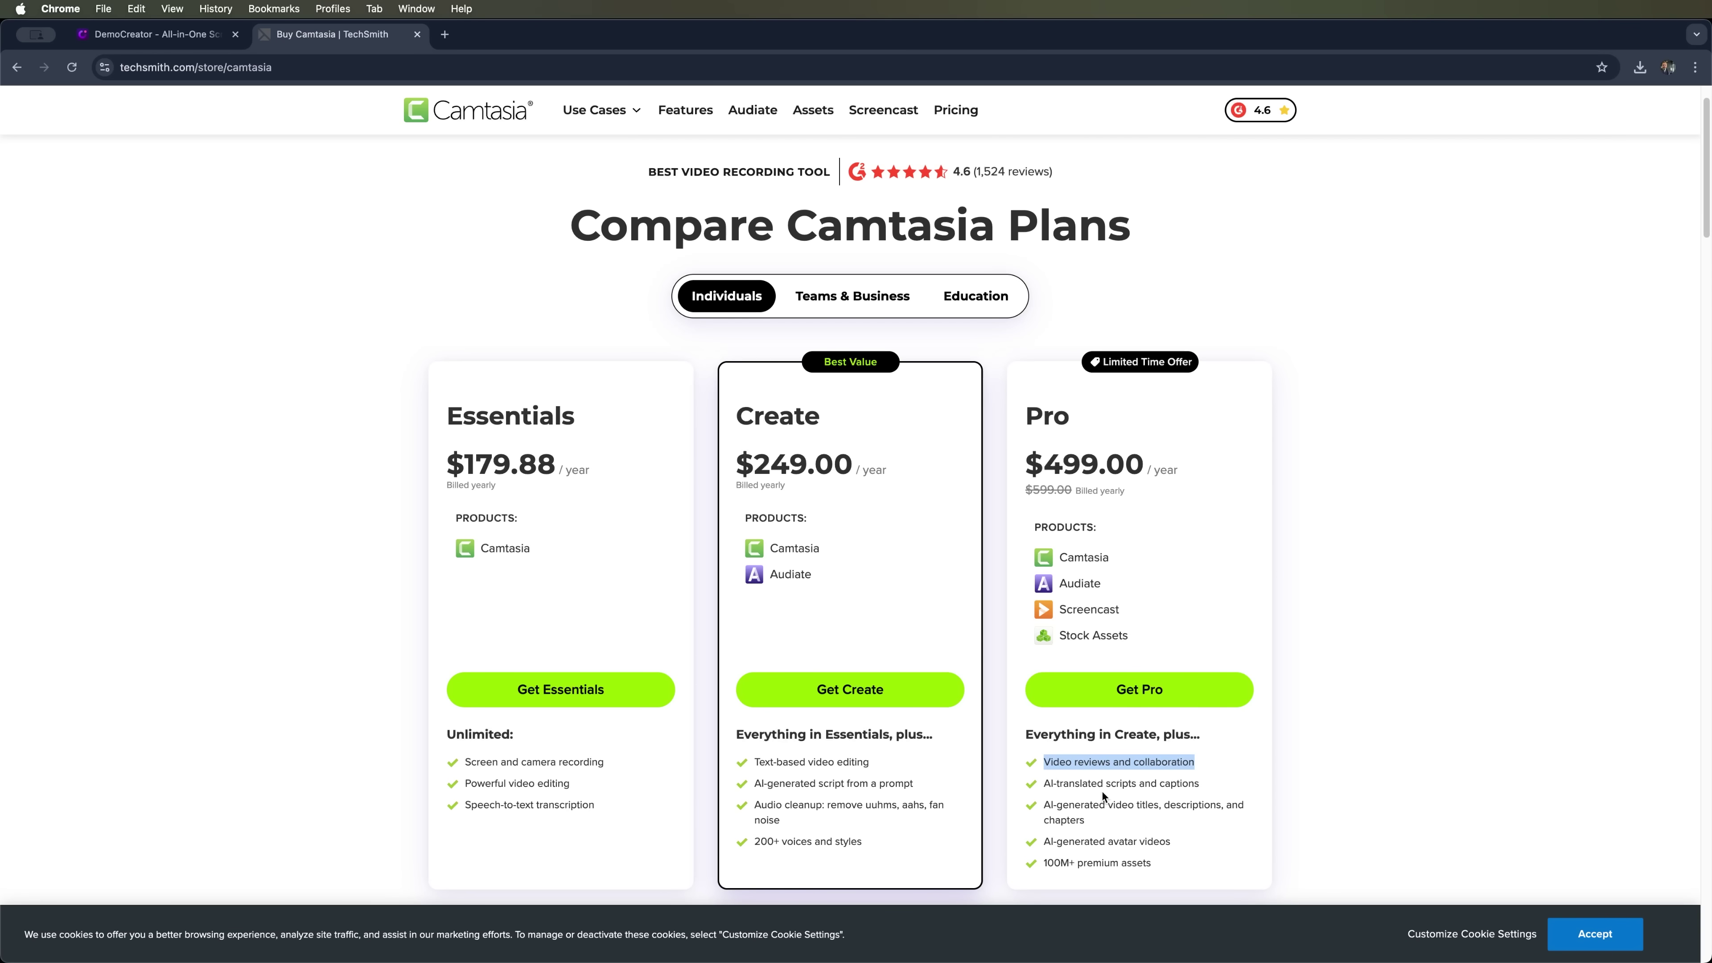
drag(1044, 784, 1234, 788)
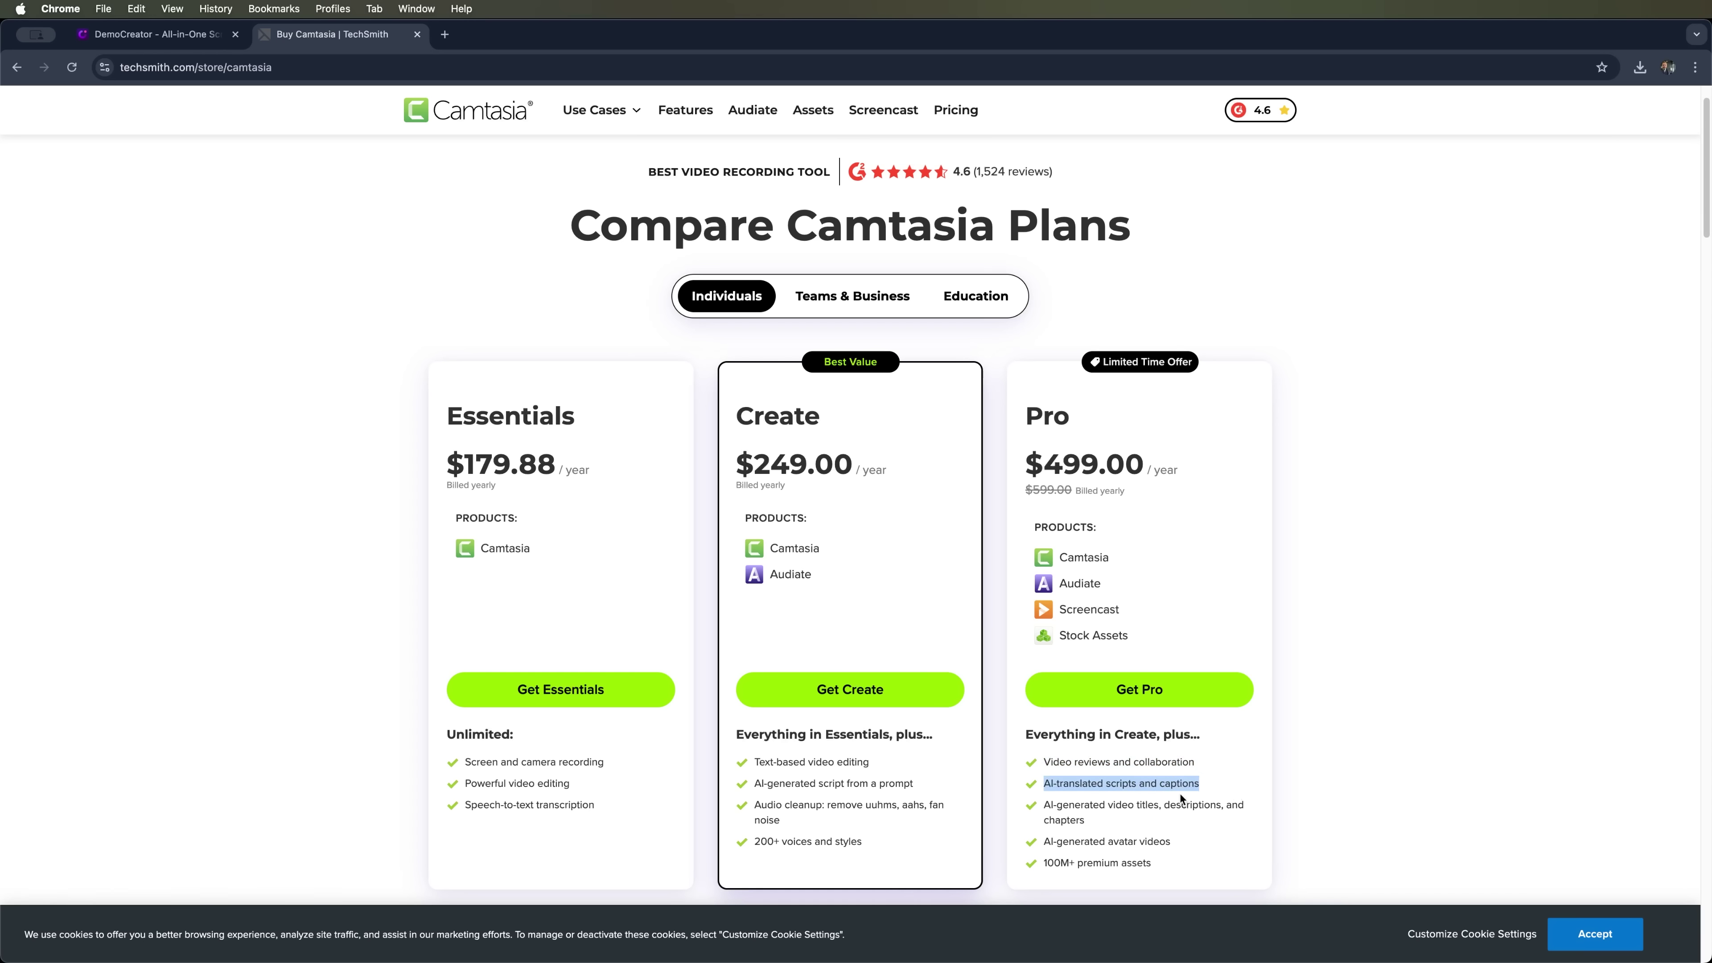
drag(1042, 806, 1147, 802)
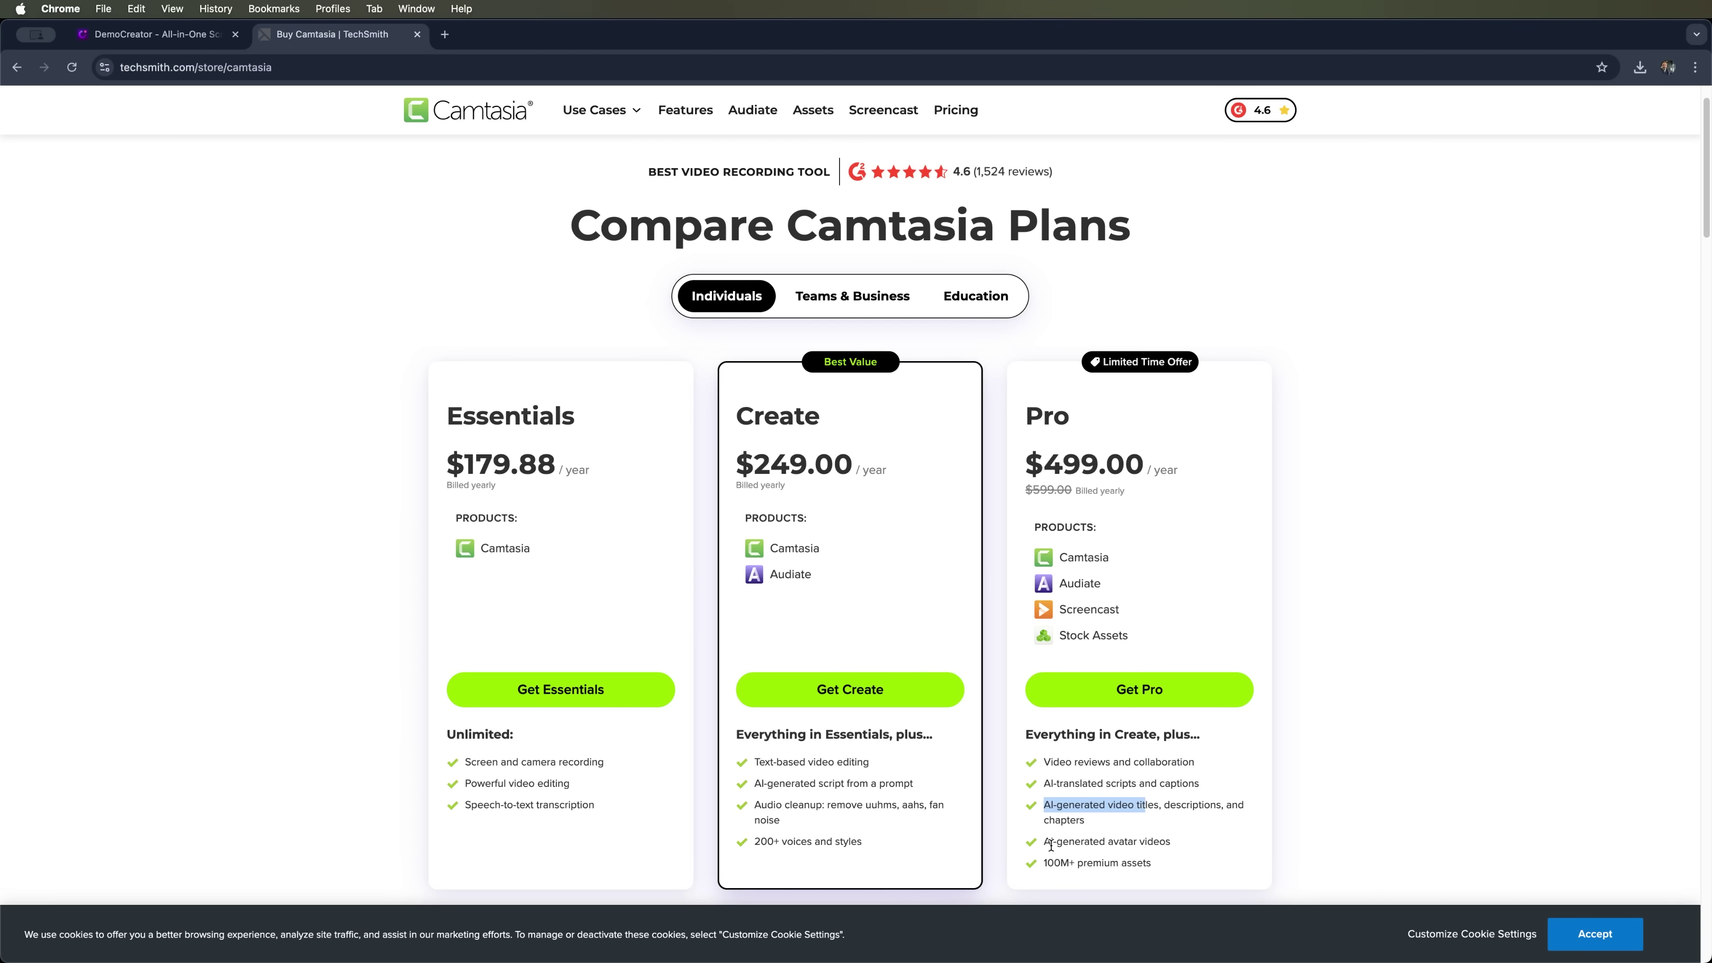
mouse_move(1045, 844)
mouse_down()
mouse_move(1176, 841)
mouse_move(1040, 863)
mouse_up()
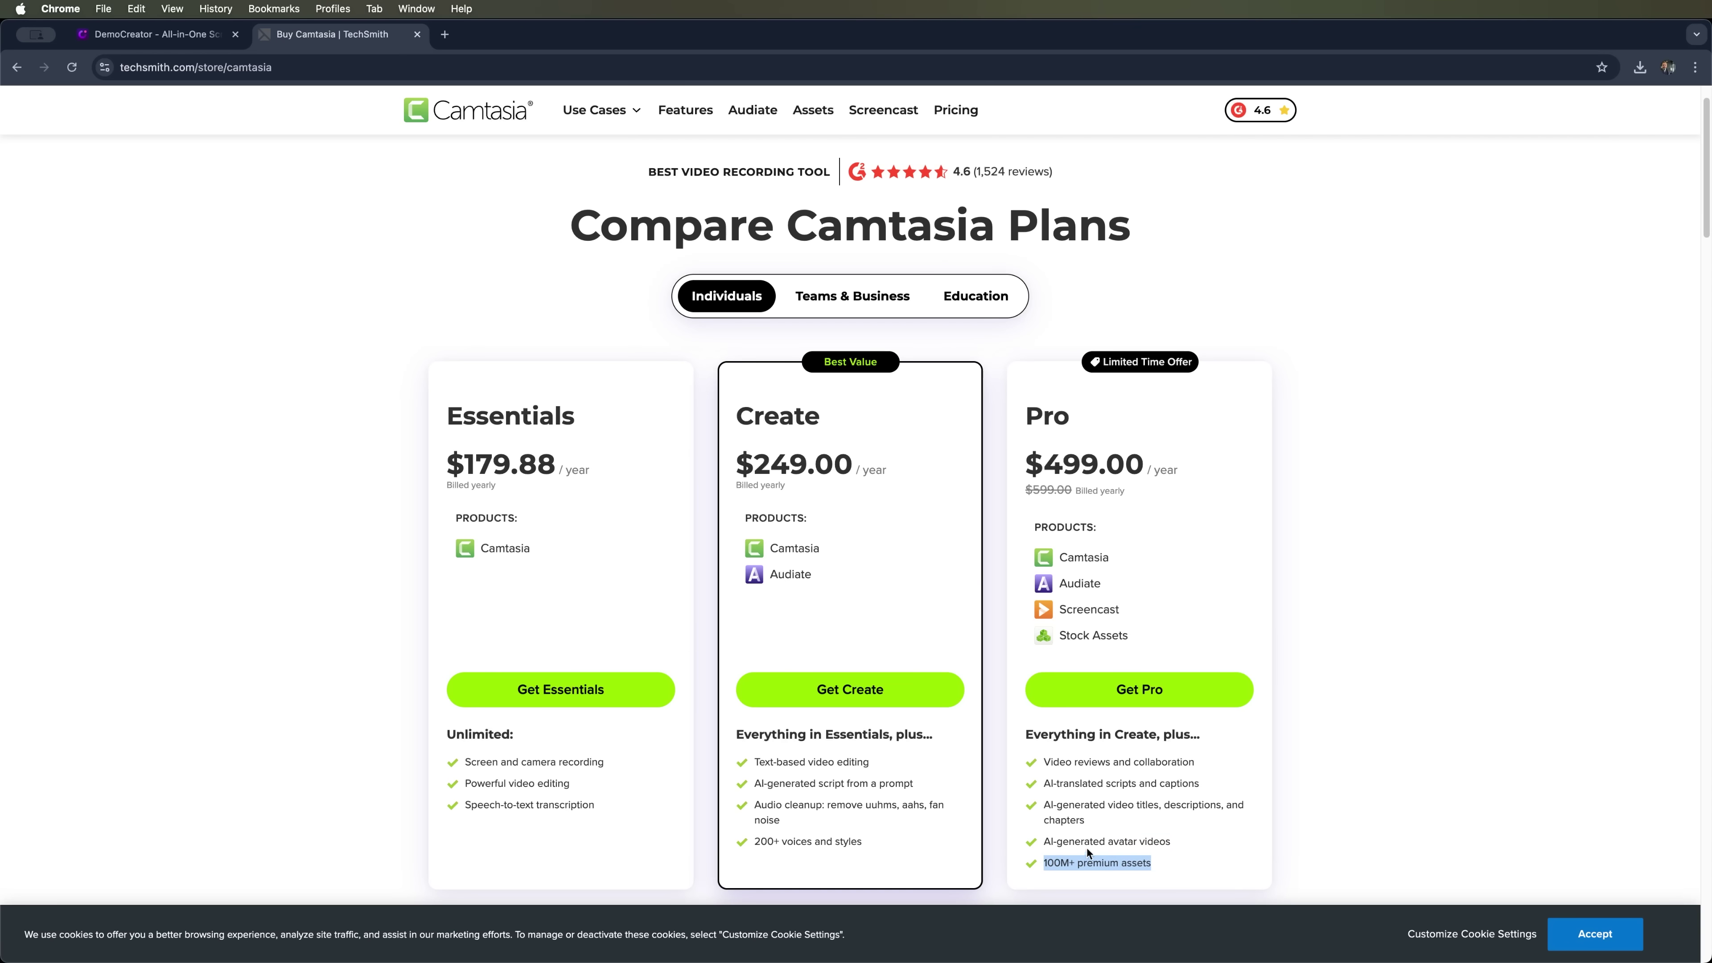
click(1061, 856)
drag(1048, 465, 1126, 459)
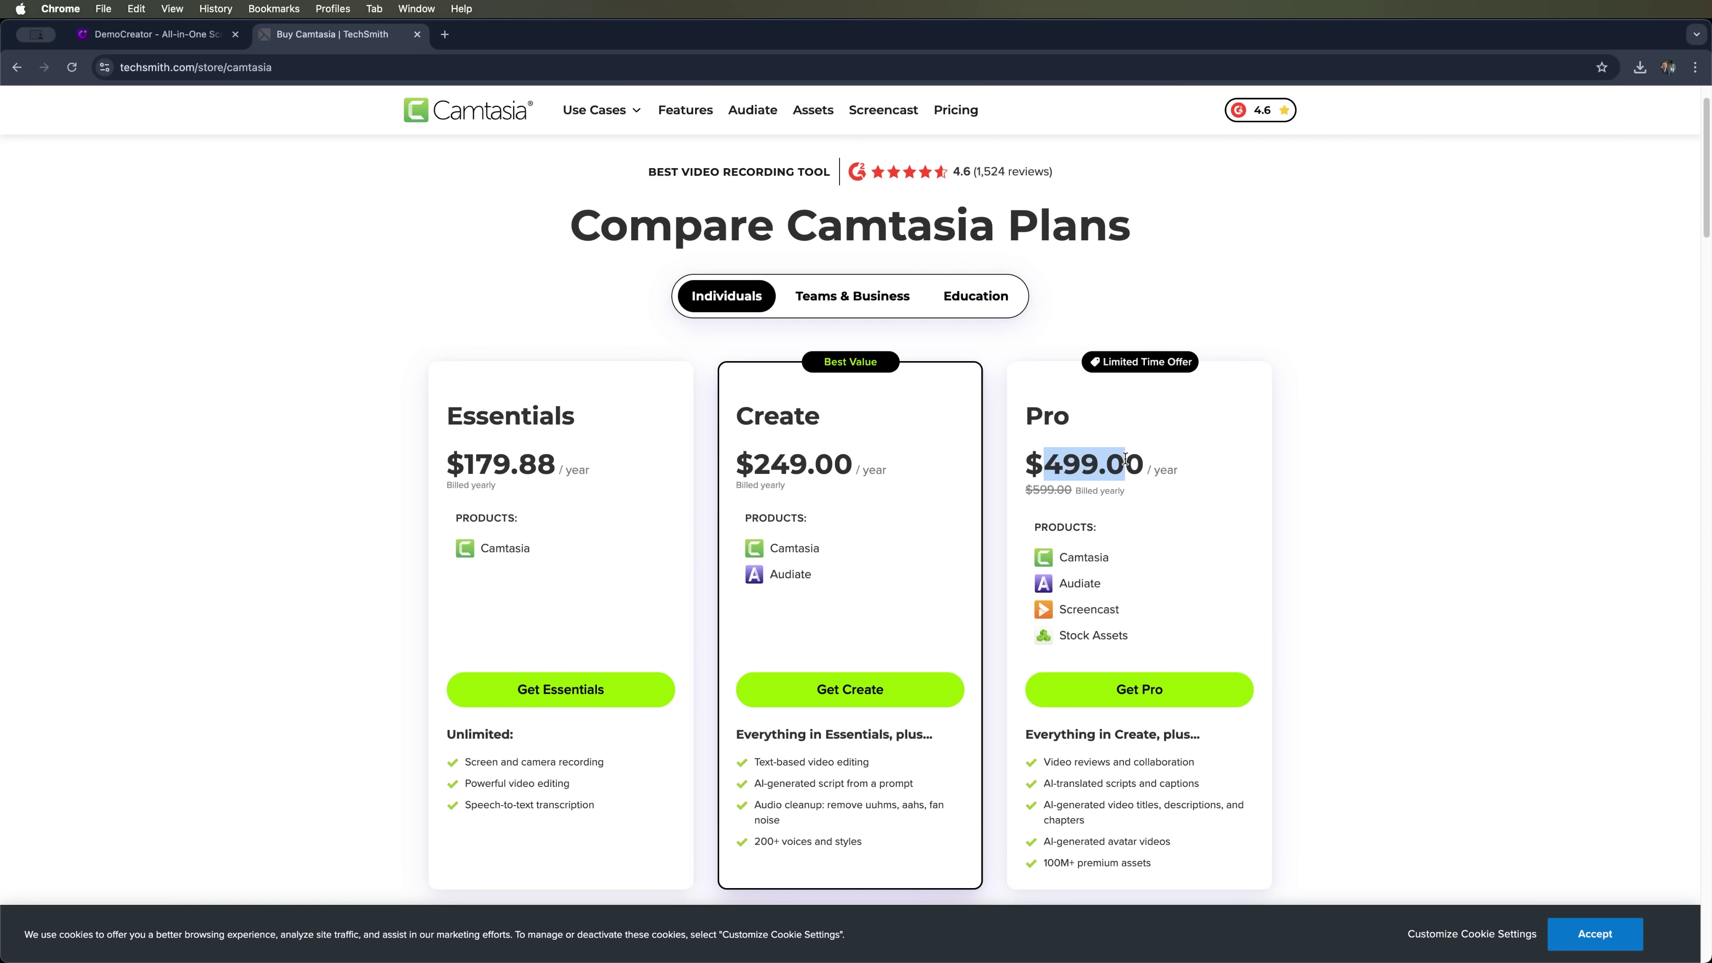
- Compare Teams & Business prices ($179.88, $198.00/year) with Education prices ($179.88, $162.36/year)
click(868, 305)
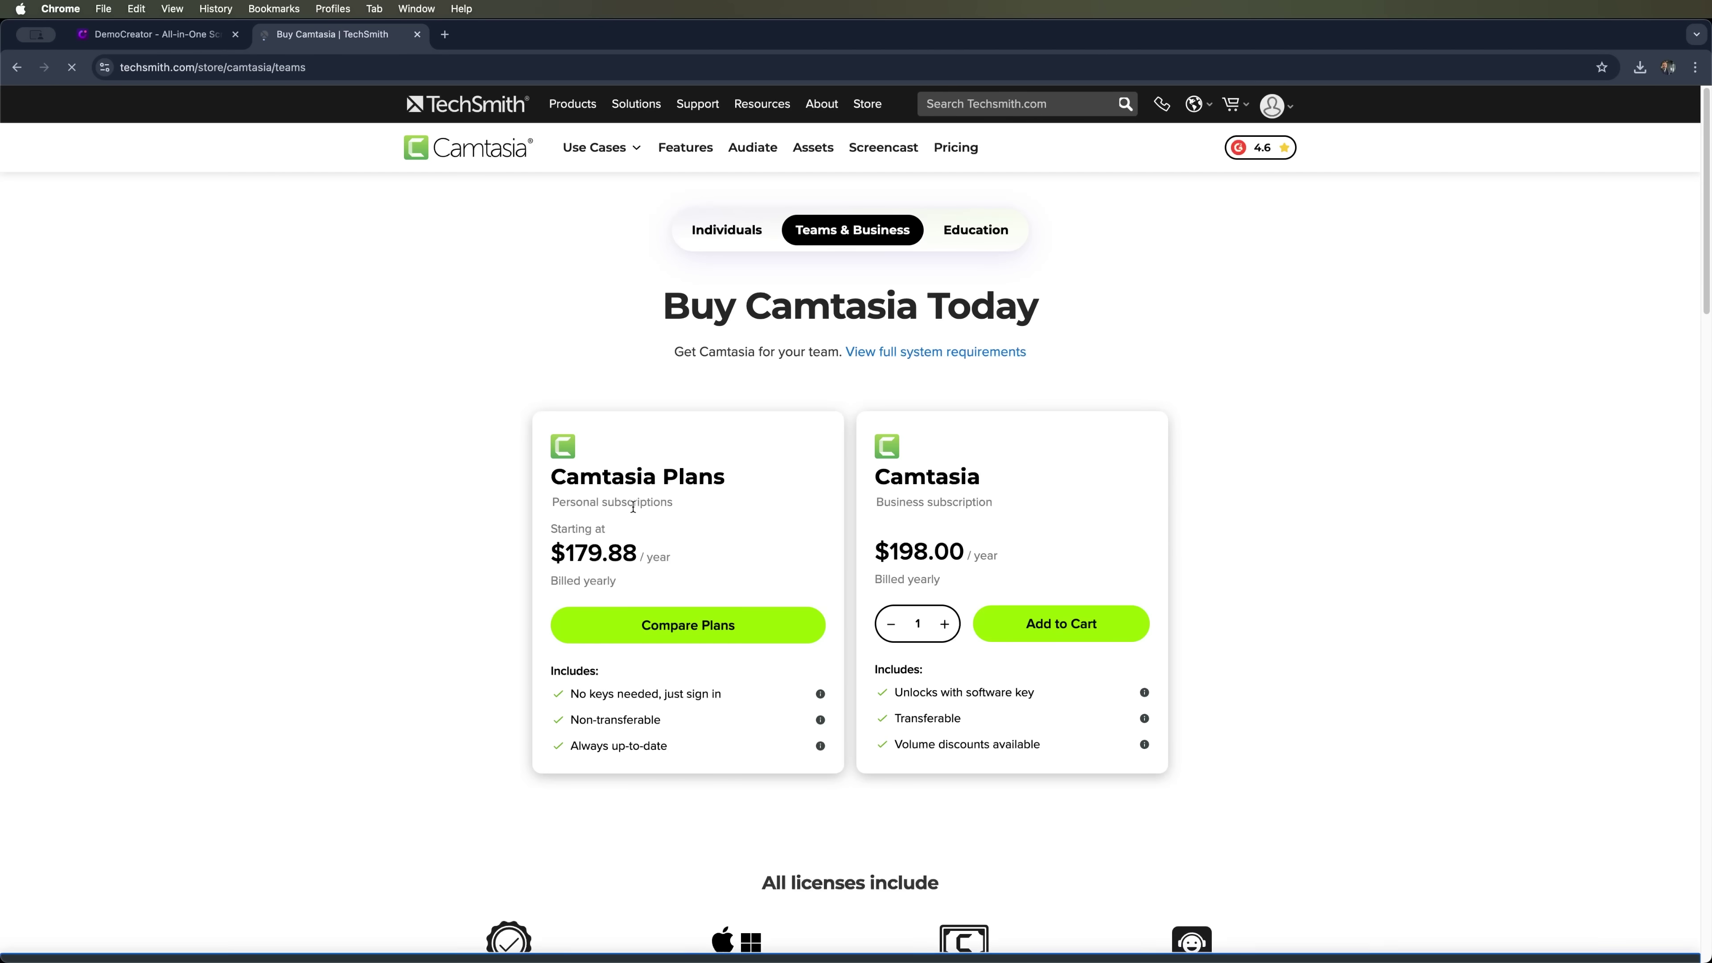
drag(592, 575, 682, 575)
drag(880, 575, 1018, 581)
click(984, 355)
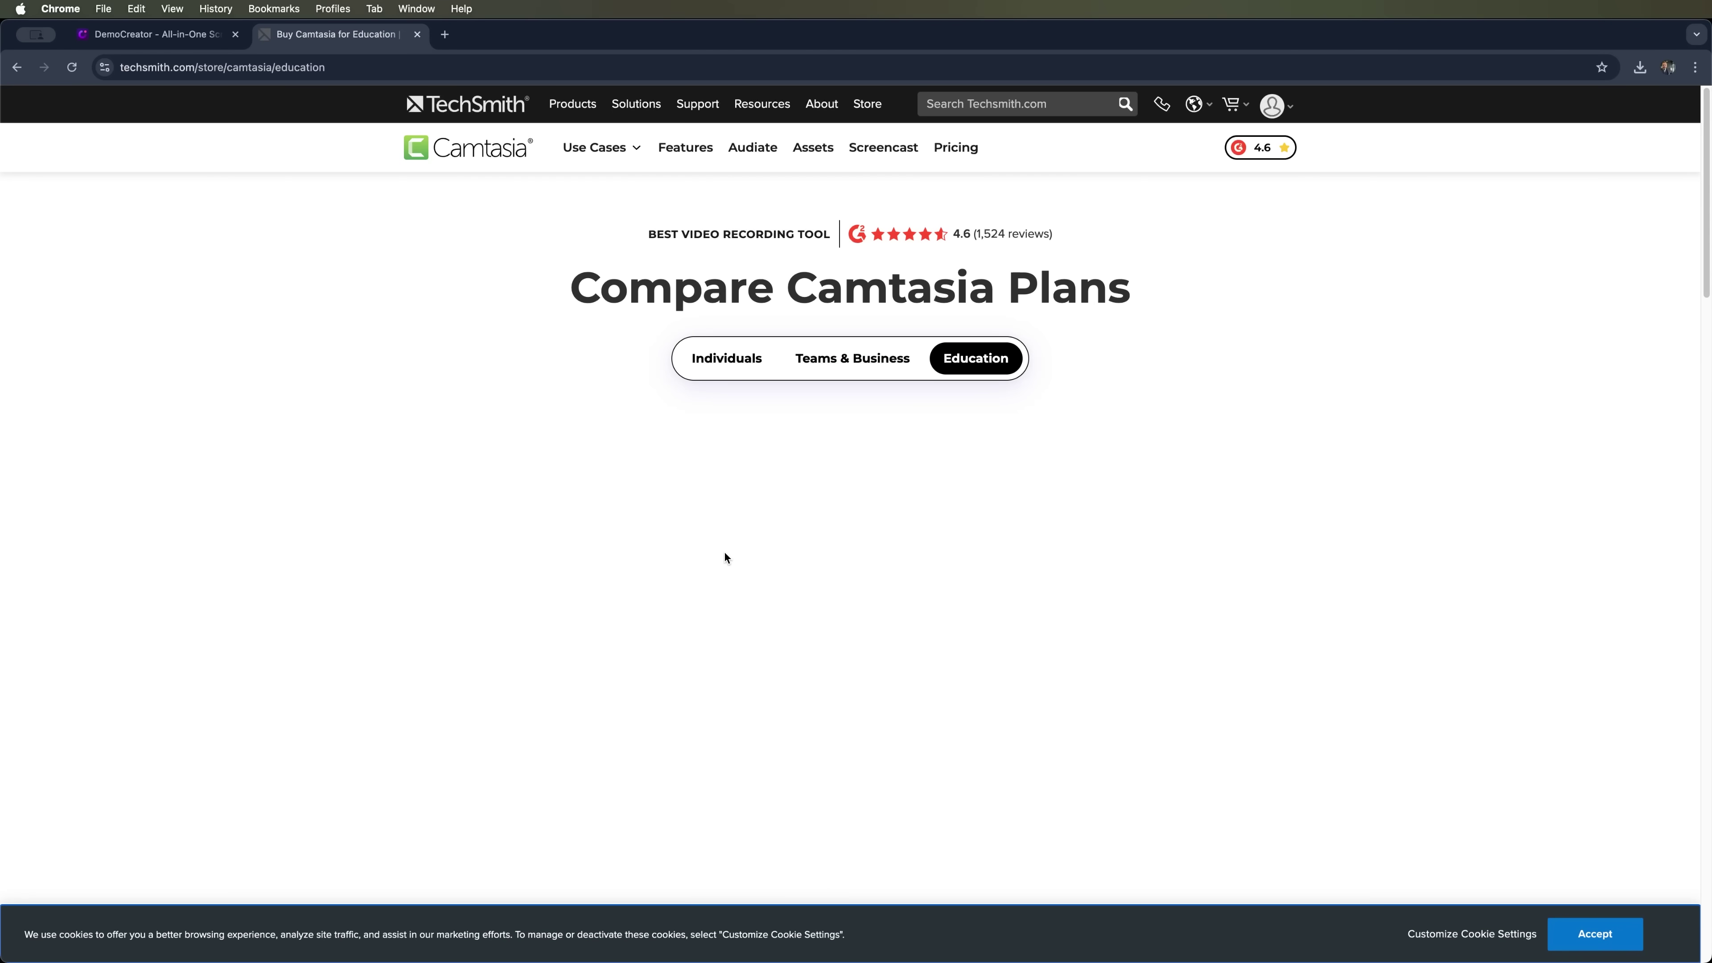
drag(588, 575, 701, 576)
drag(875, 574, 1014, 588)
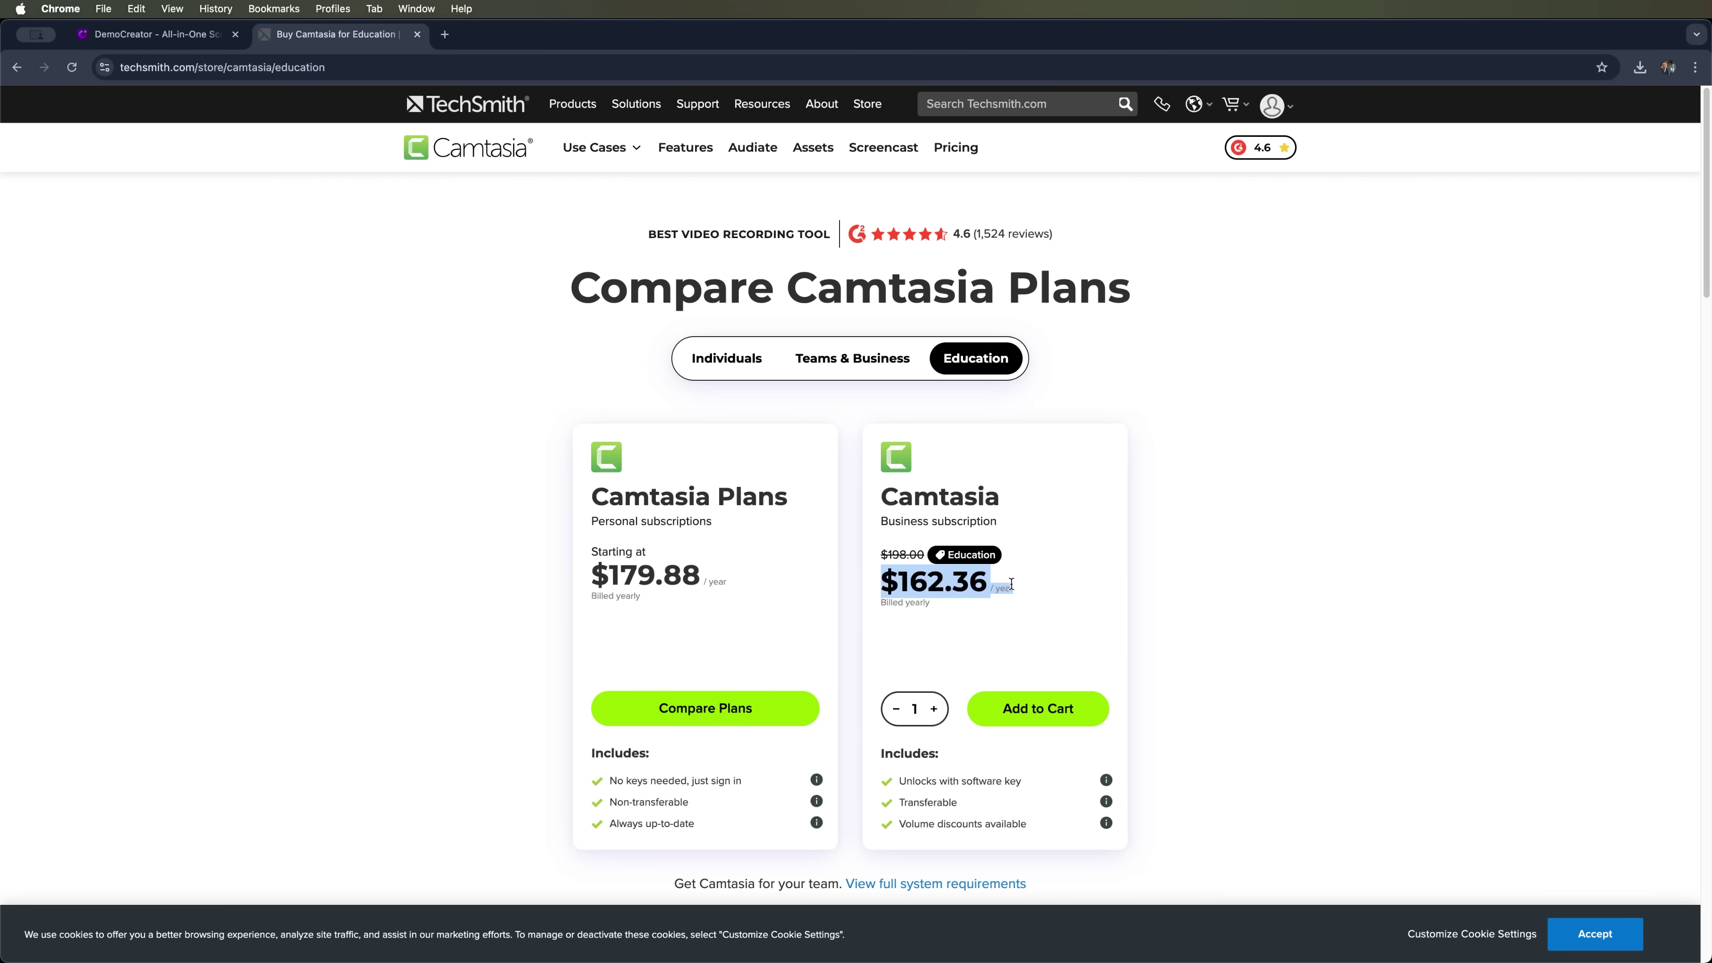
- Open DemoCreator's purchase plans and highlight the yearly and perpetual plans' 10+ AI Tools lines
click(202, 35)
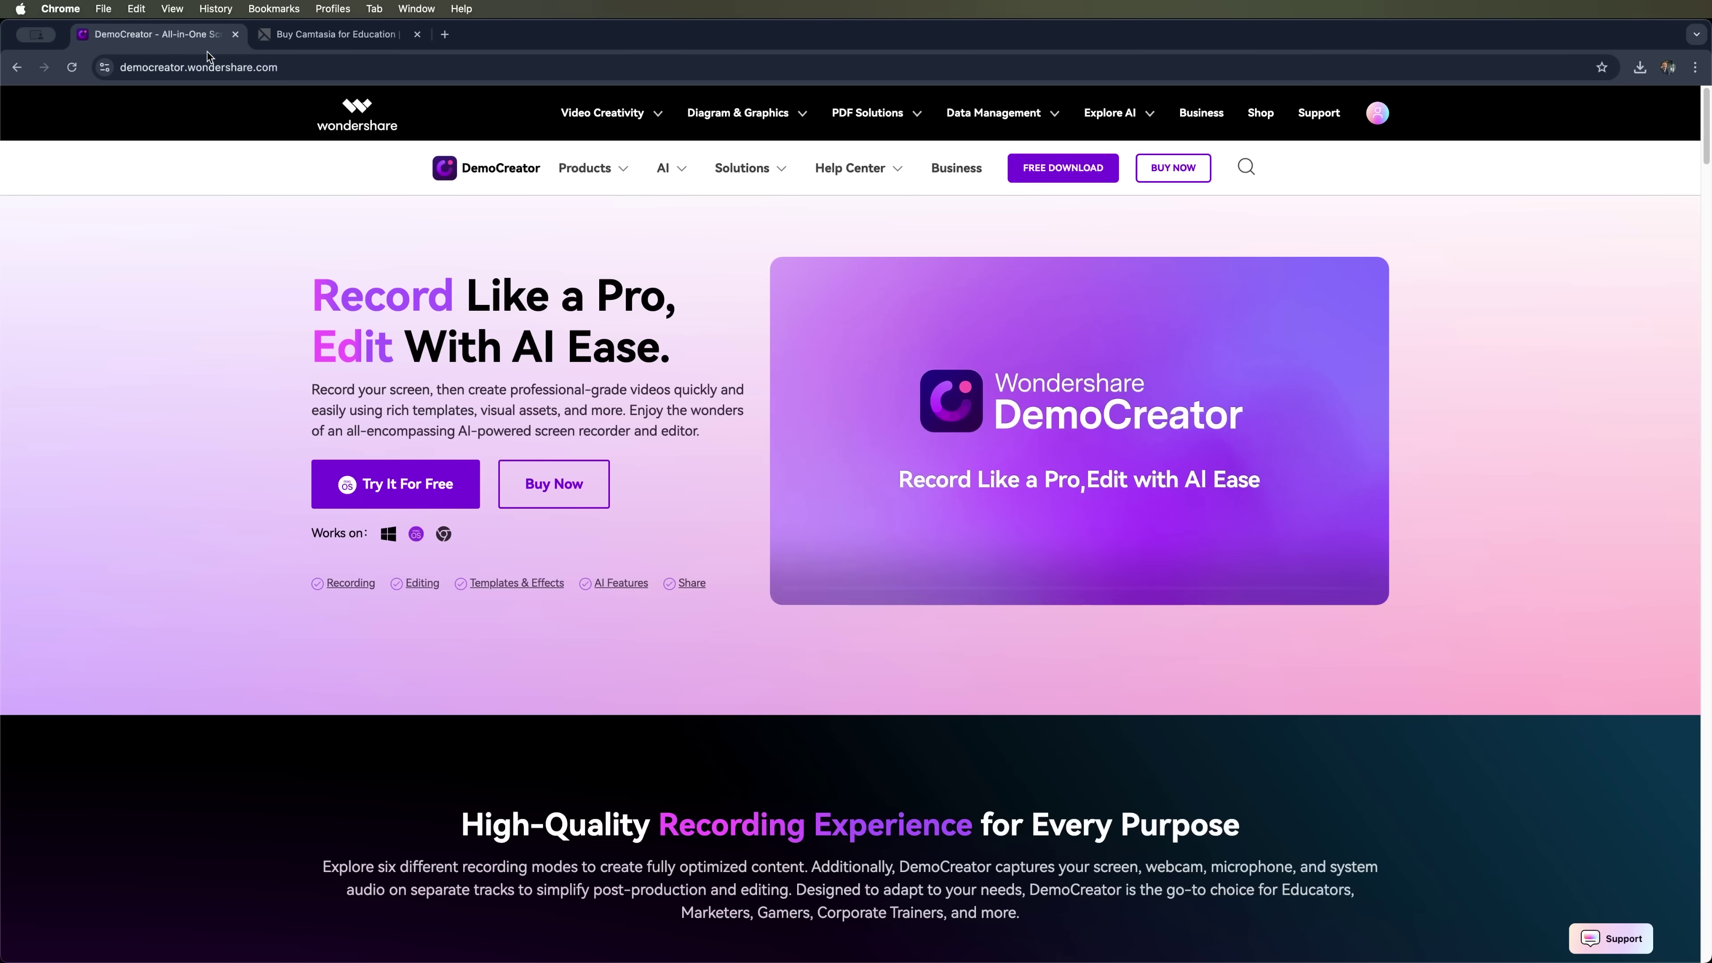
click(1188, 168)
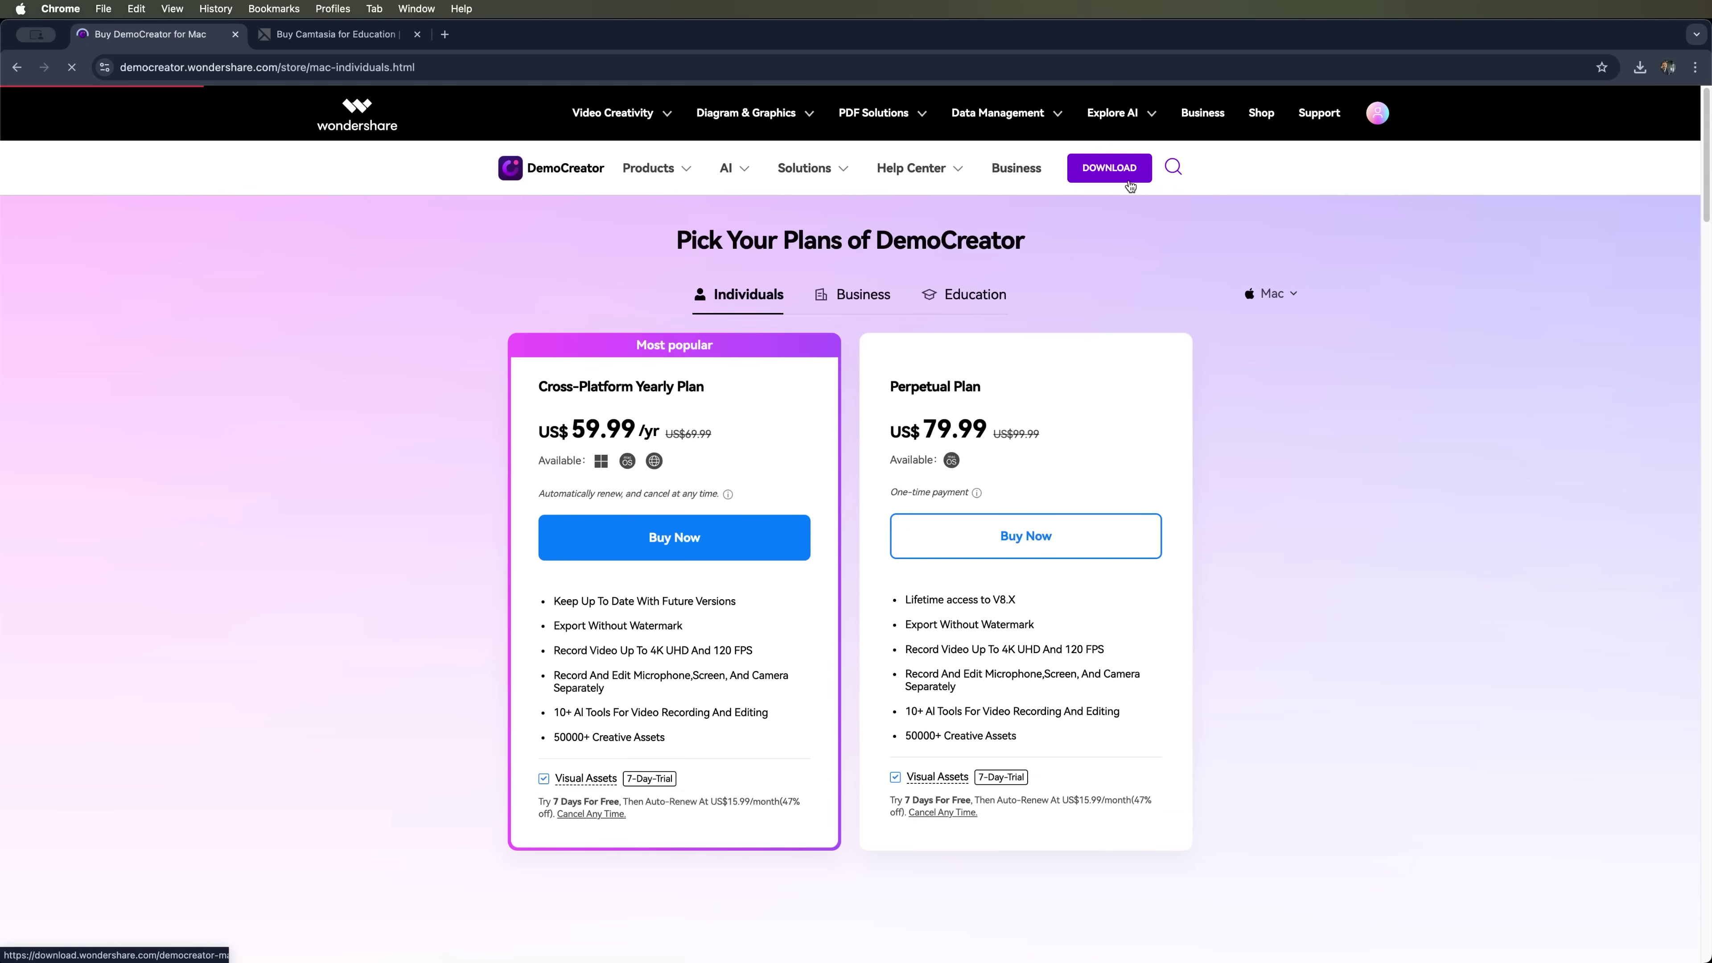
drag(627, 829, 551, 432)
click(599, 429)
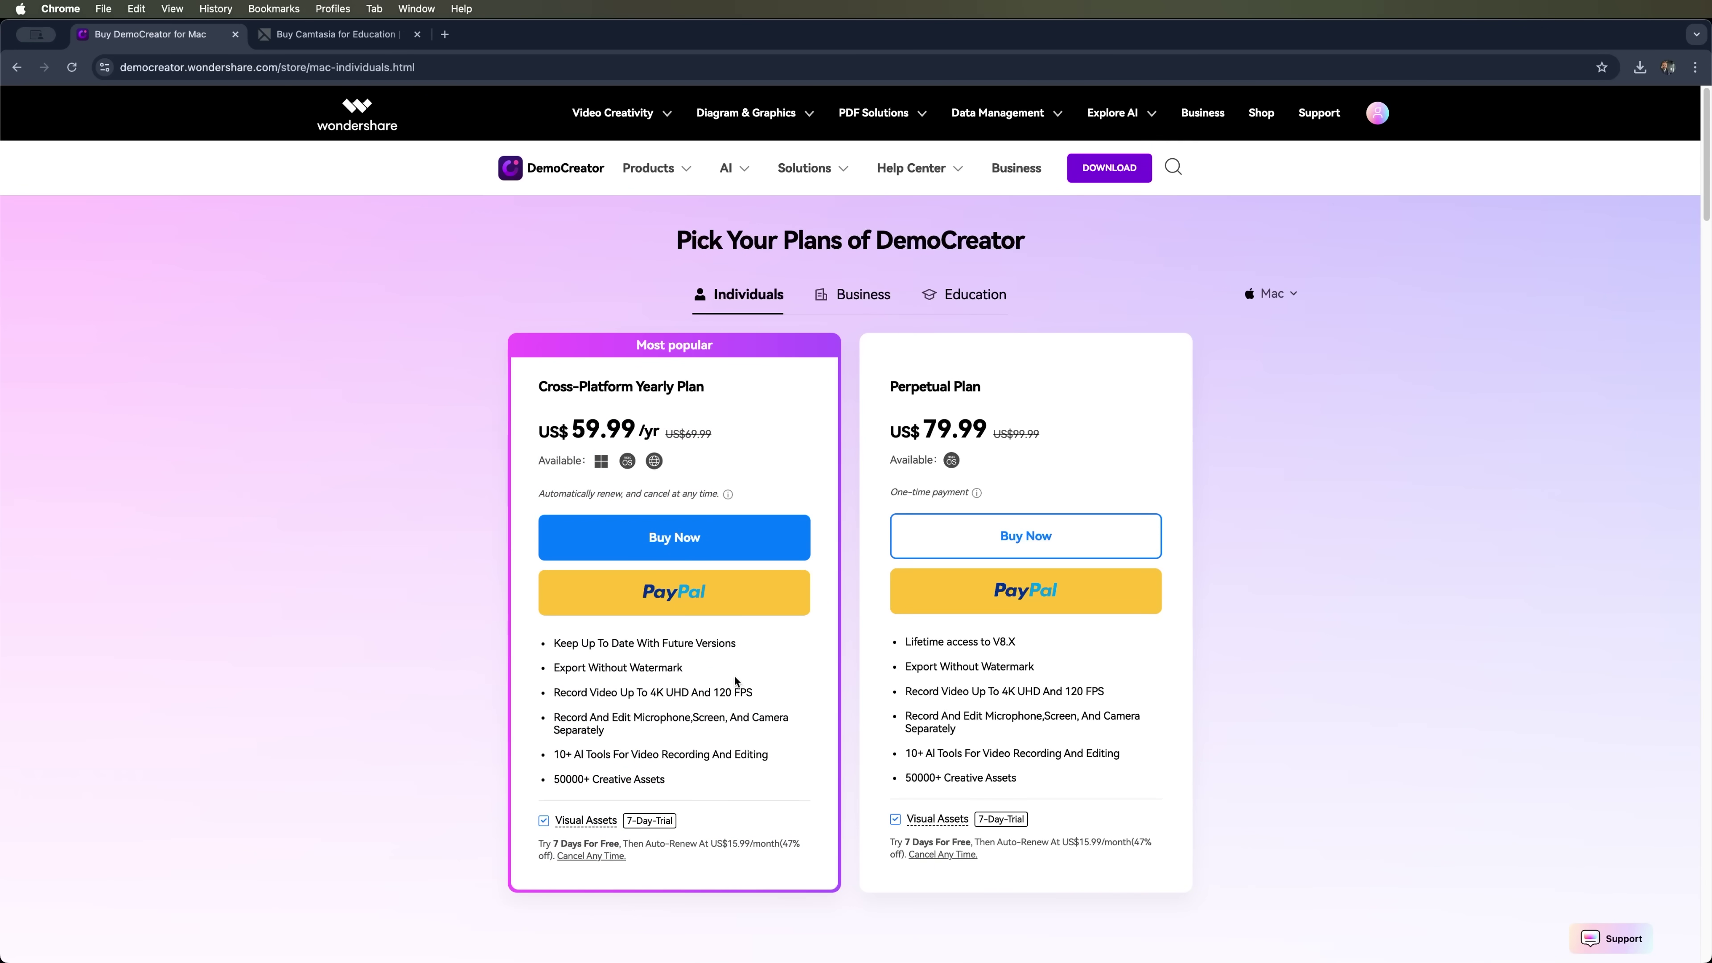
drag(551, 754, 801, 758)
drag(905, 754, 1220, 770)
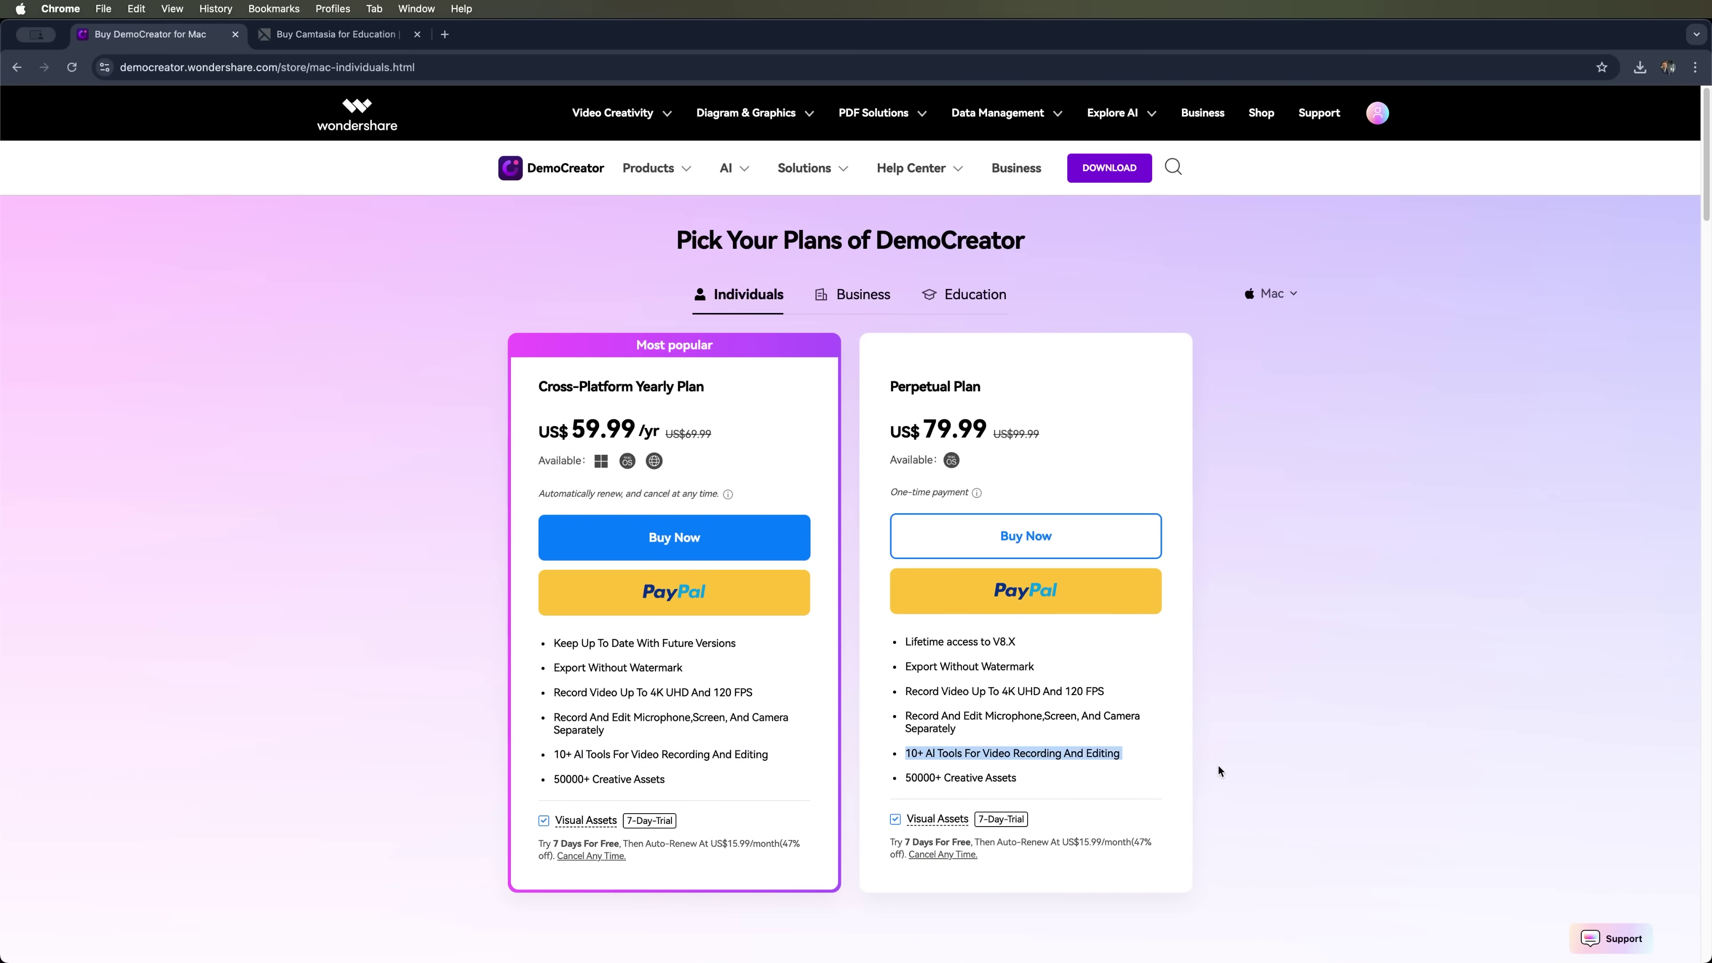
click(655, 688)
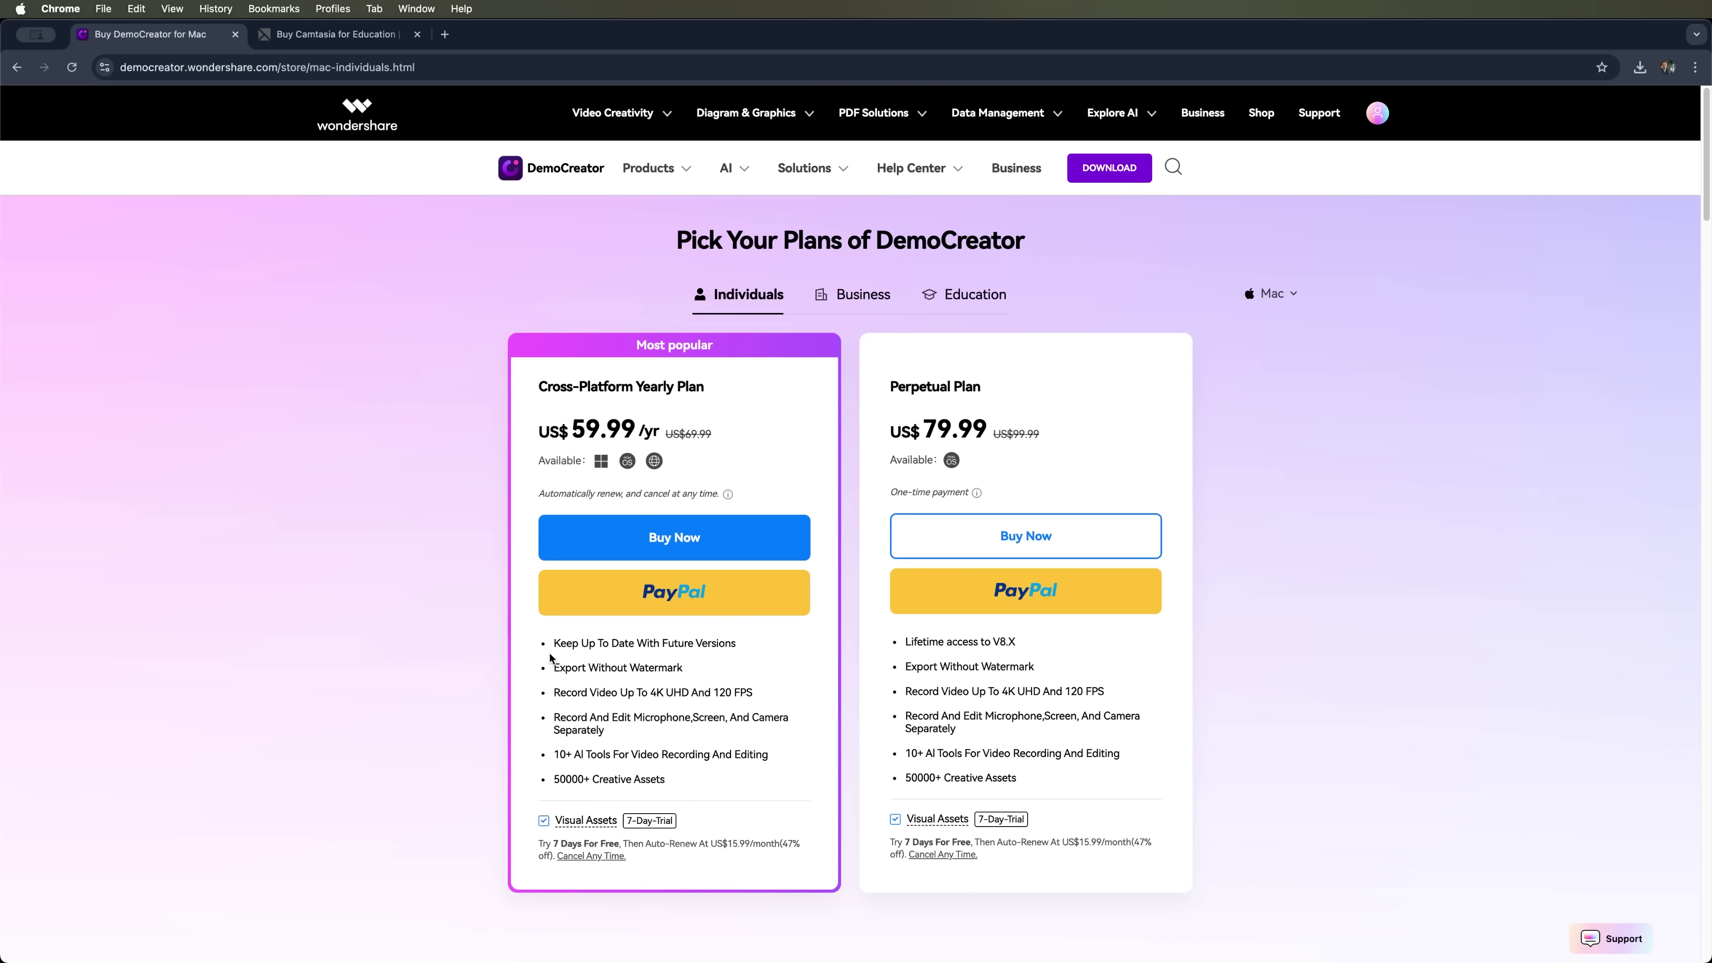
- Highlight the perks: future versions, no watermark, 4K 120 FPS, separate tracks, 50000+ Creative Assets
drag(557, 644, 781, 654)
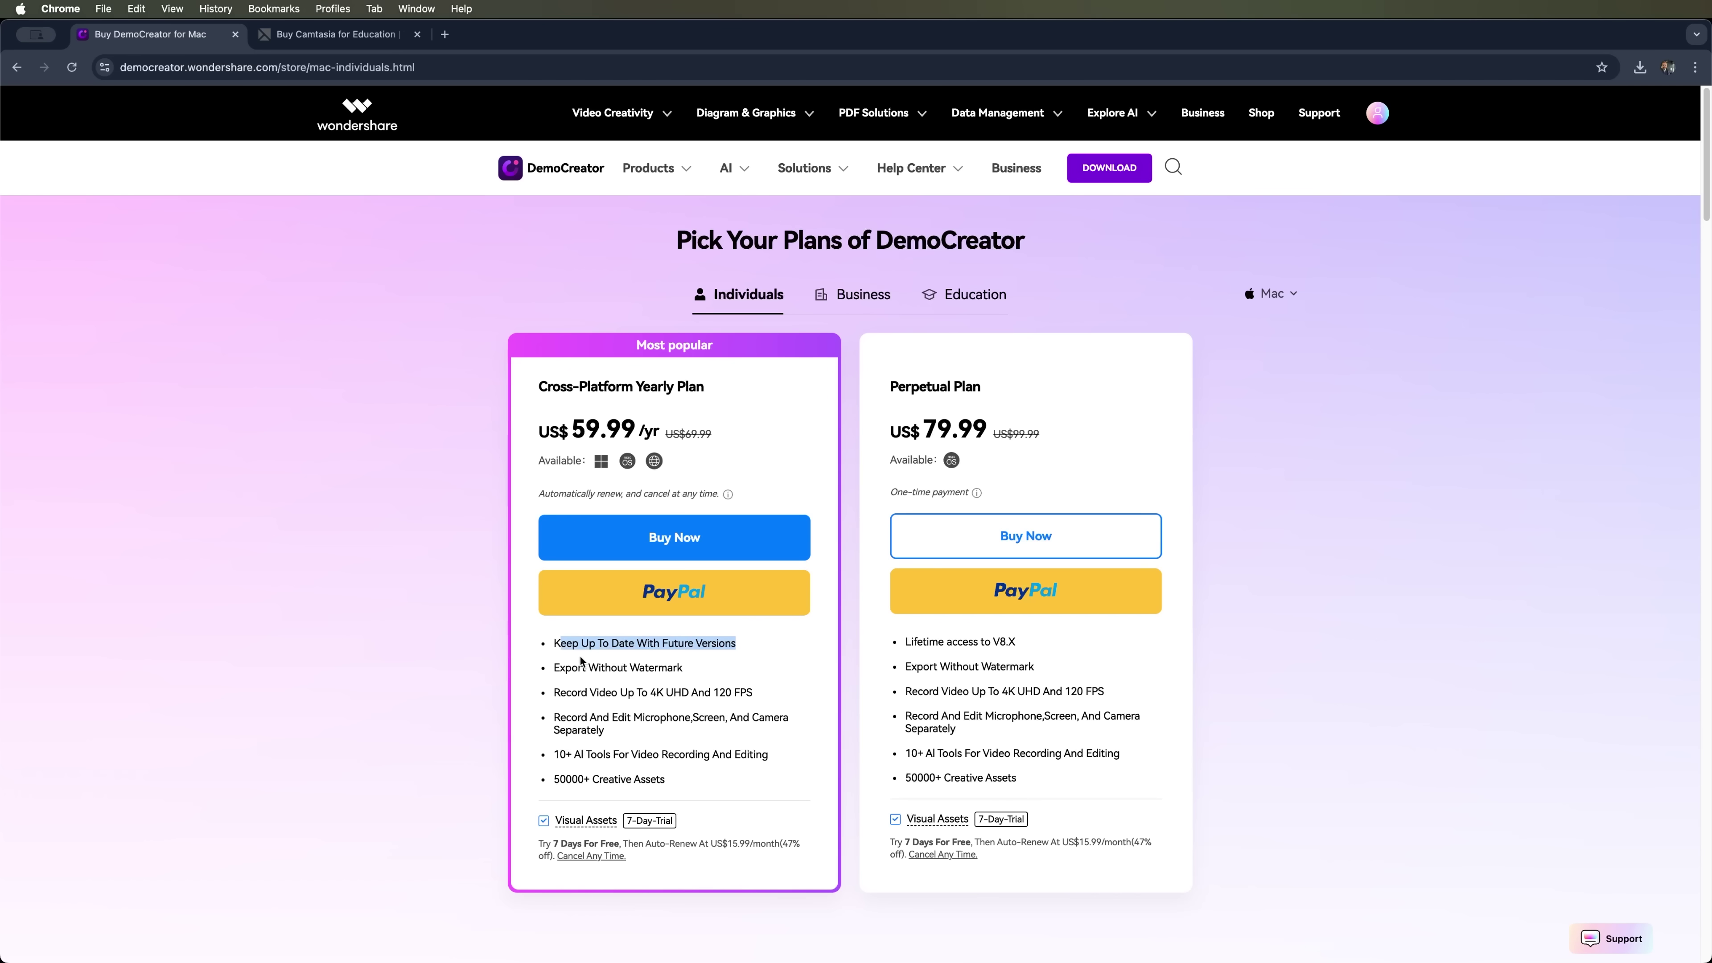
drag(554, 671, 697, 678)
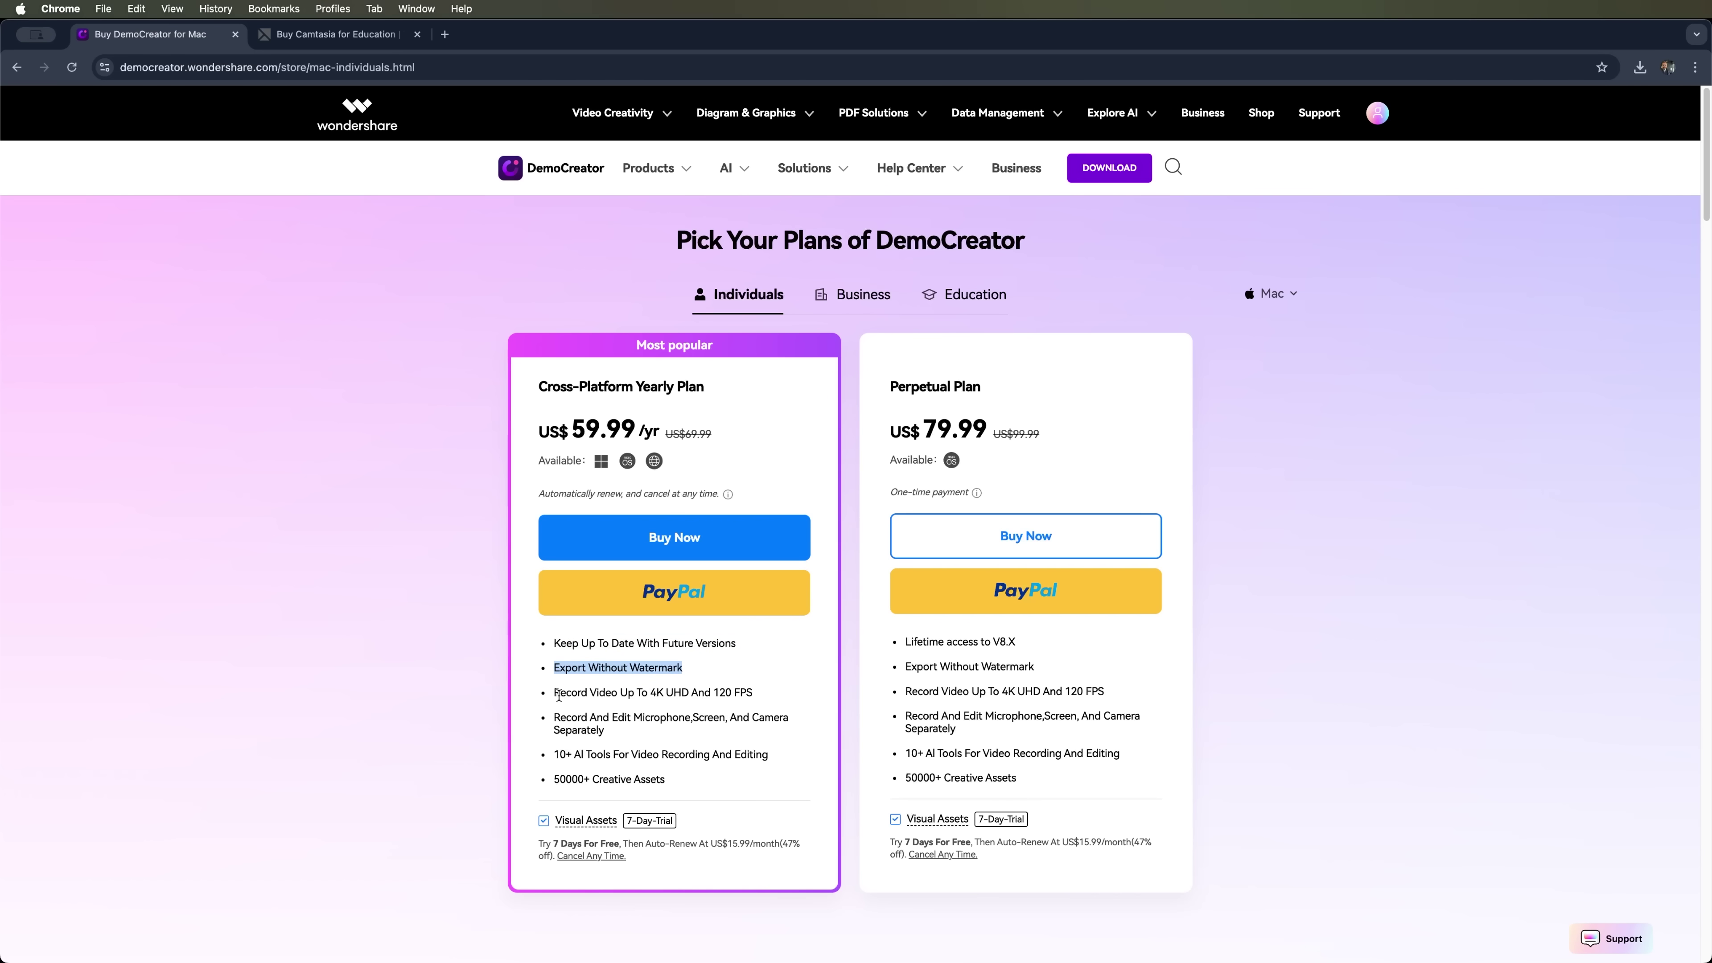
drag(558, 696, 750, 697)
click(761, 698)
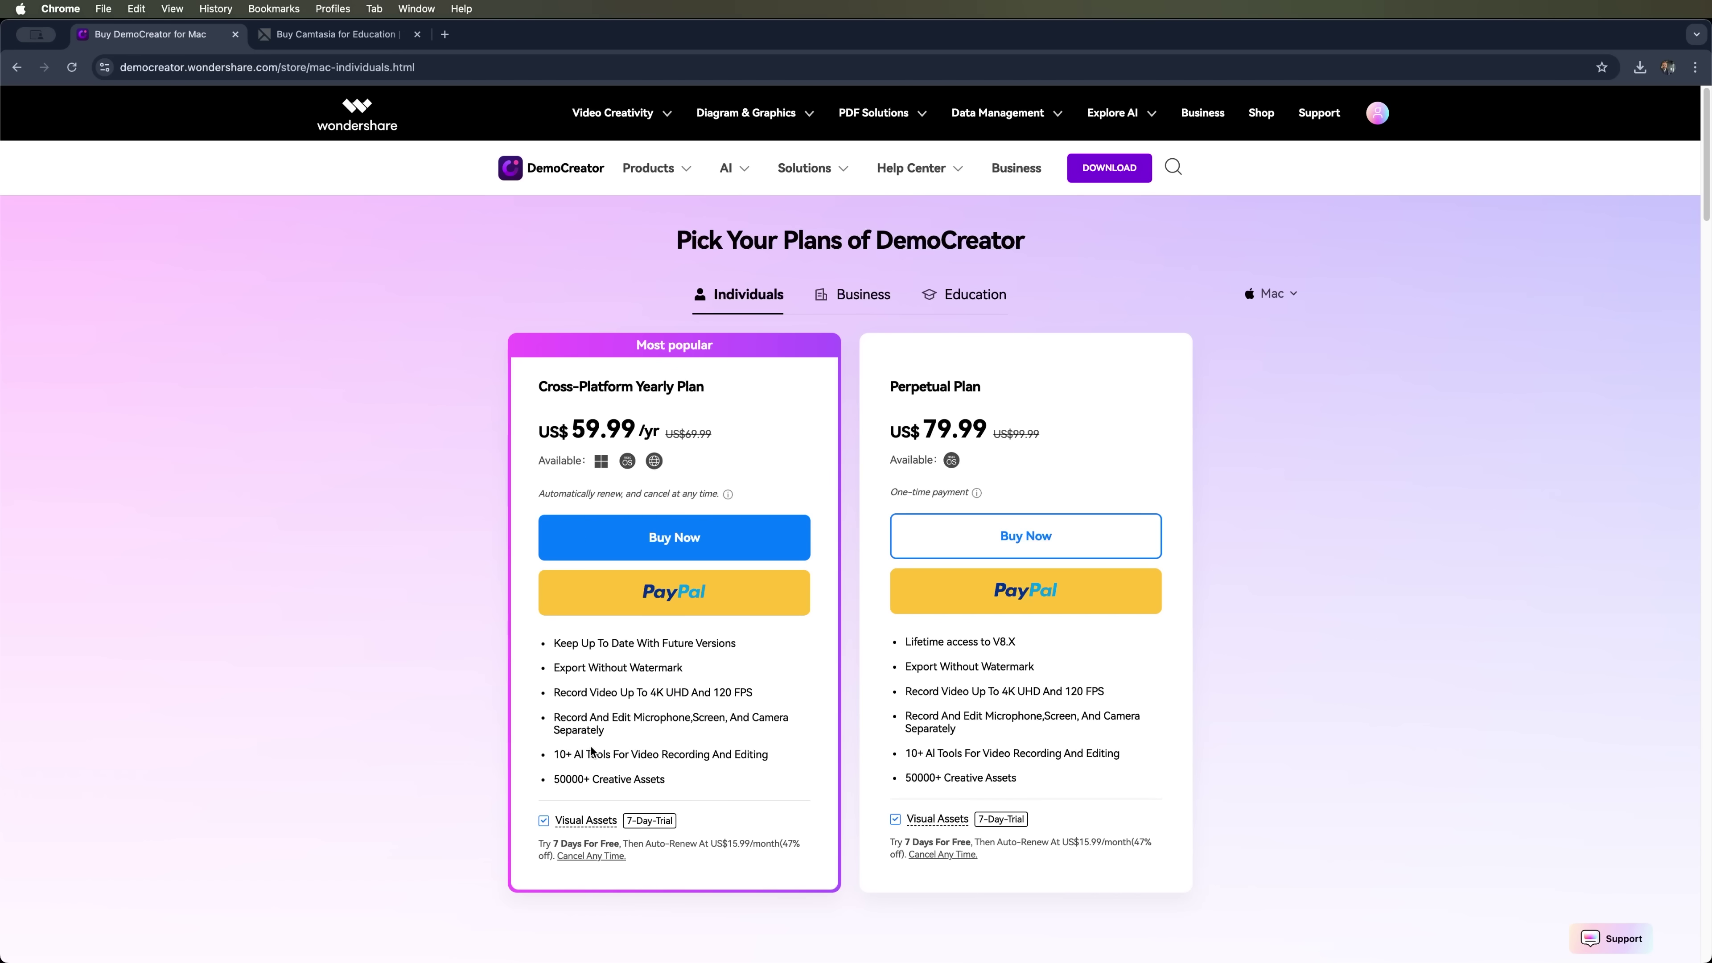
drag(559, 718, 630, 729)
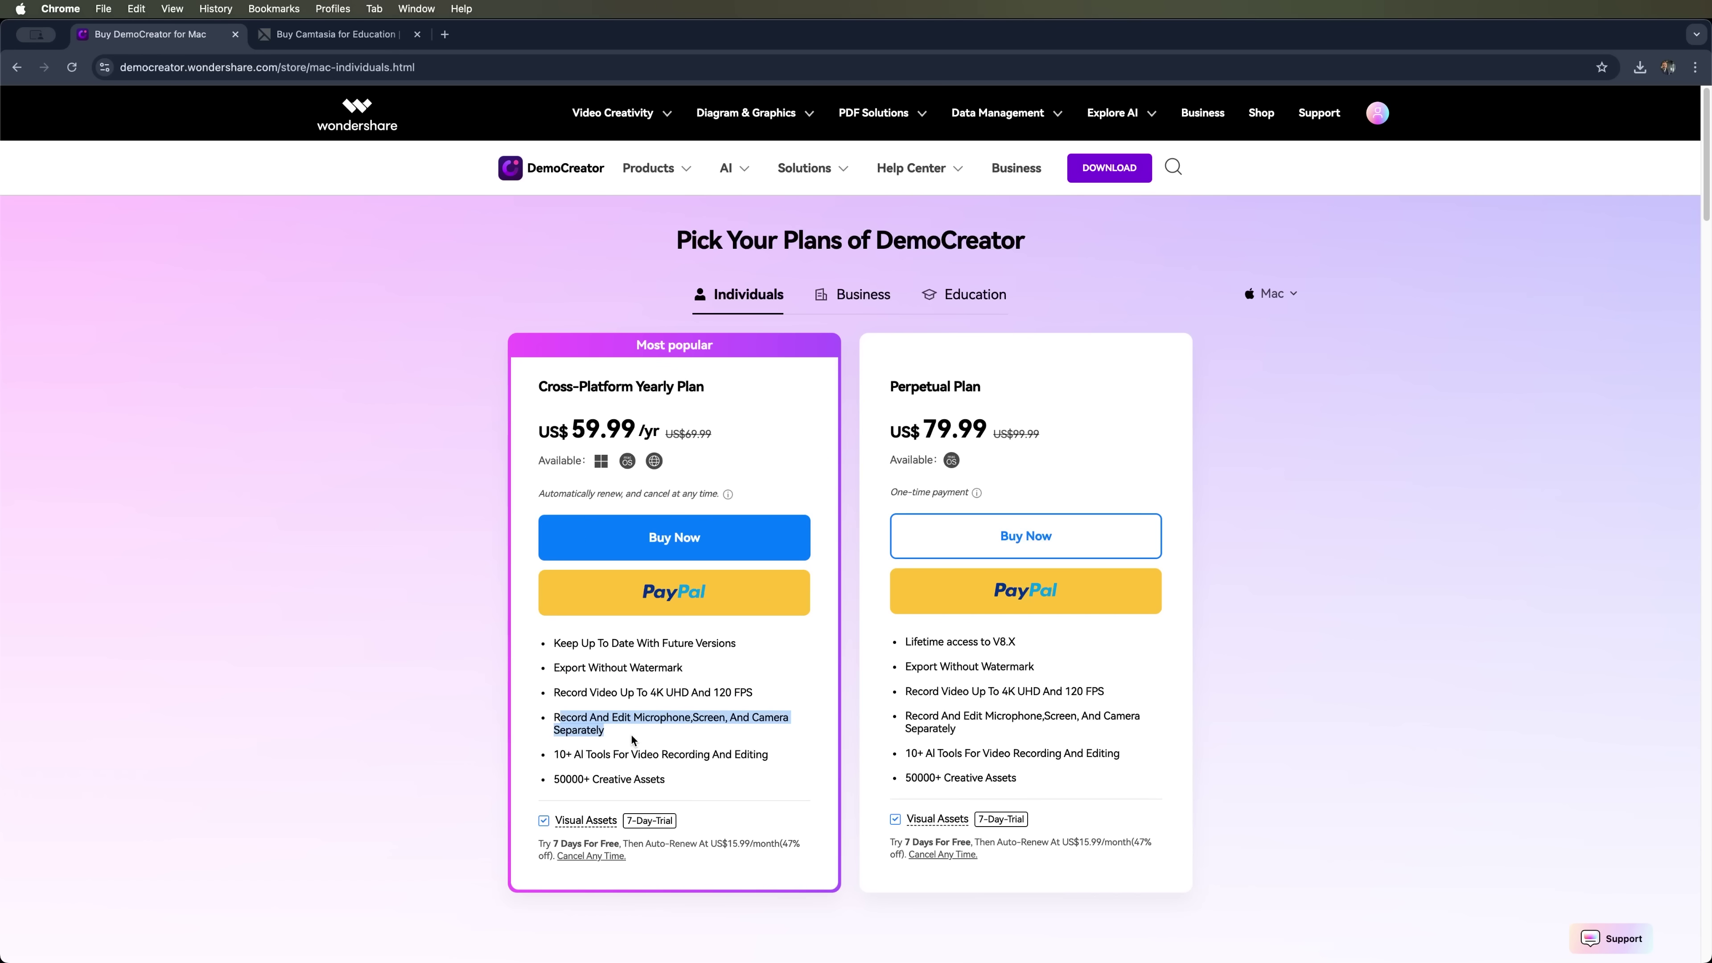
click(632, 740)
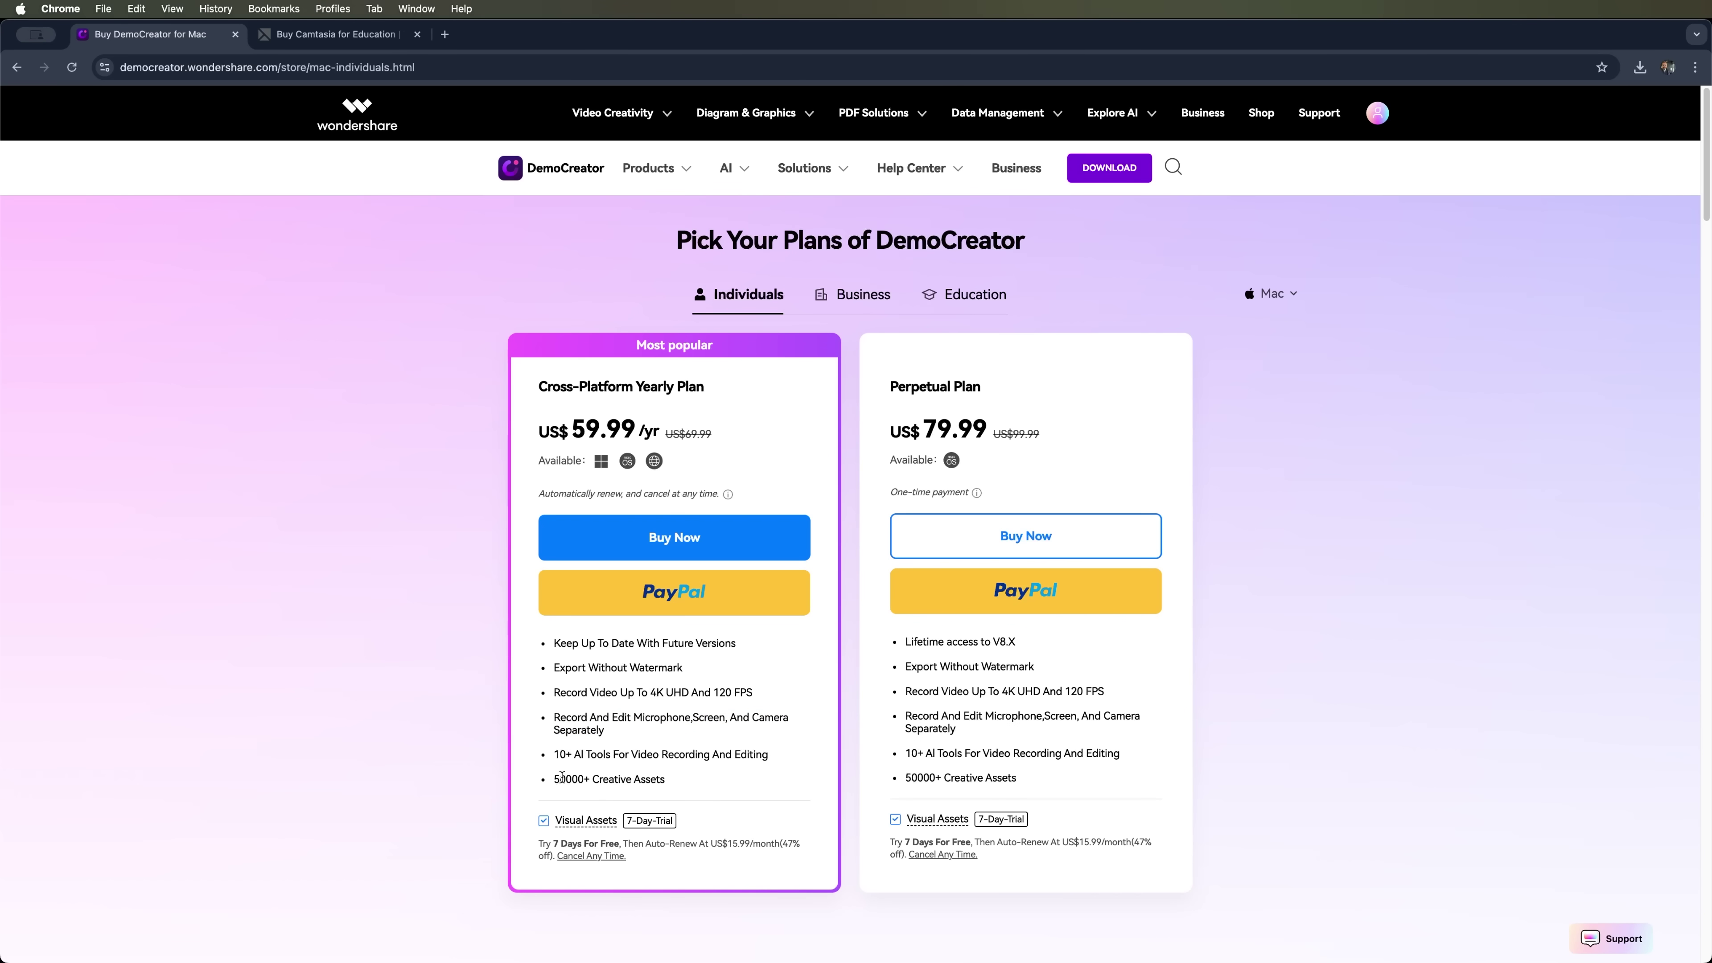
drag(552, 782, 713, 784)
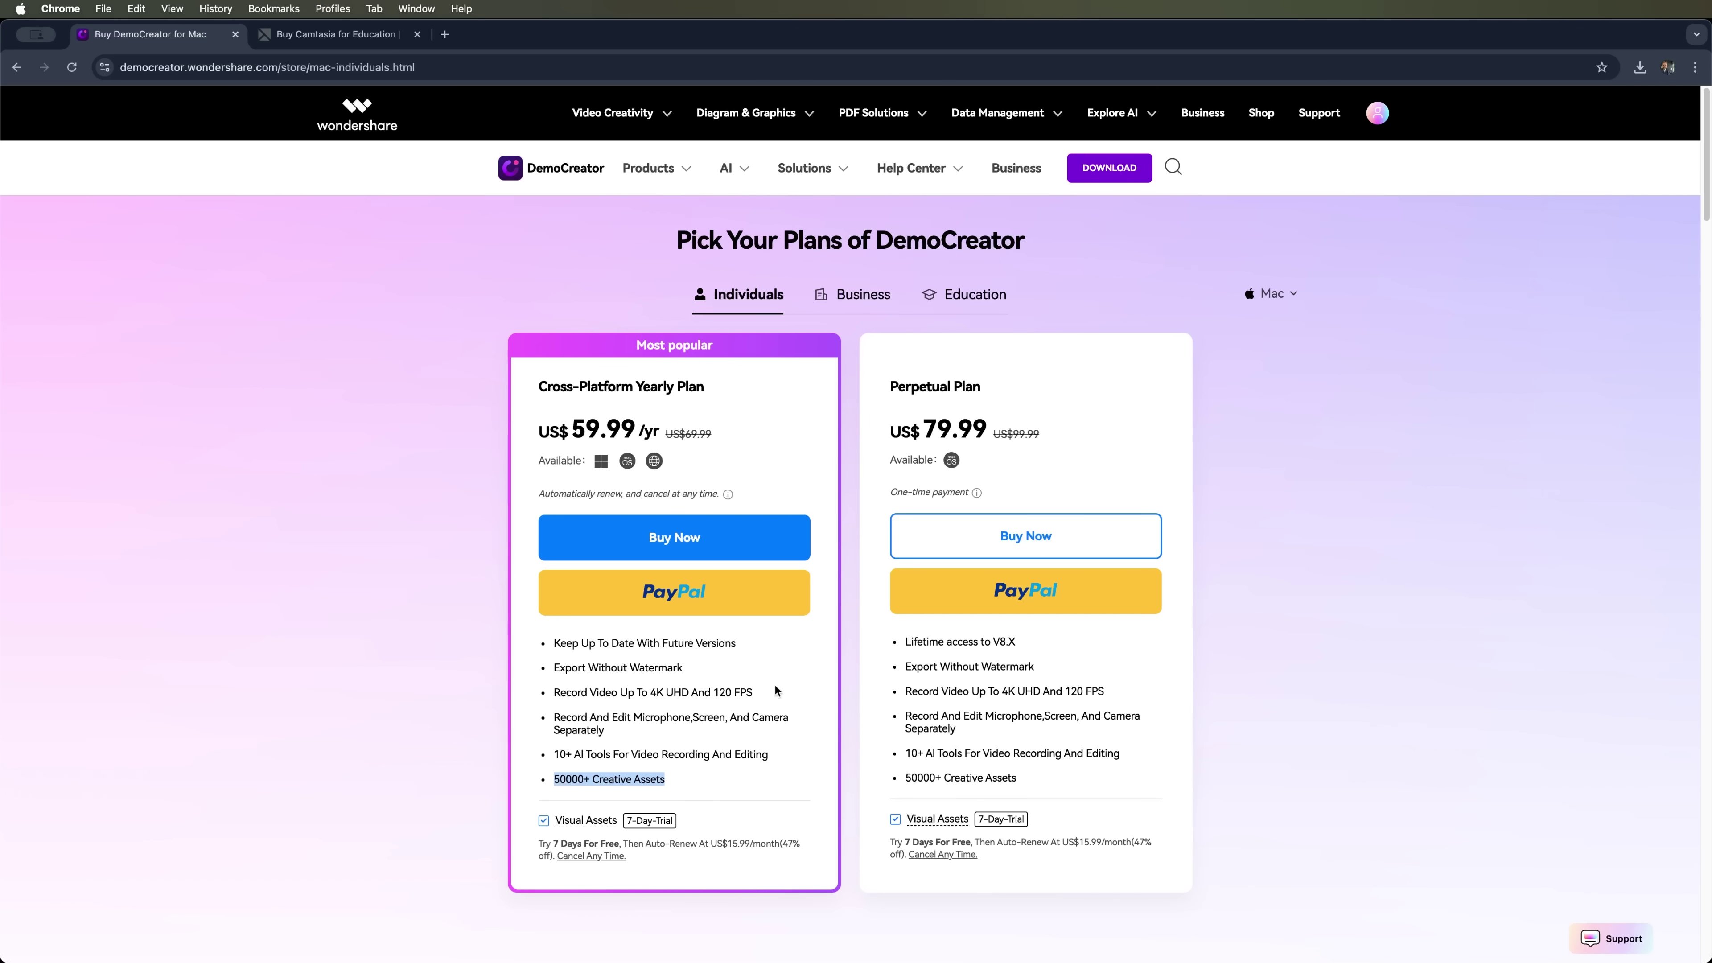
- View the Business plans, then the Education plans, highlighting the US$30 student price
click(879, 295)
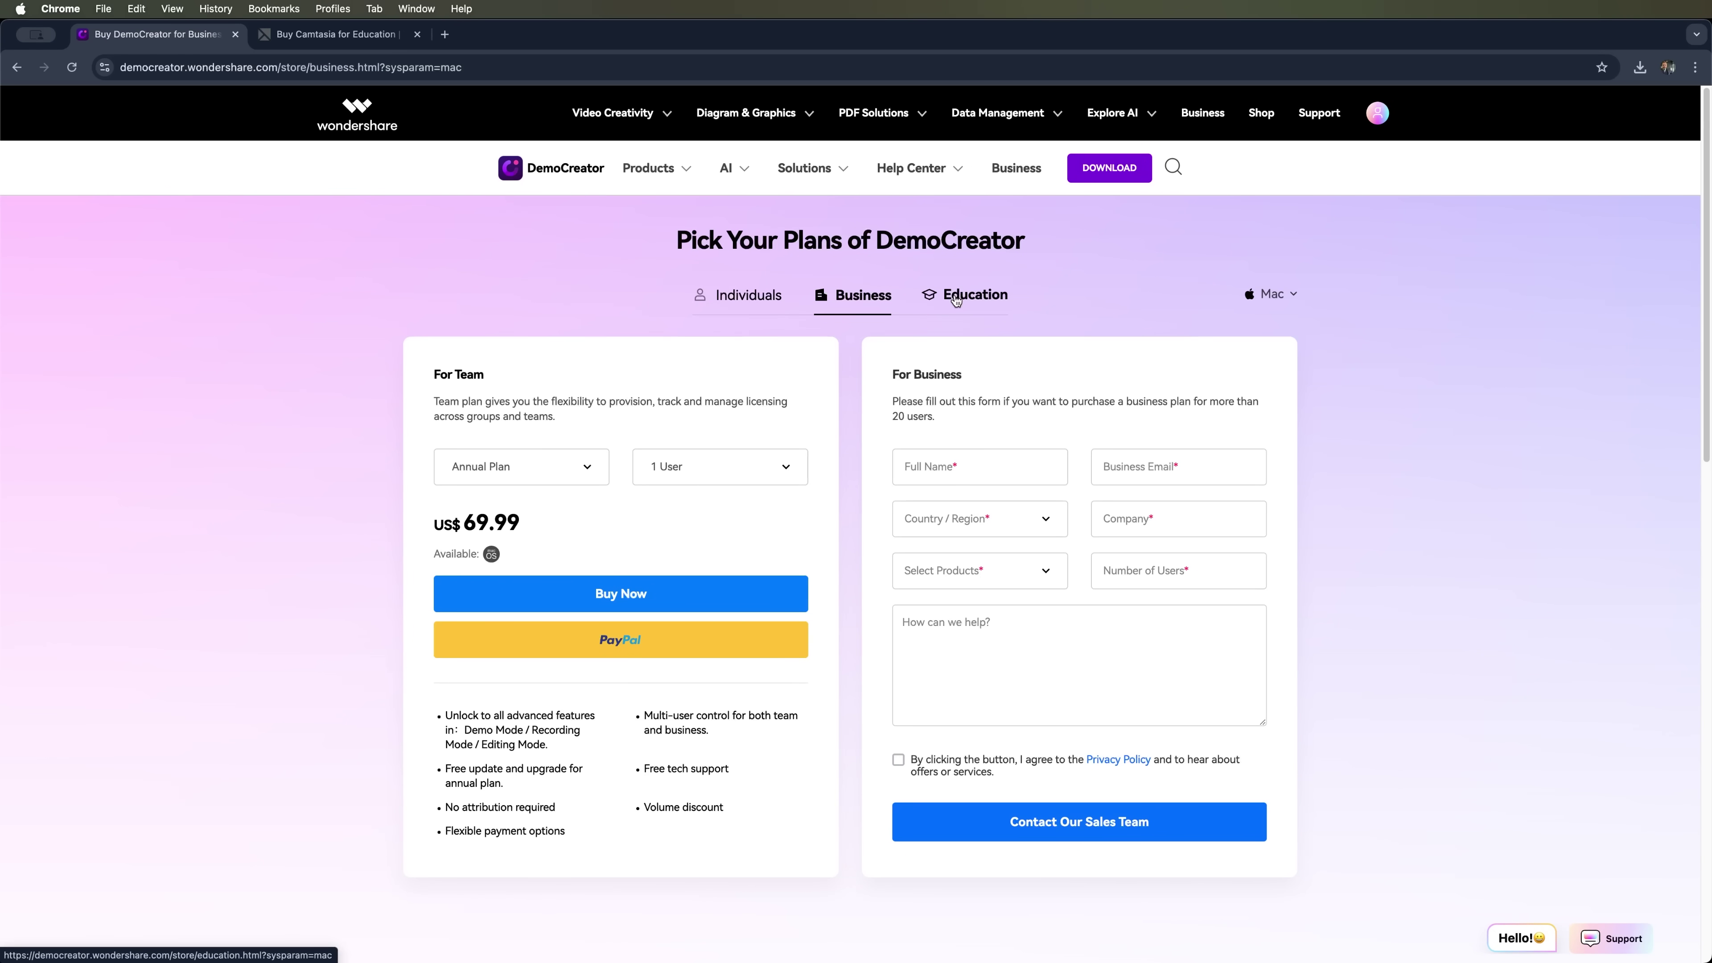
click(957, 301)
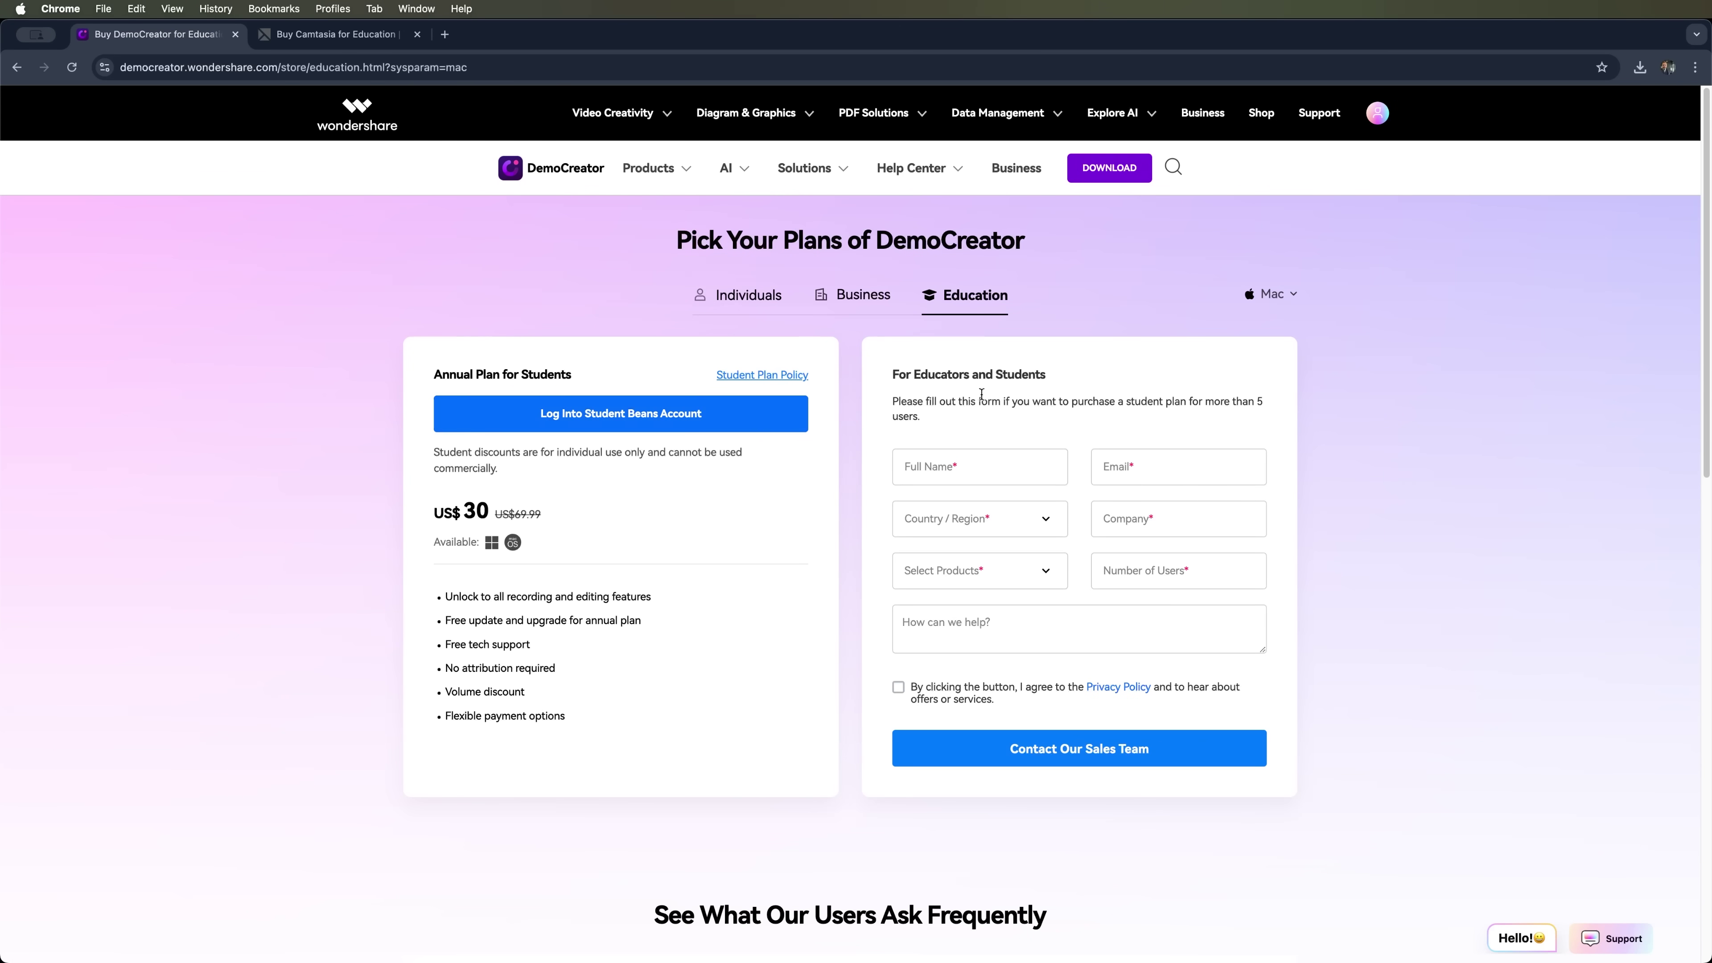
drag(899, 374, 1103, 389)
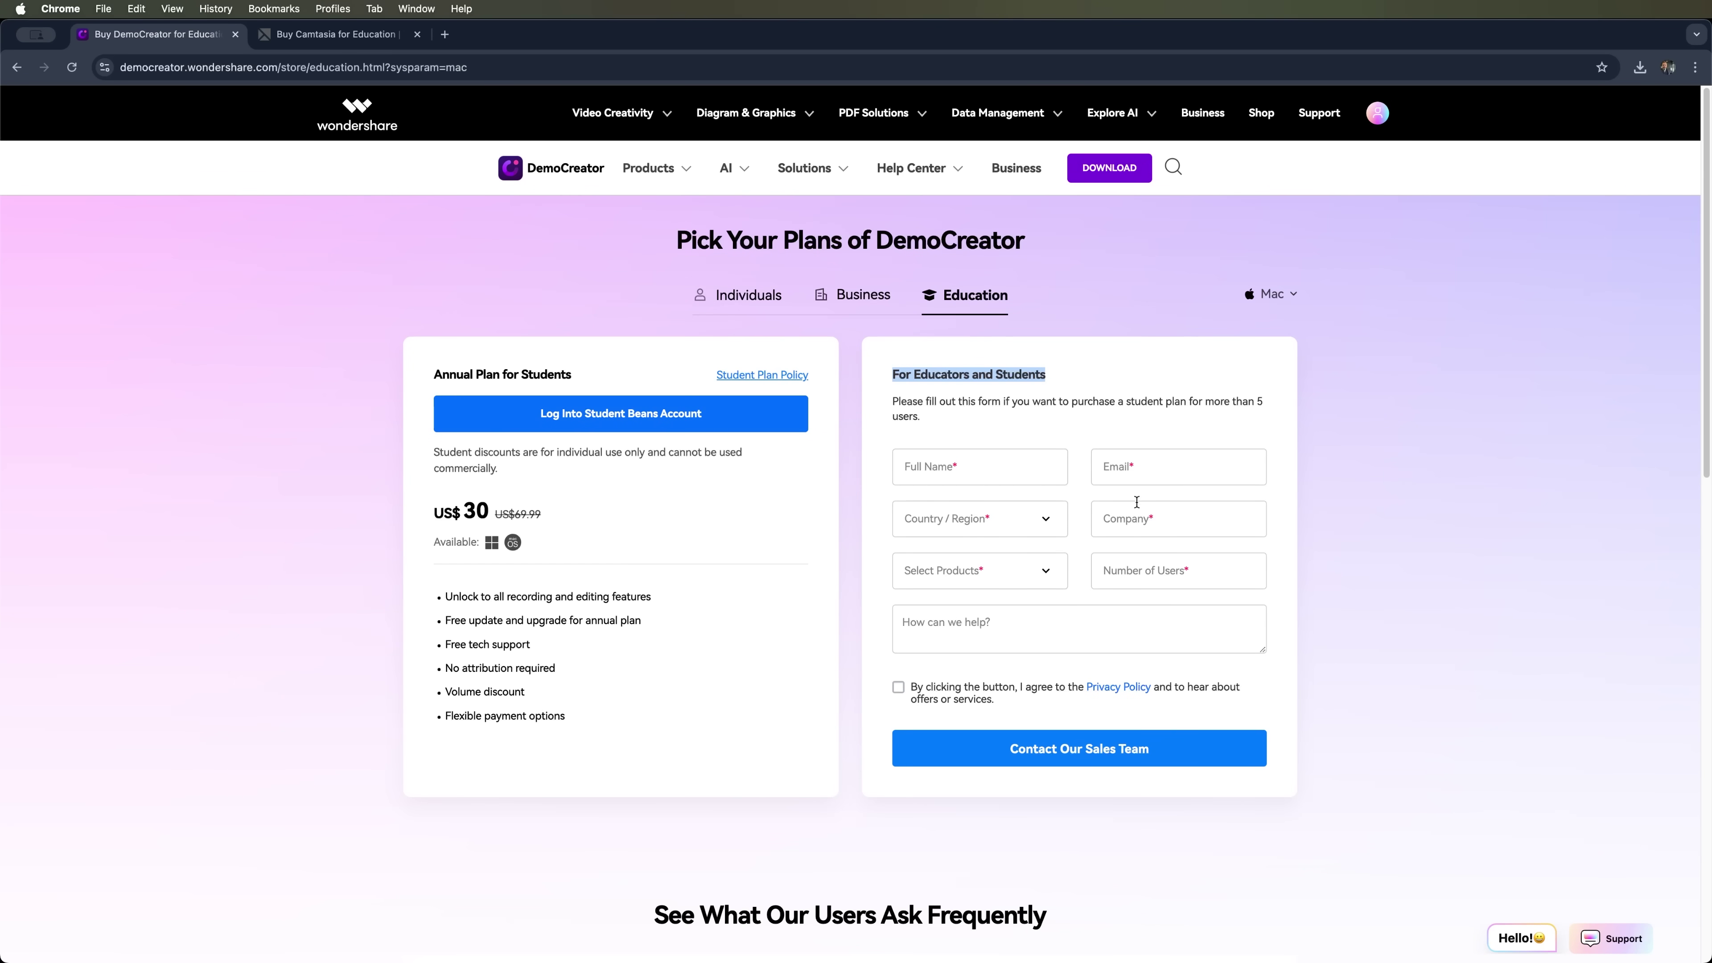
drag(432, 513, 531, 510)
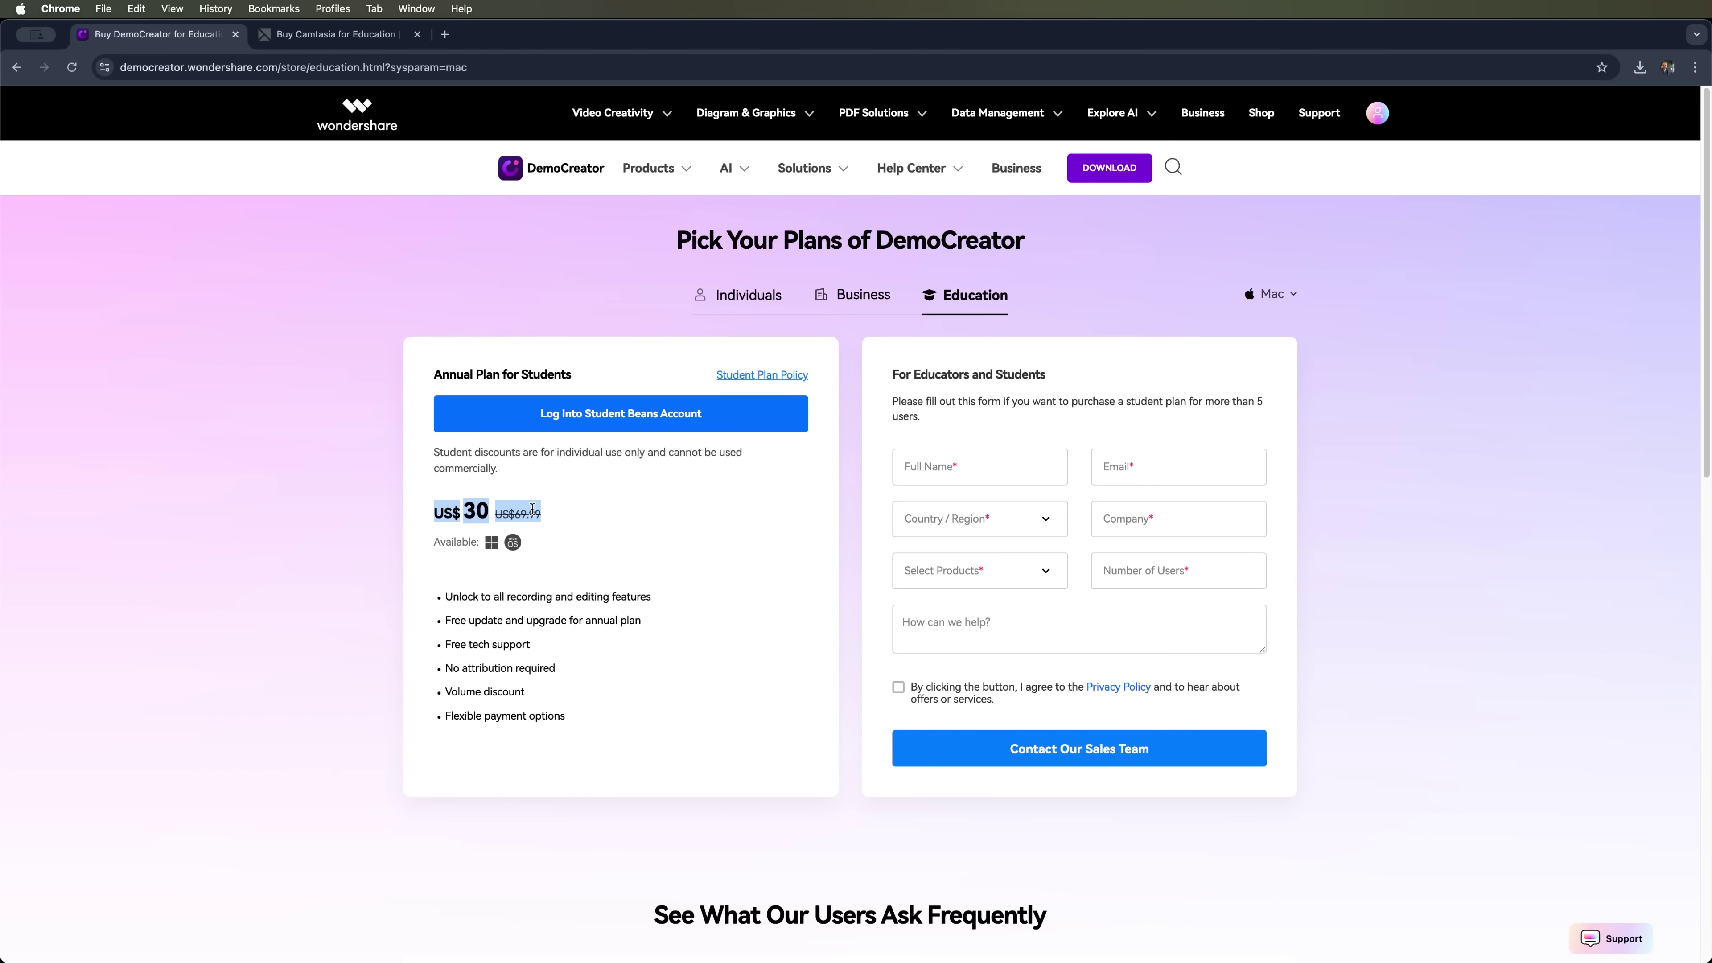
click(586, 263)
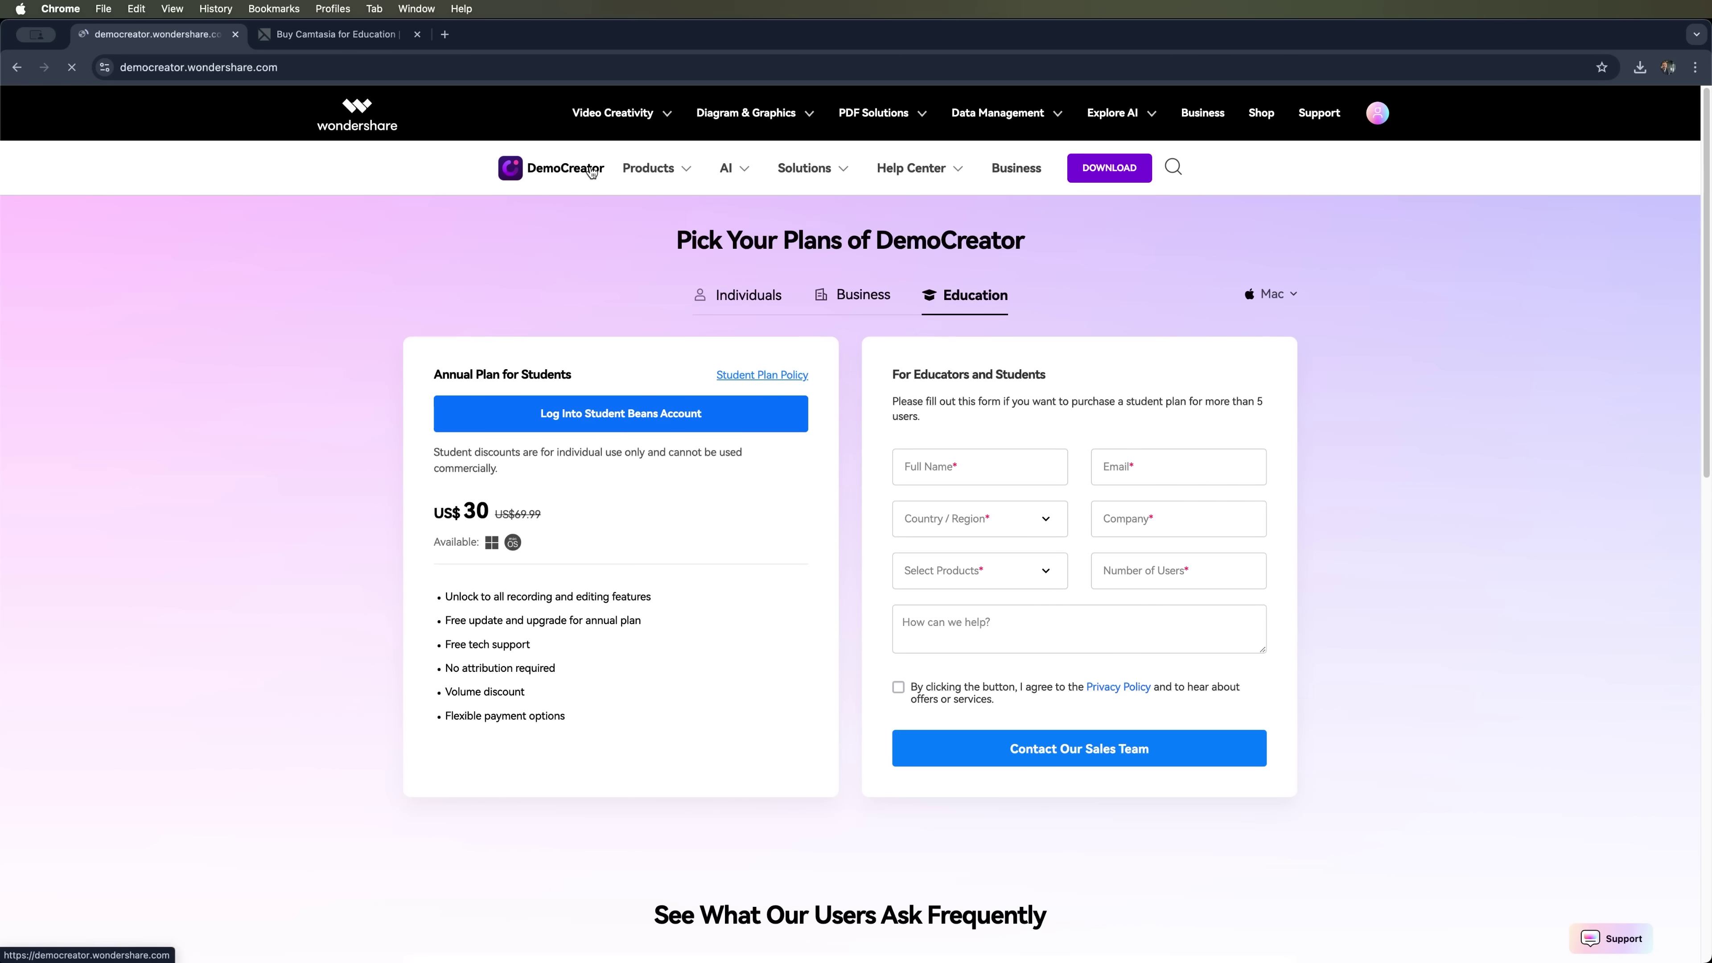
- Return both tabs to the DemoCreator and Camtasia homepages, then look over DemoCreator's navigation menus
click(593, 176)
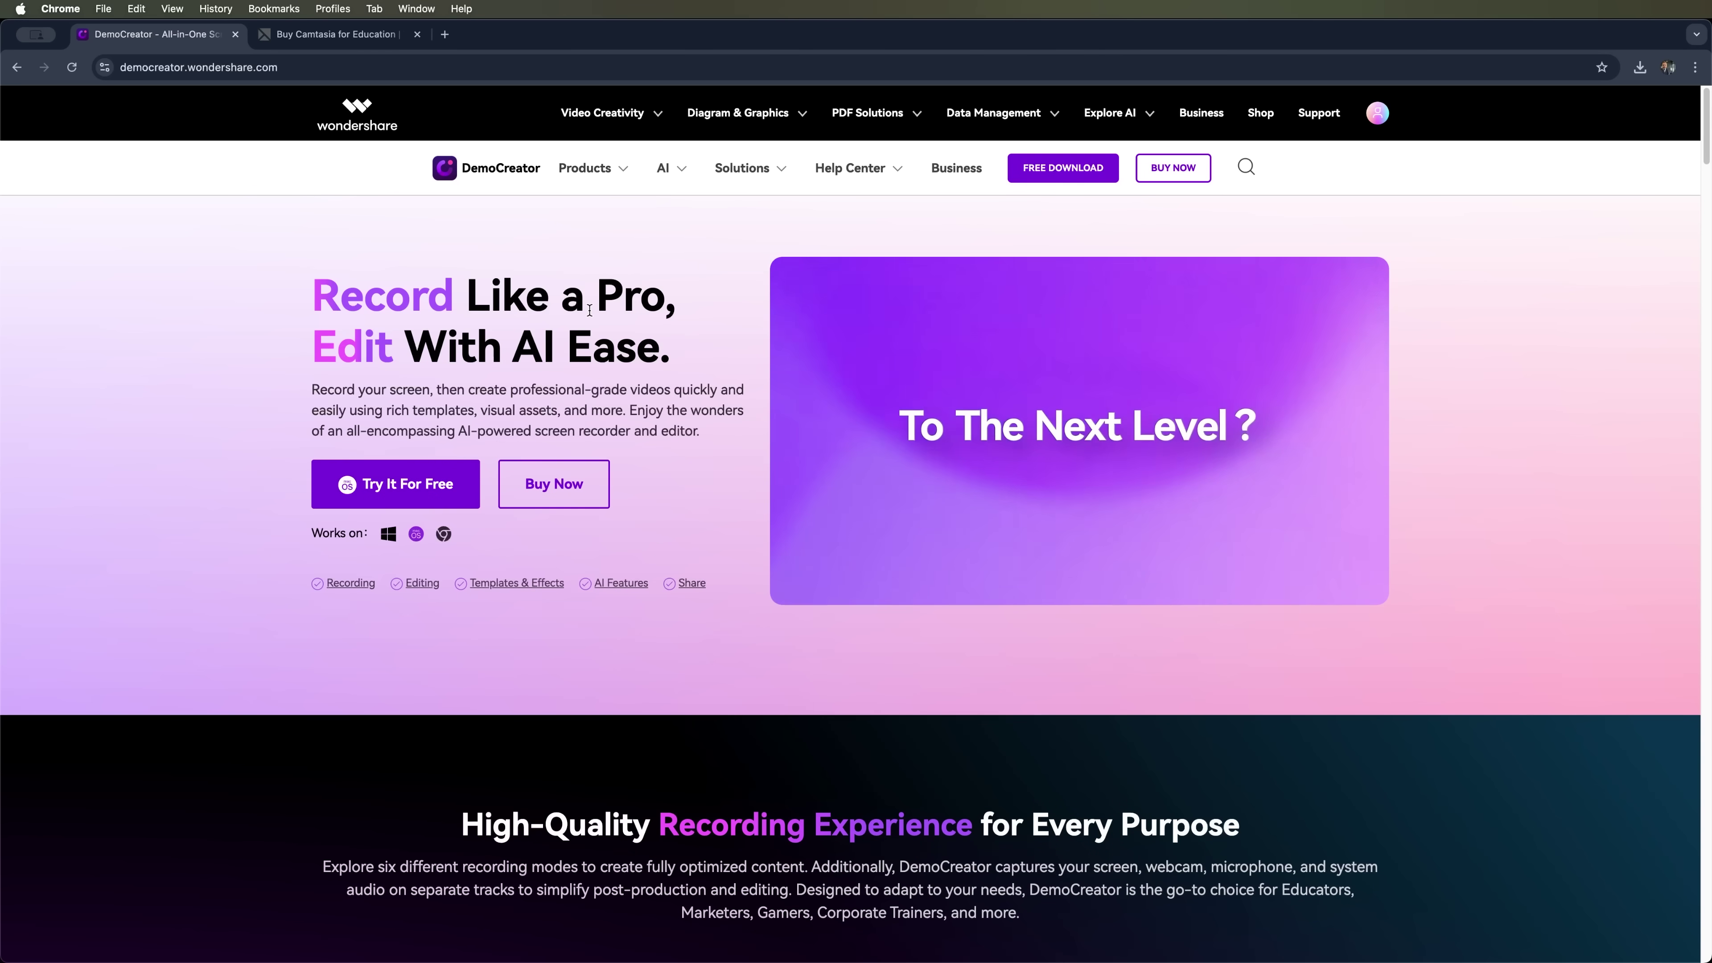
click(324, 41)
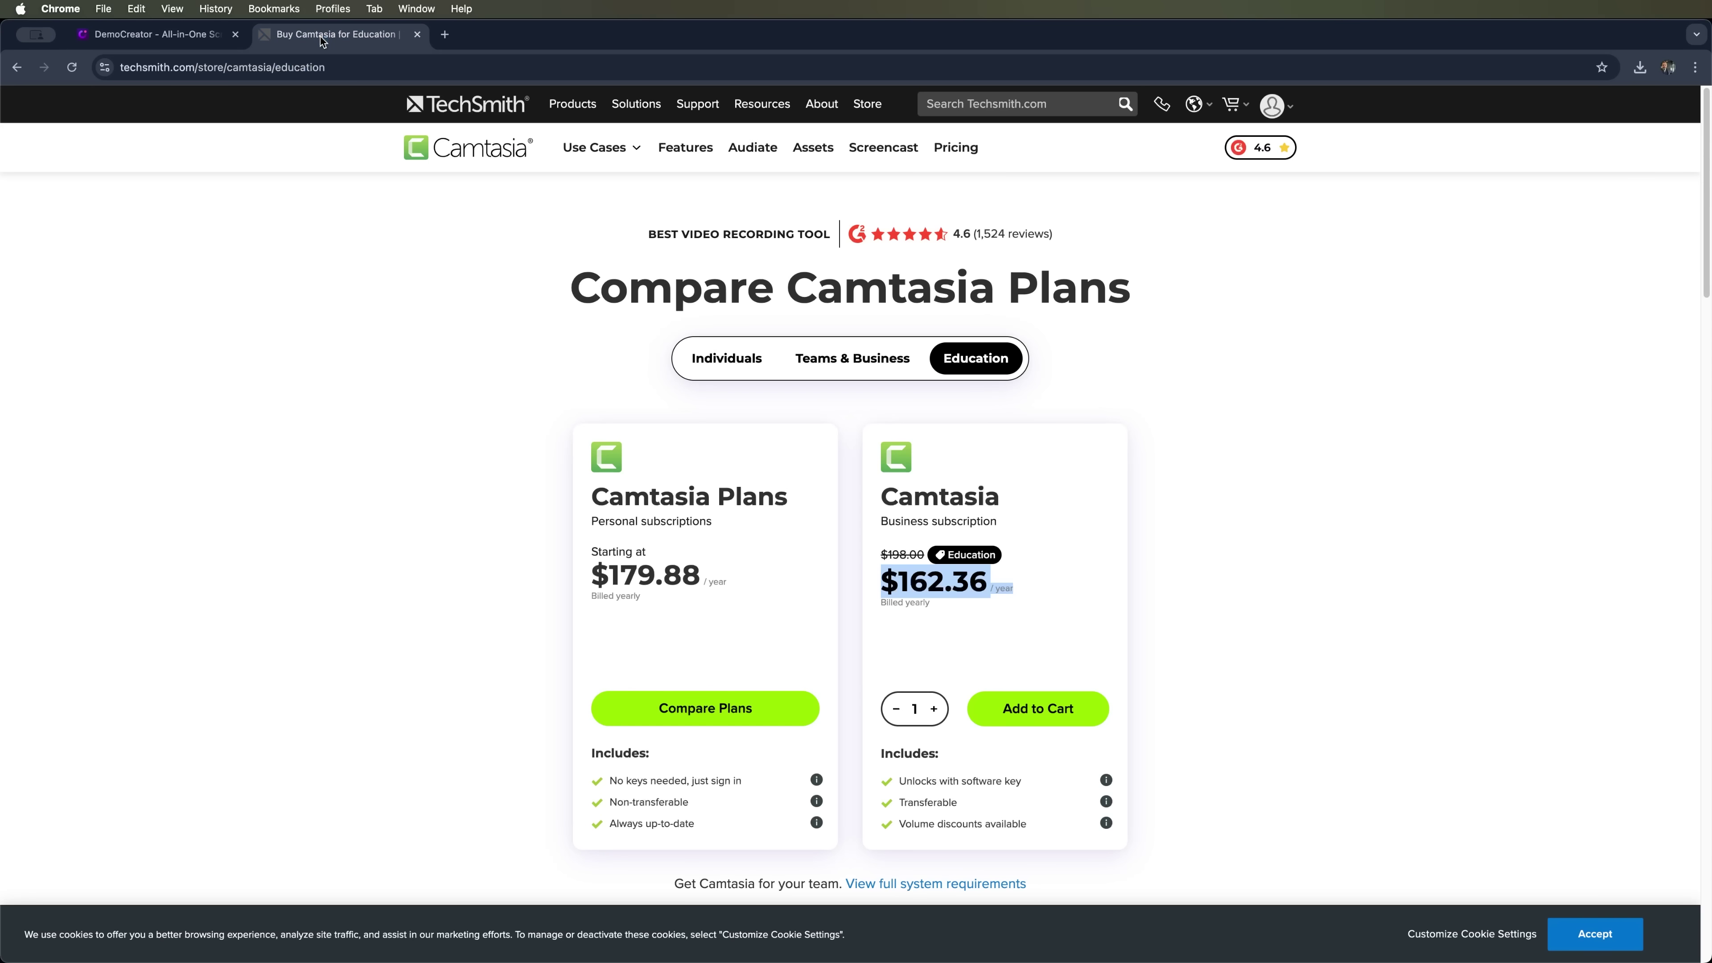
click(438, 145)
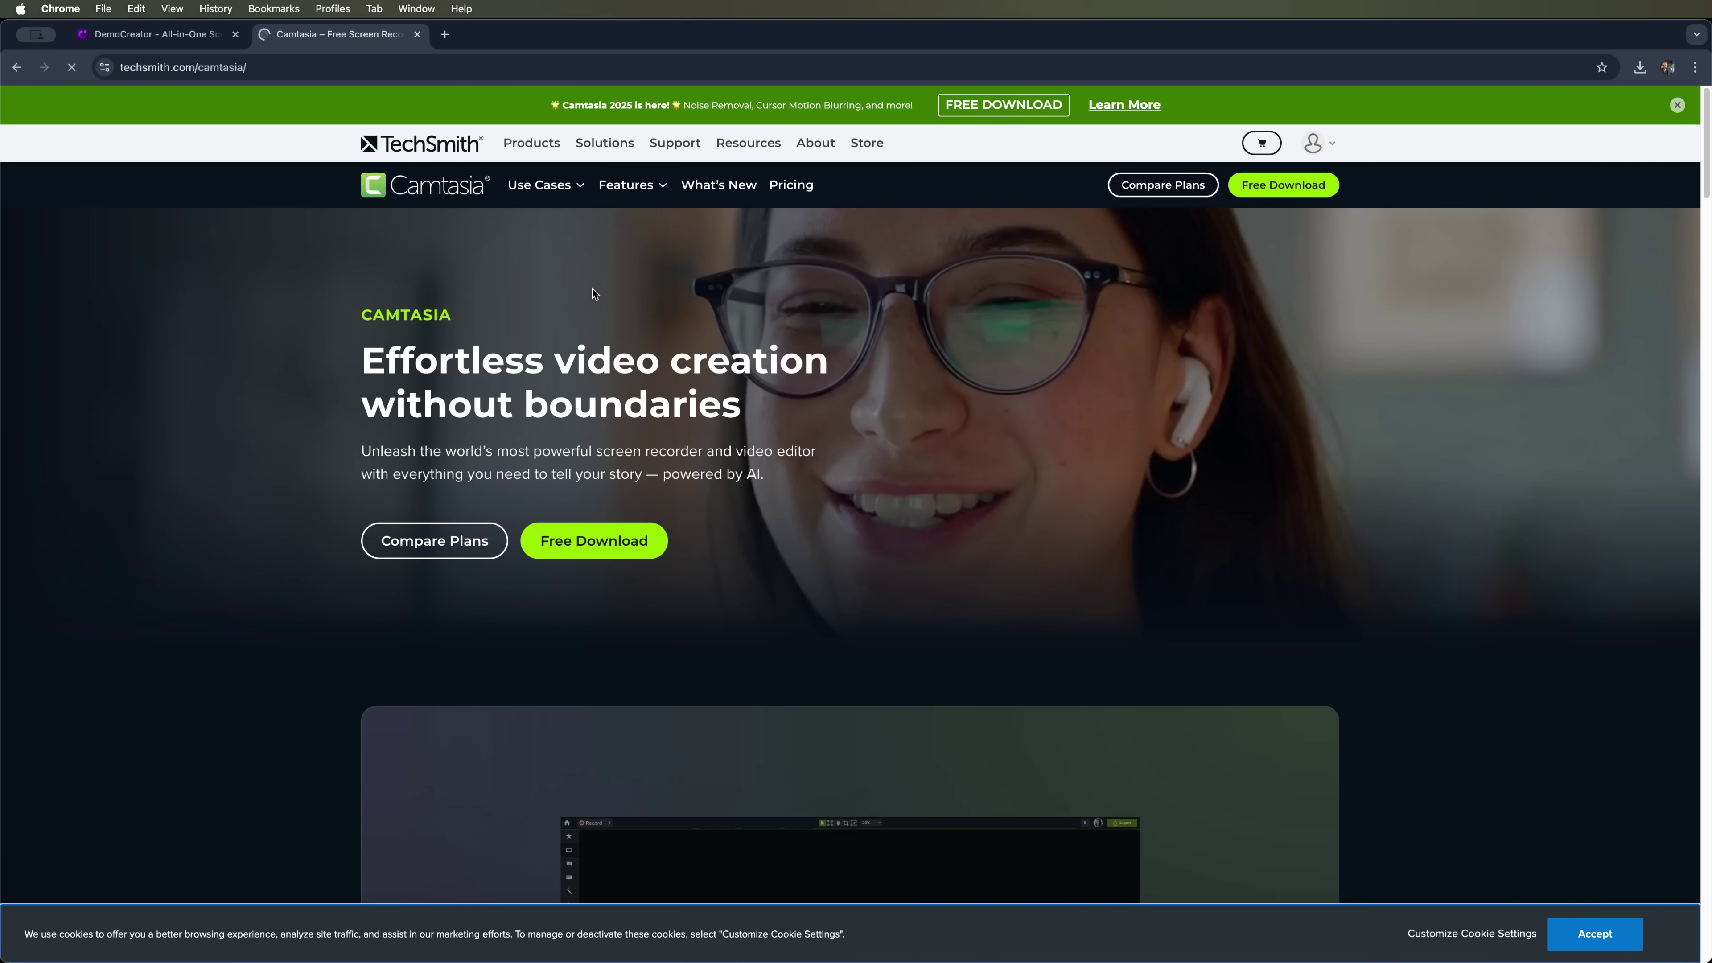
click(155, 34)
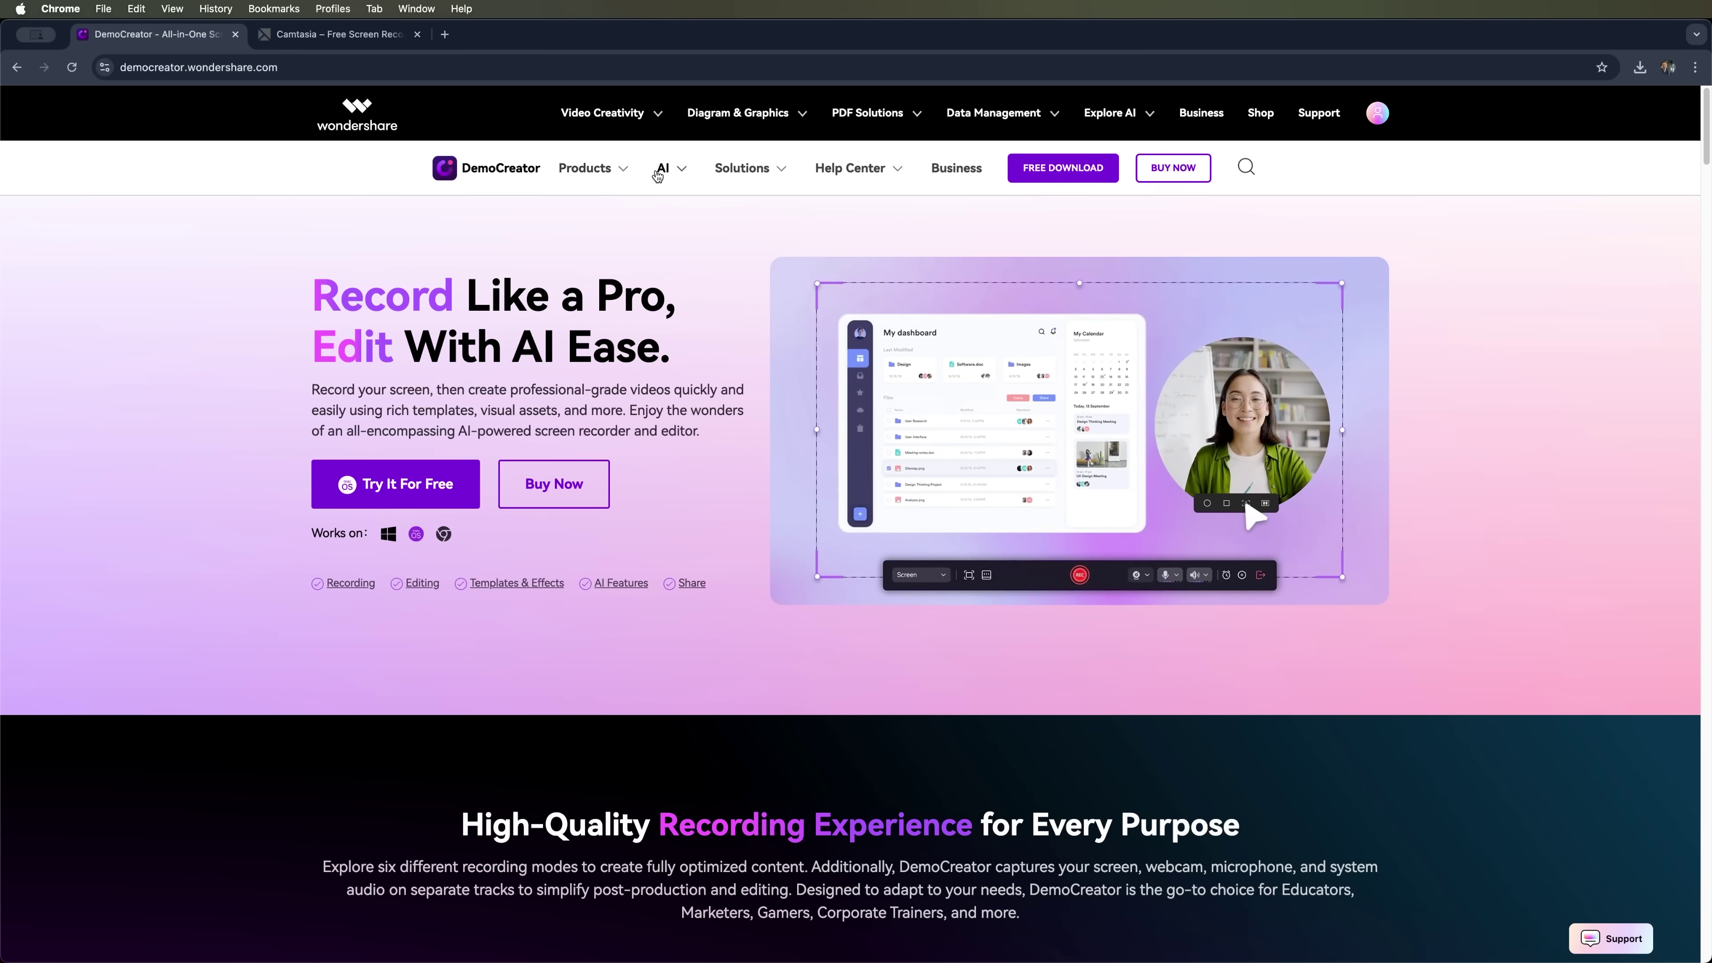
mouse_move(663, 169)
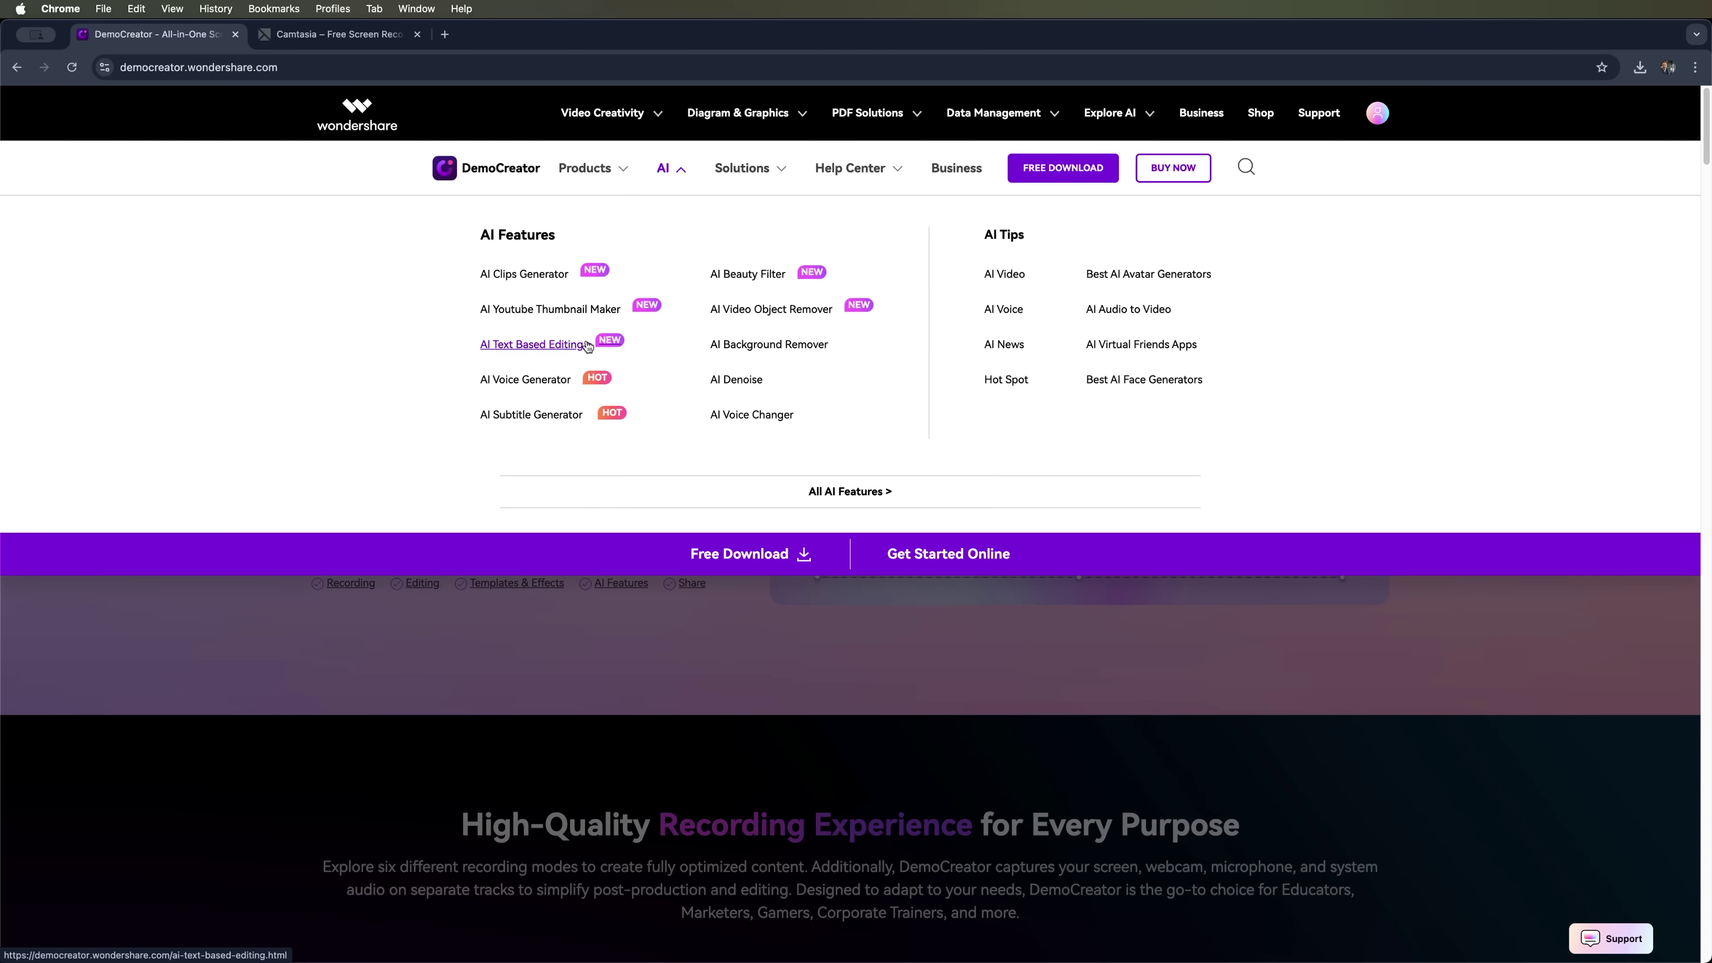
mouse_move(571, 179)
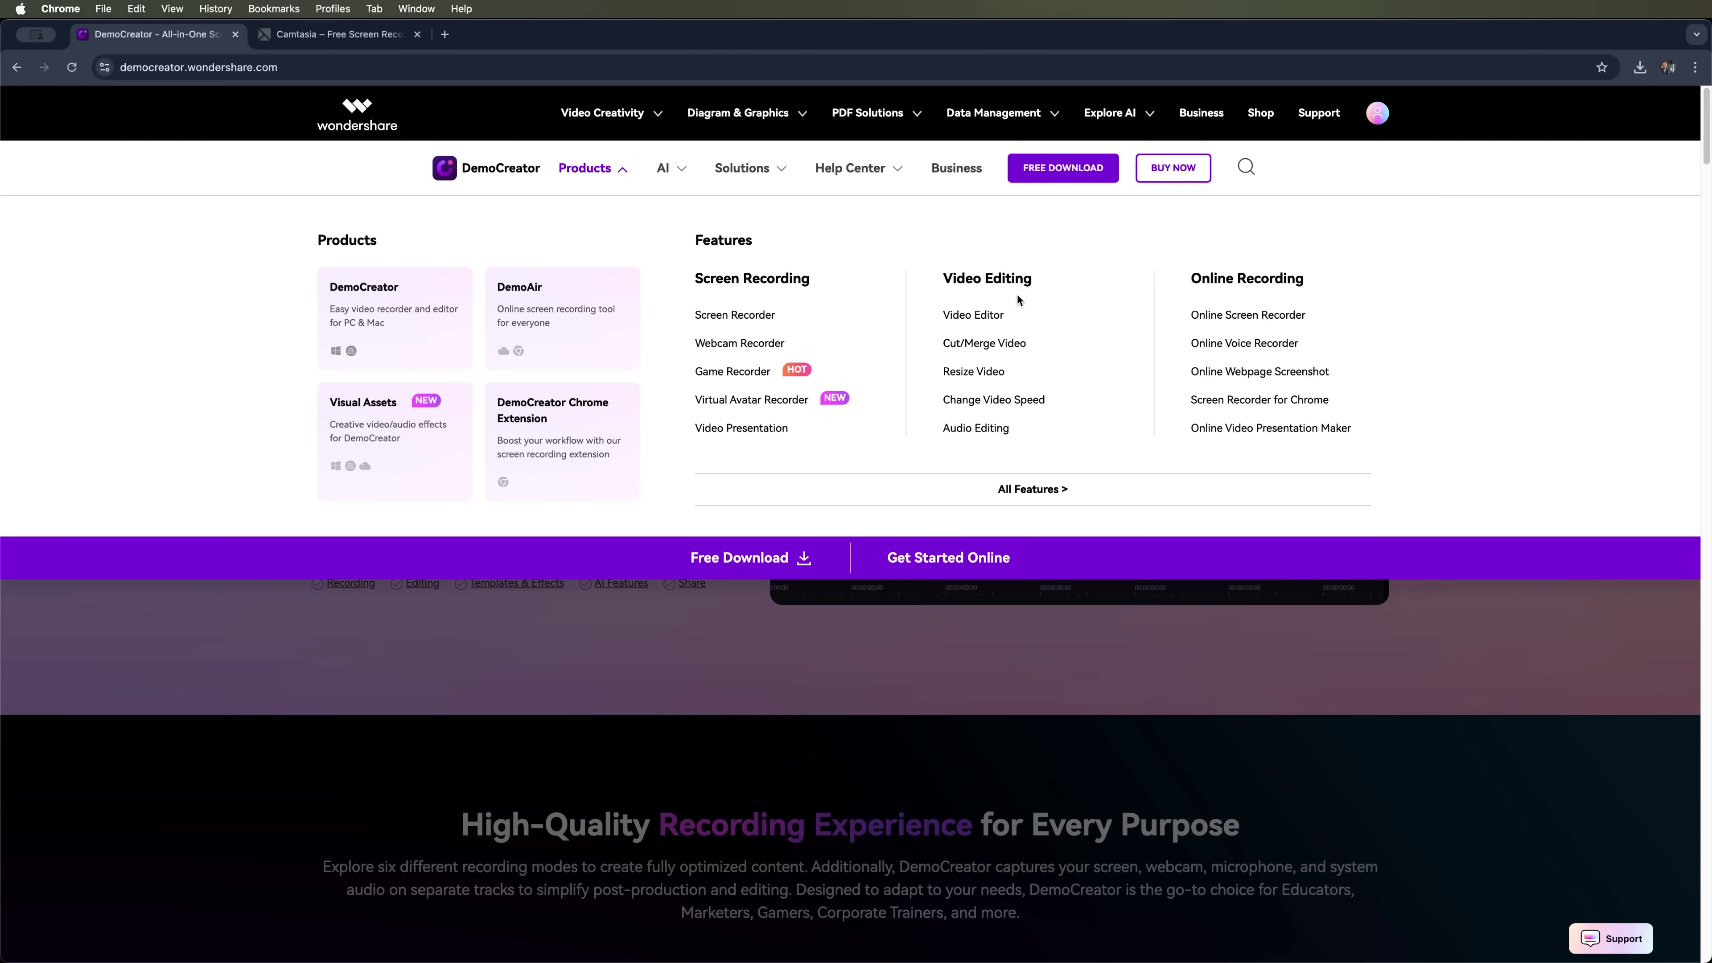
mouse_move(741, 170)
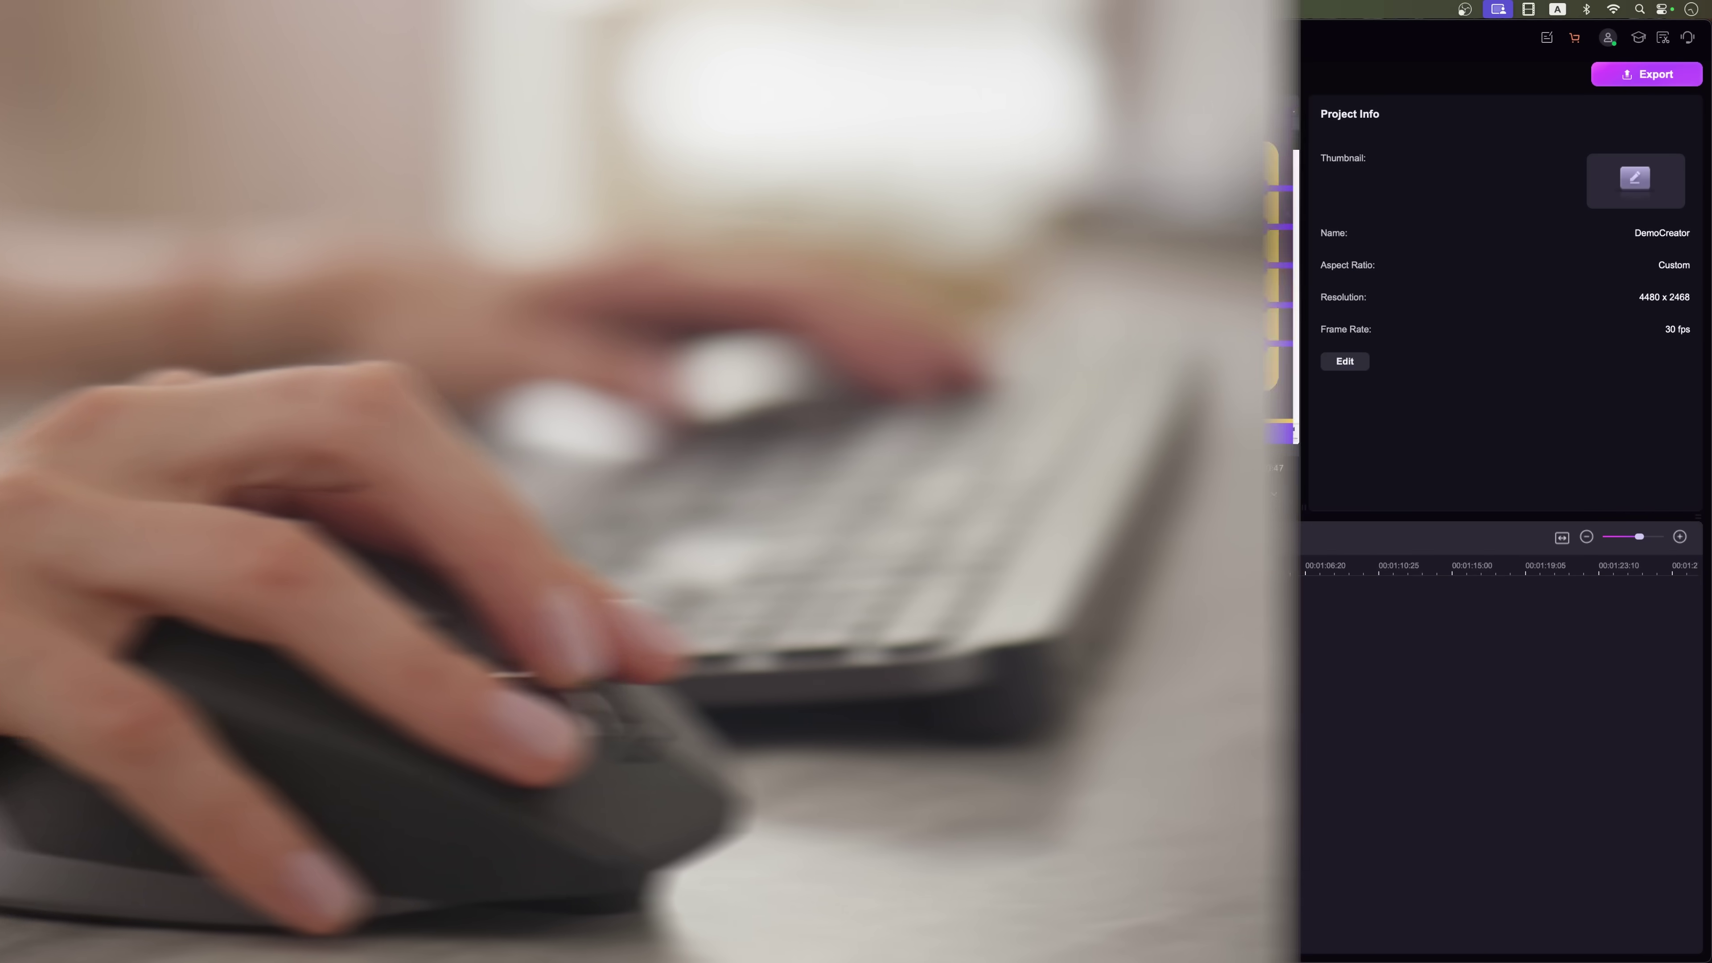
- Step through DemoCreator's Templates, Annotations, Video Effects and Audio Effects libraries
click(77, 145)
click(67, 173)
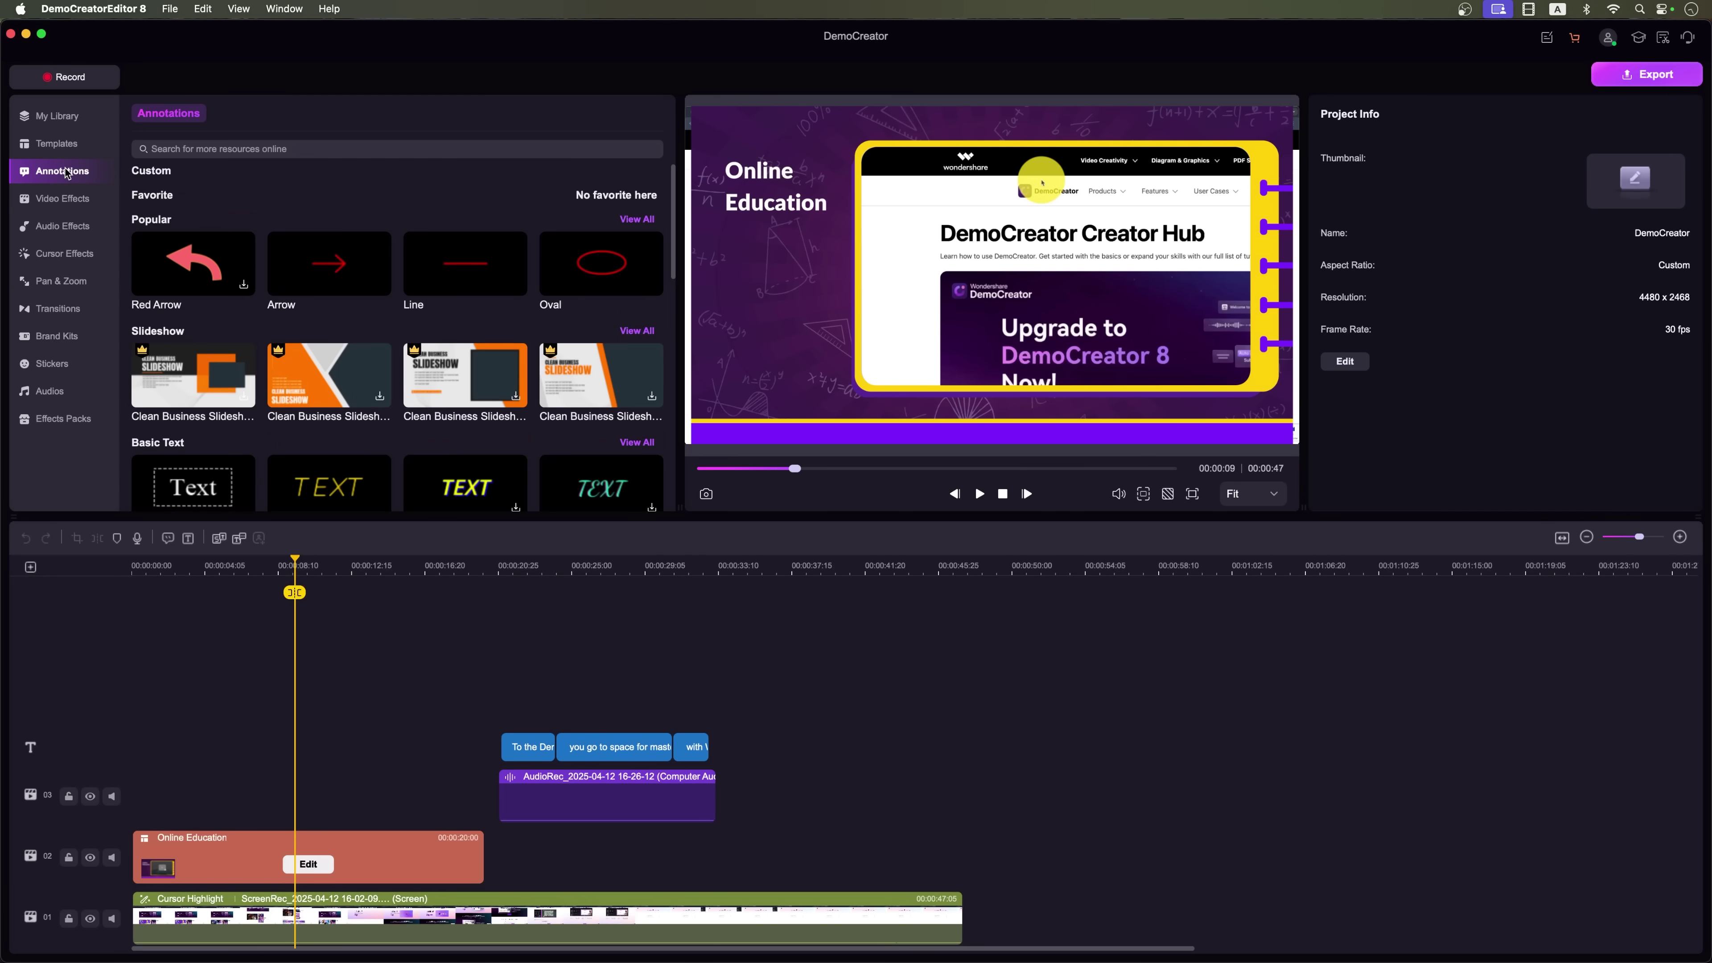
click(65, 199)
click(61, 226)
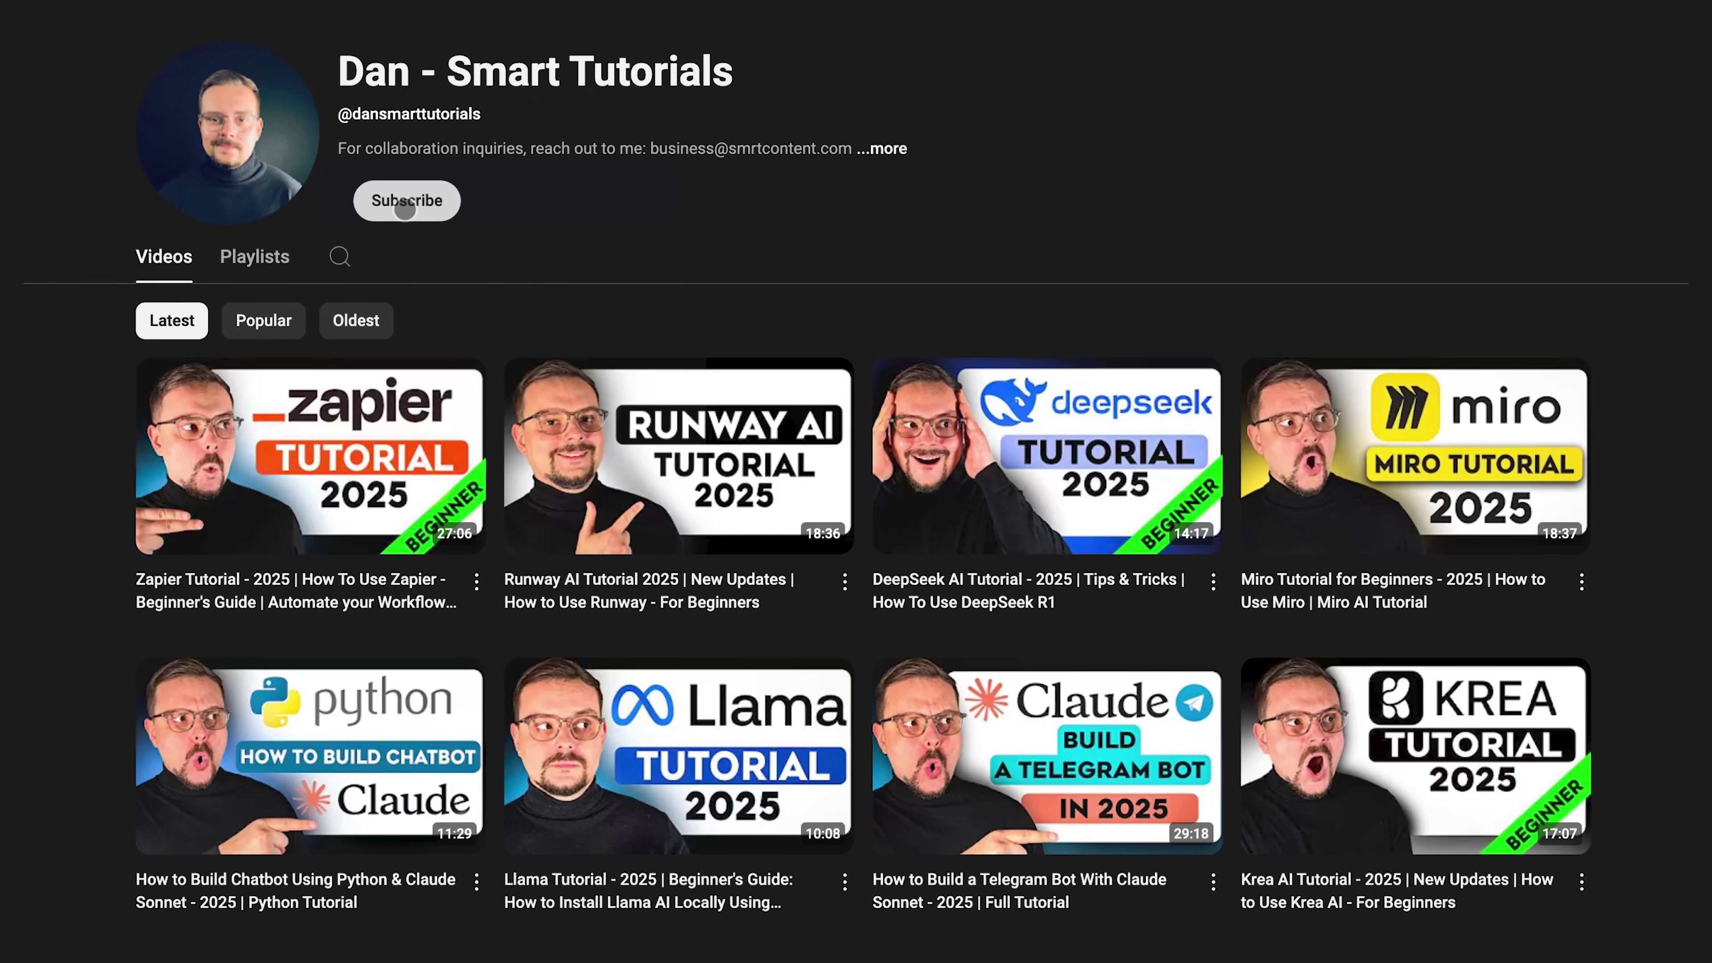
click(405, 209)
click(502, 205)
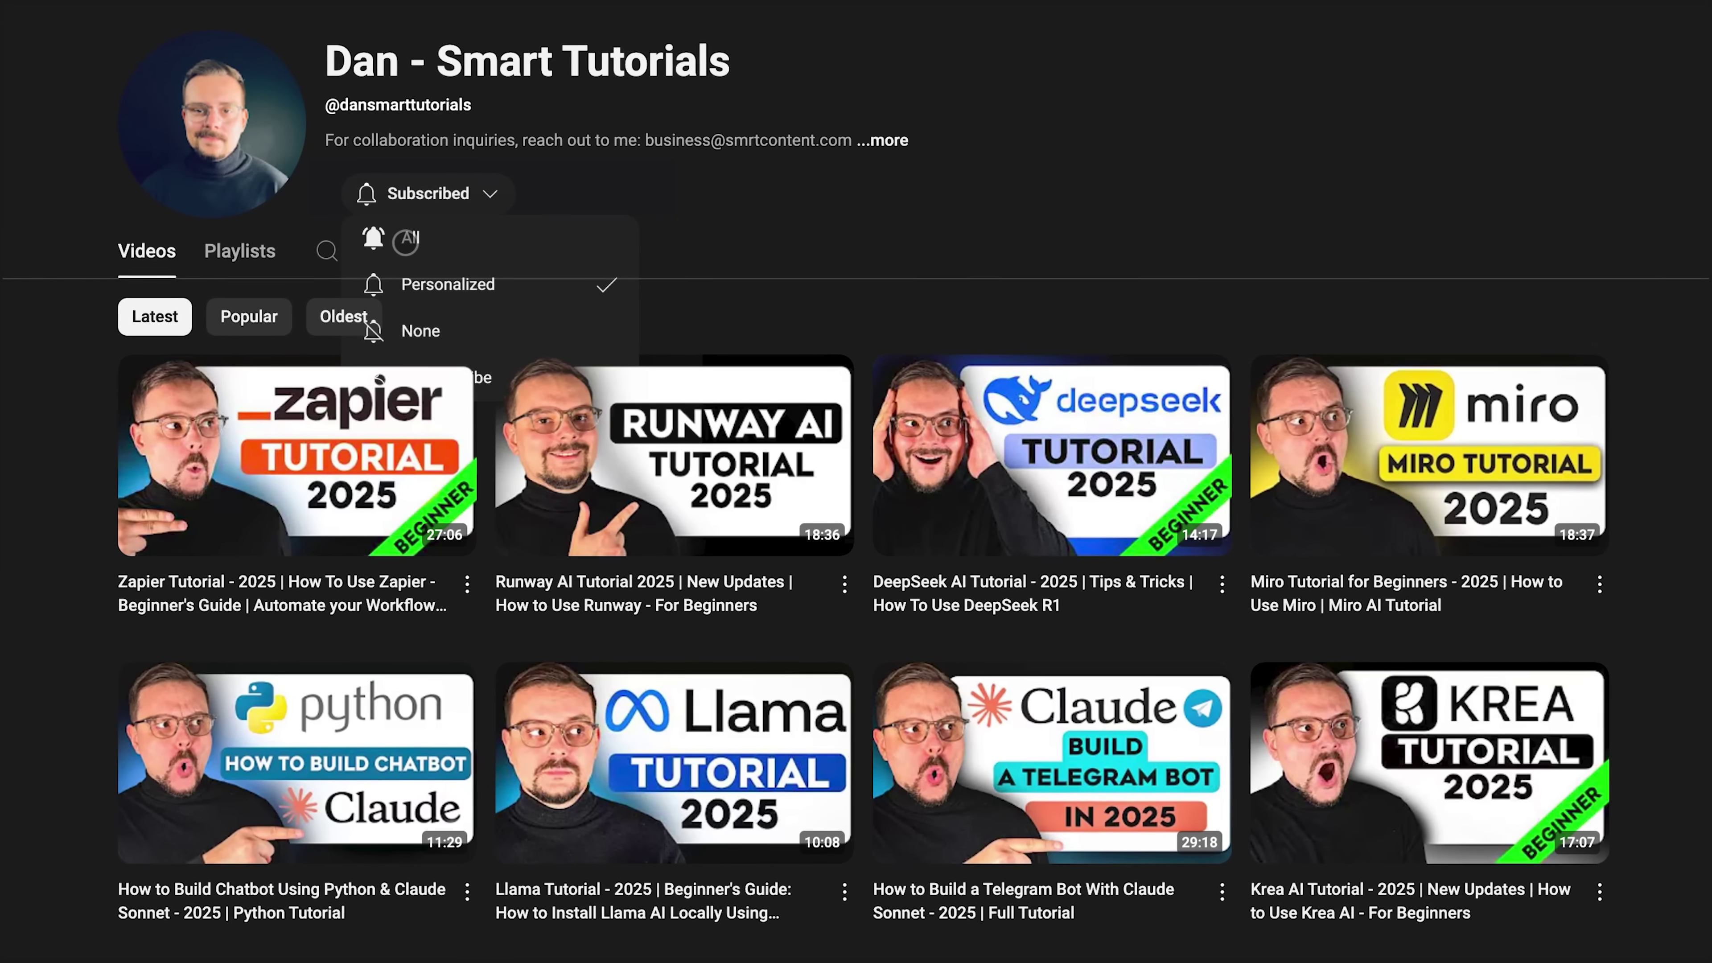